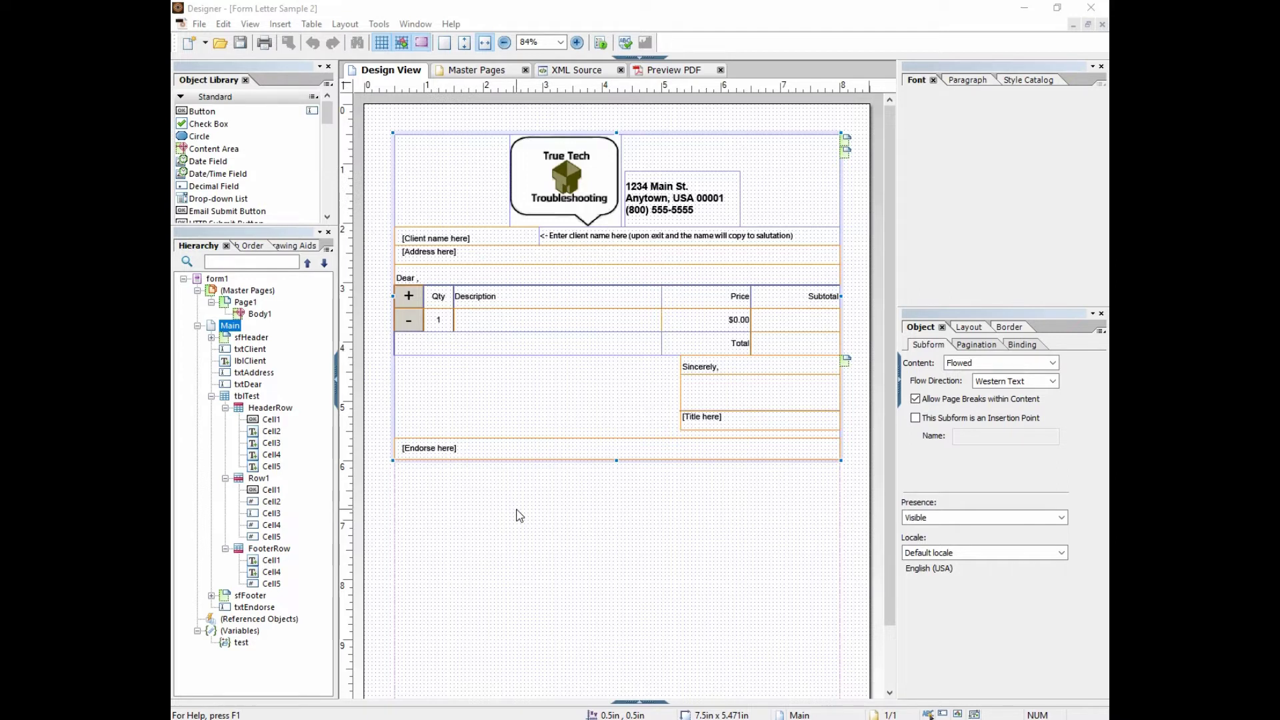
Step: Set the initial count of the repeating table row Row1 to 11 without a maximum, and save the form
left_click(260, 480)
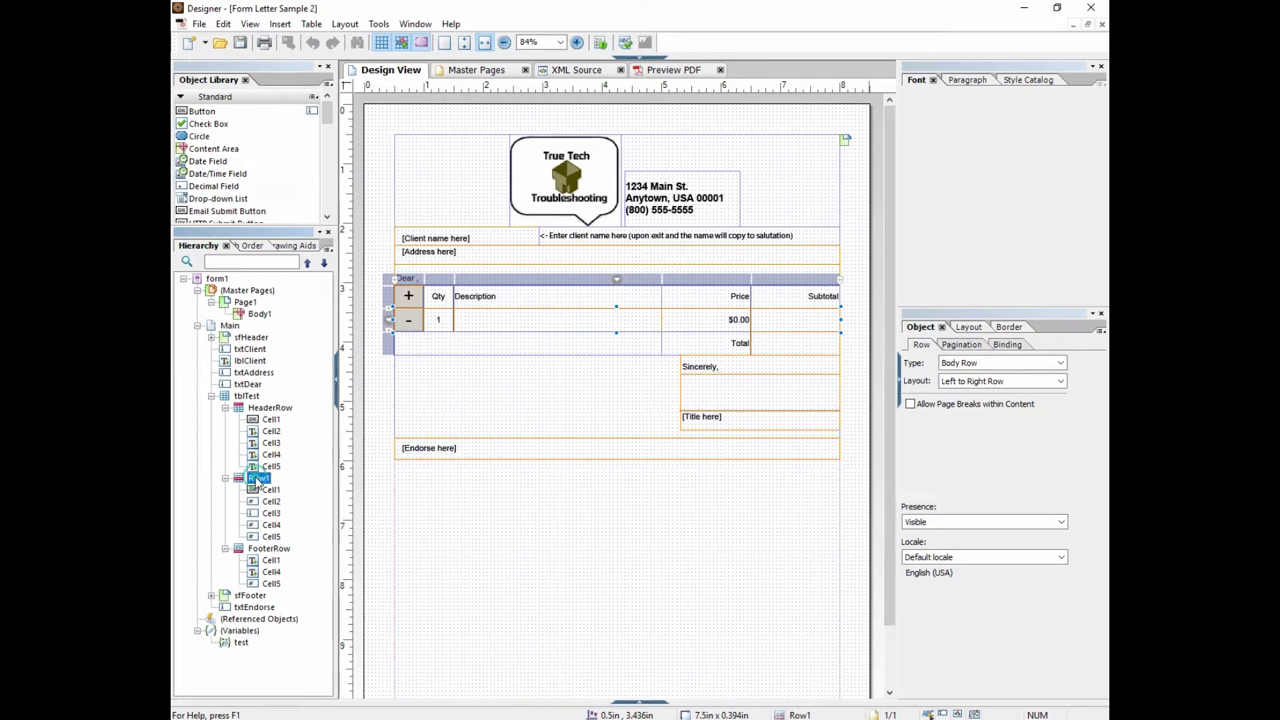
left_click(1009, 345)
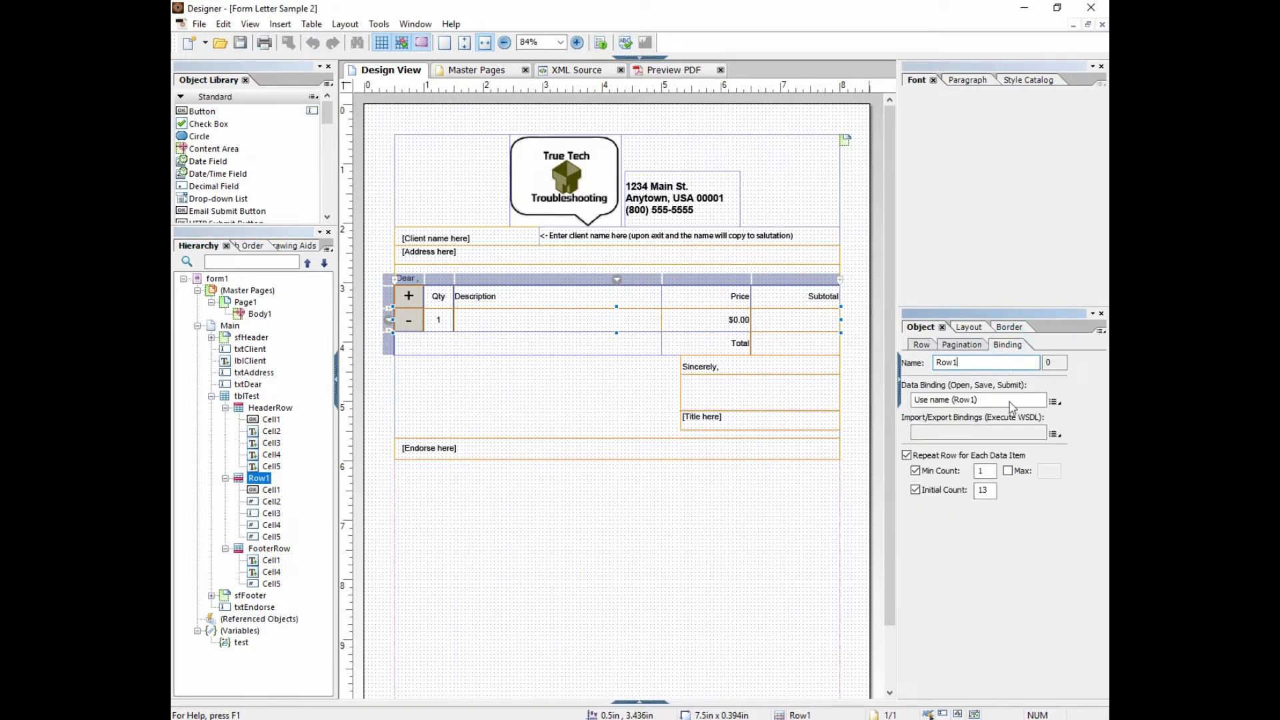
left_click(1007, 471)
left_click(1007, 471)
double_click(985, 491)
type("11")
left_click(240, 43)
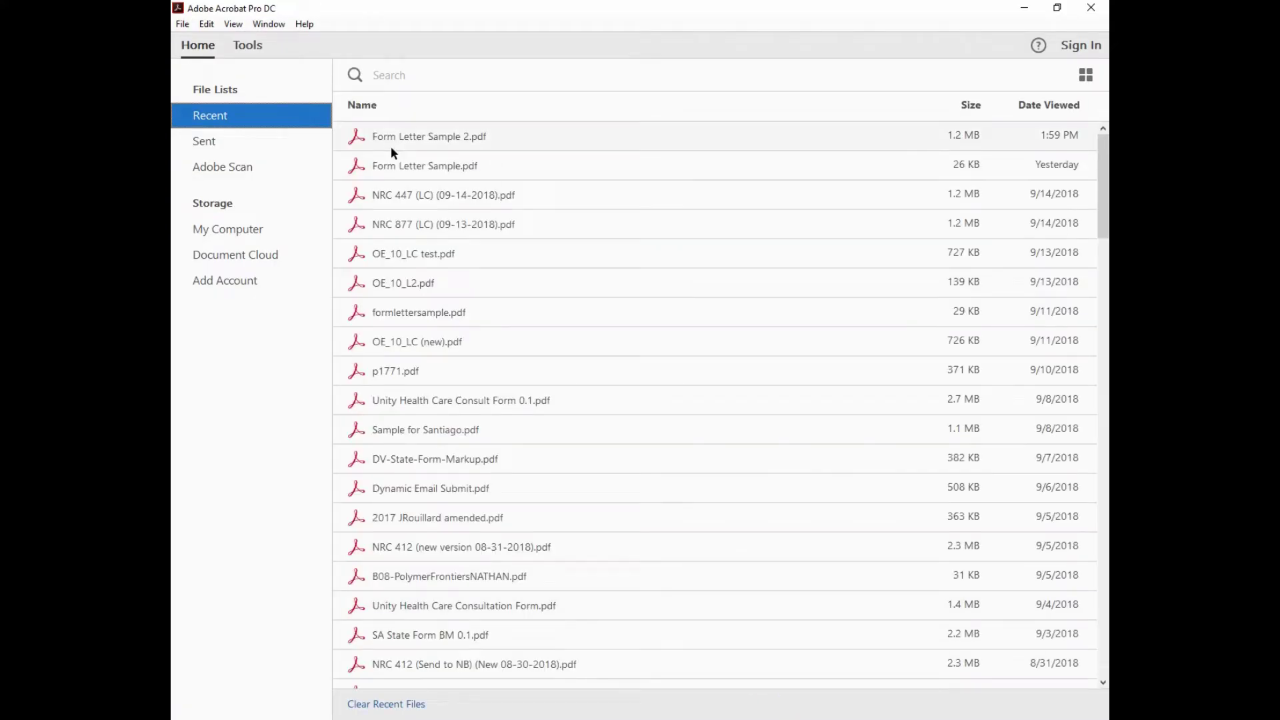
Step: In Adobe Acrobat, open Form Letter Sample 2.pdf, show the page thumbnails and fit the whole page in view
left_click(390, 140)
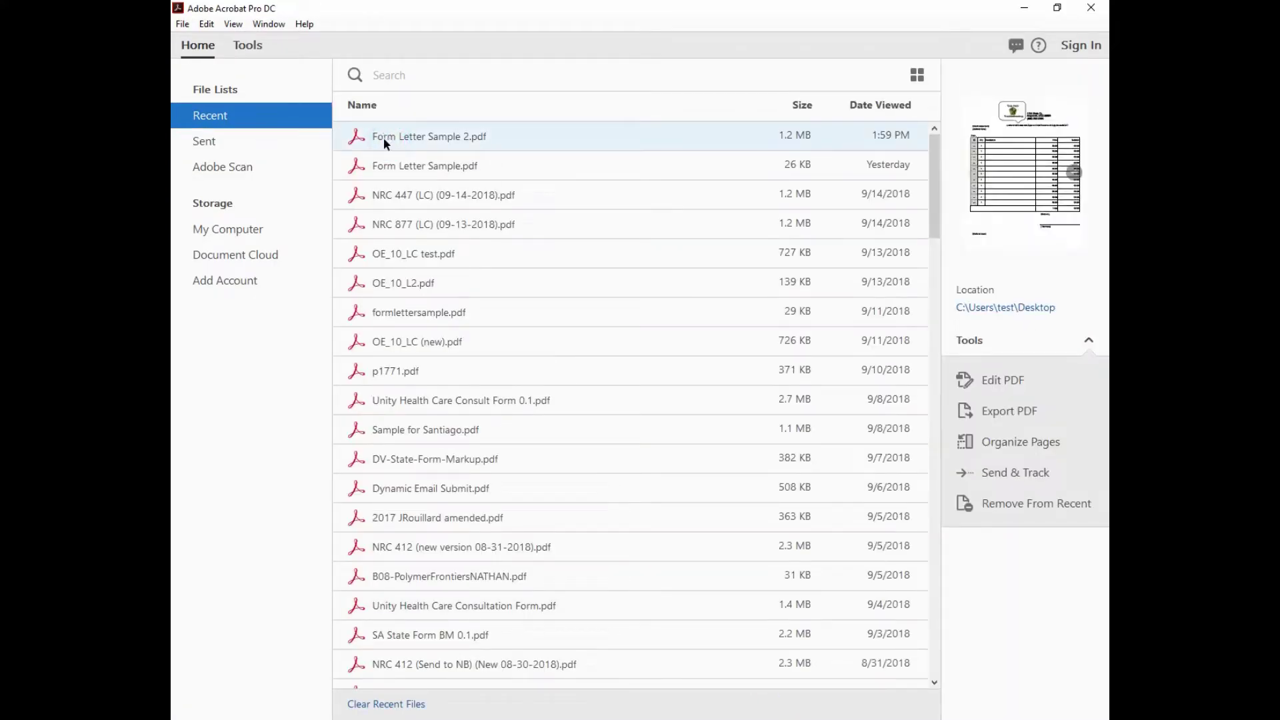
double_click(385, 141)
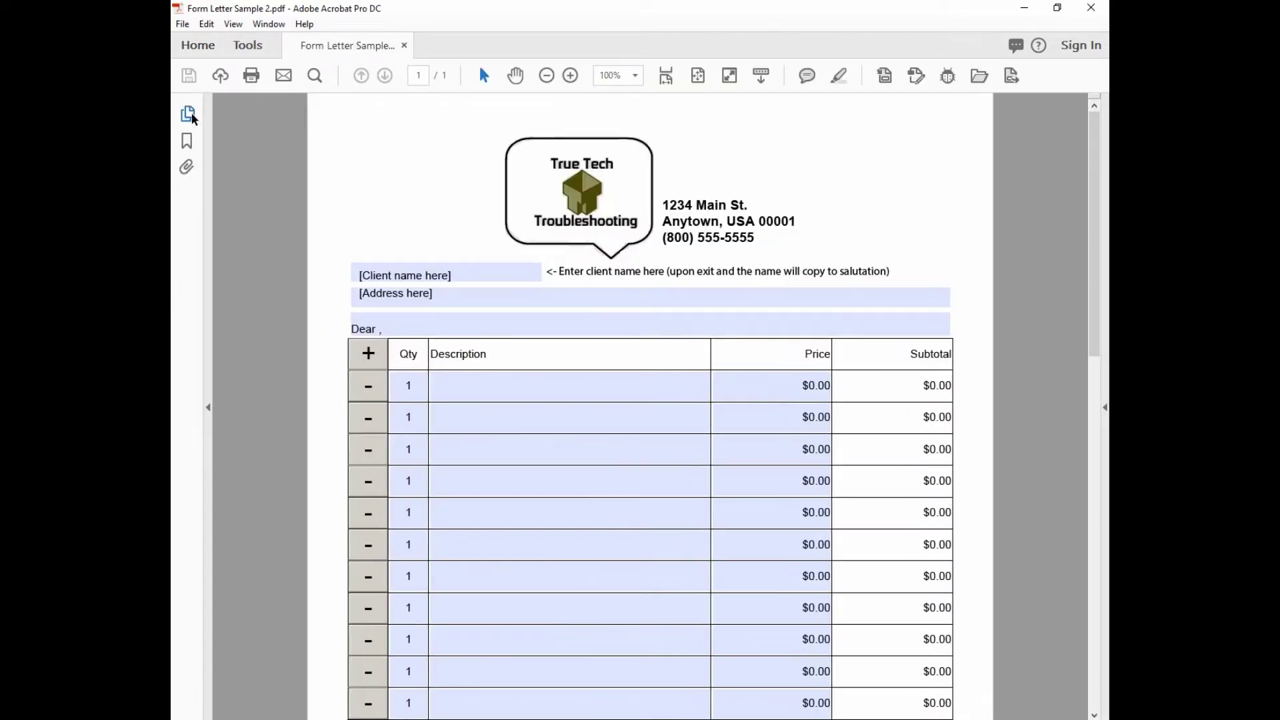
left_click(187, 114)
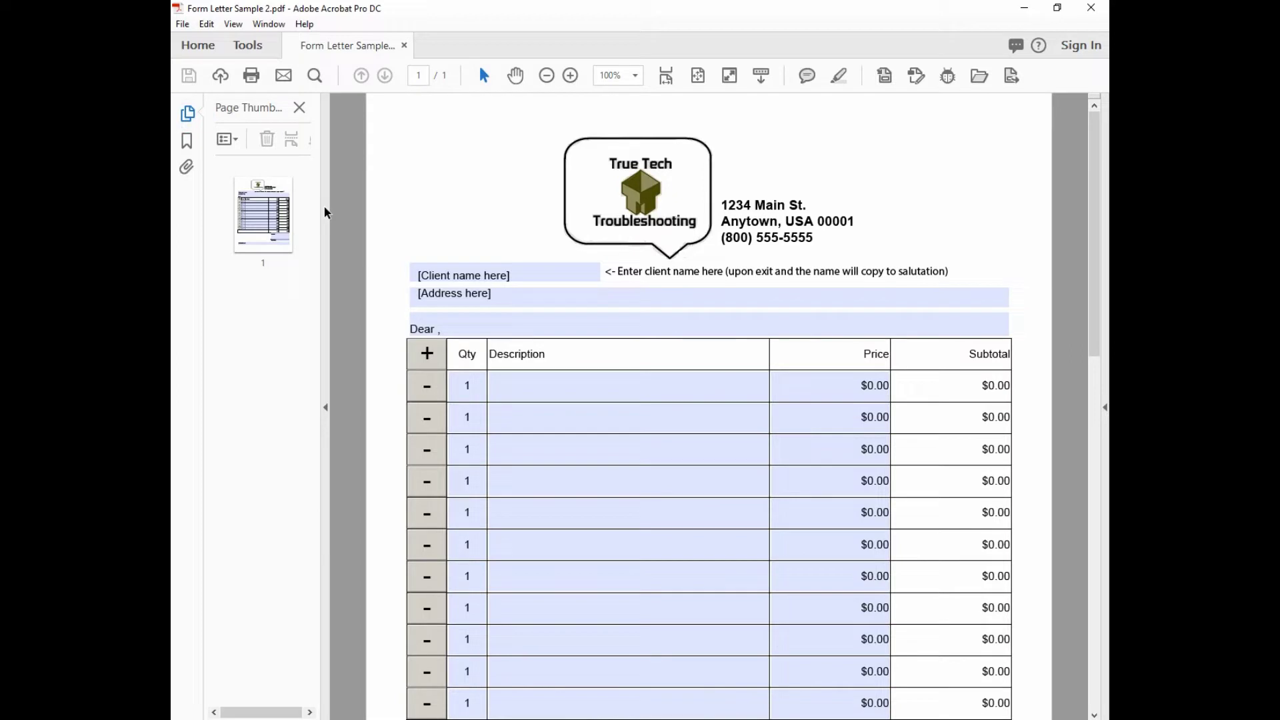
left_click(545, 75)
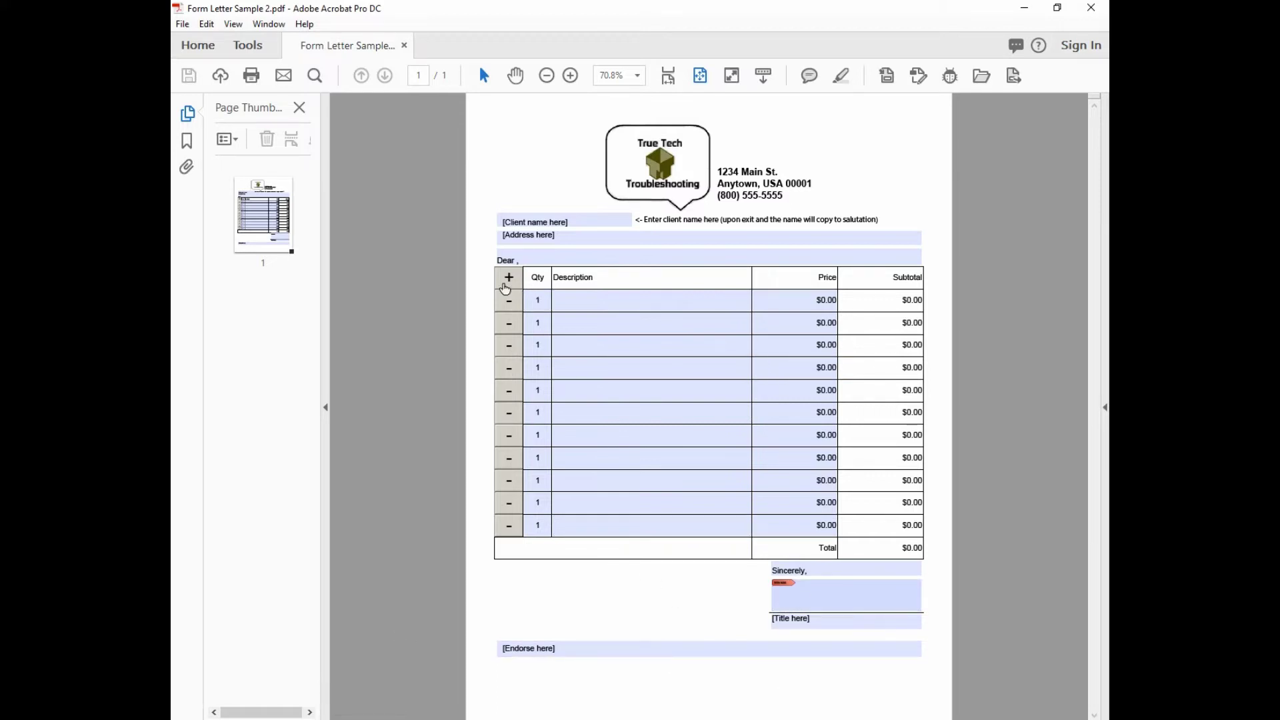
Step: Add three rows to the item table, then check which part of the letter moves to the second page
left_click(508, 280)
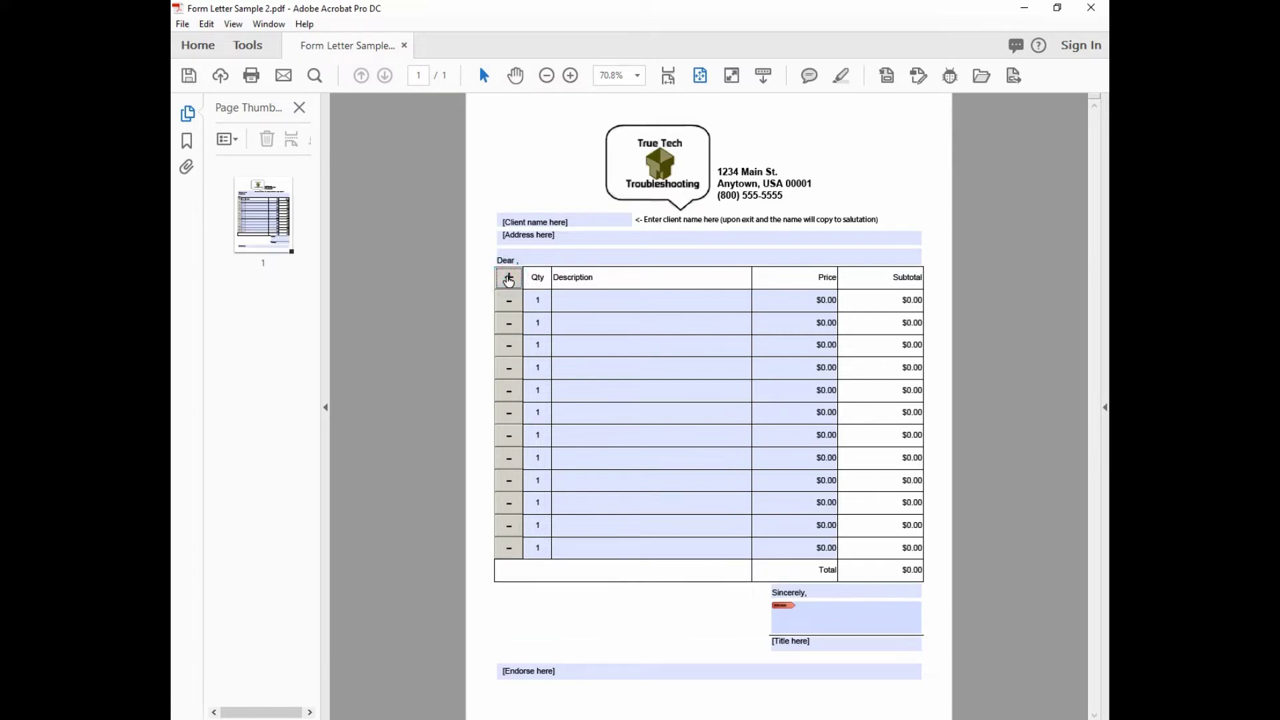
left_click(508, 281)
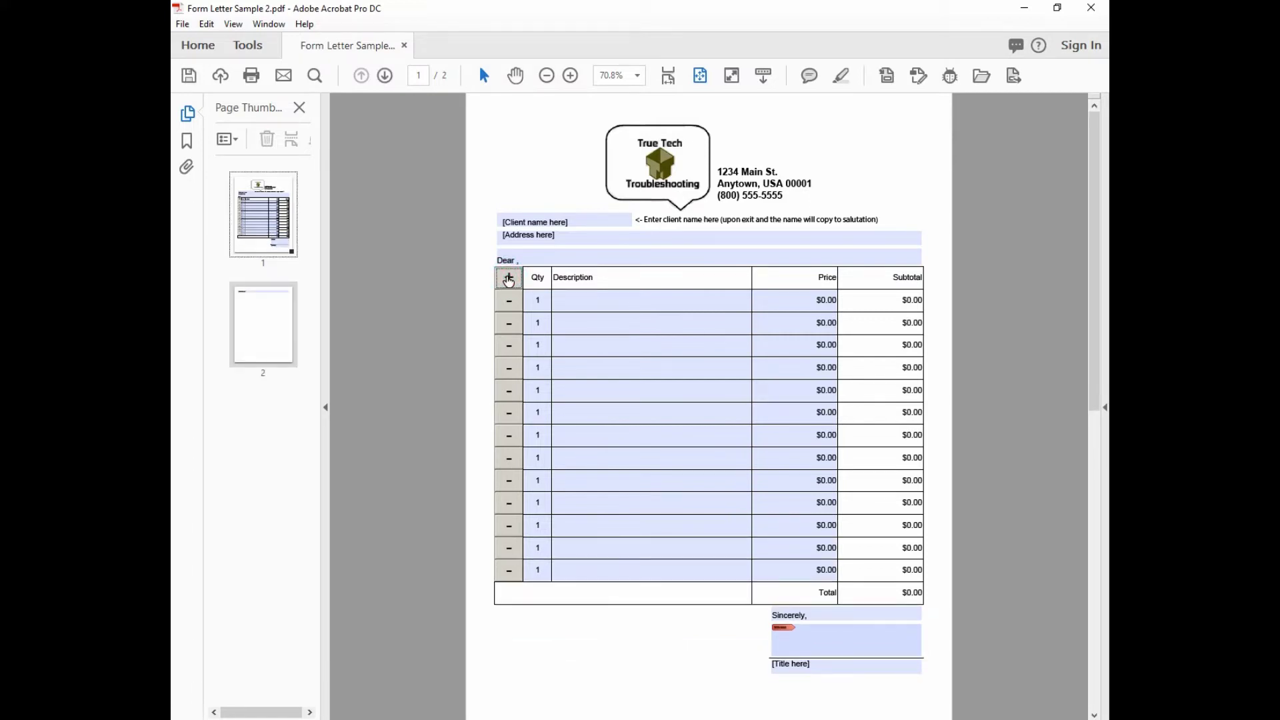
left_click(509, 281)
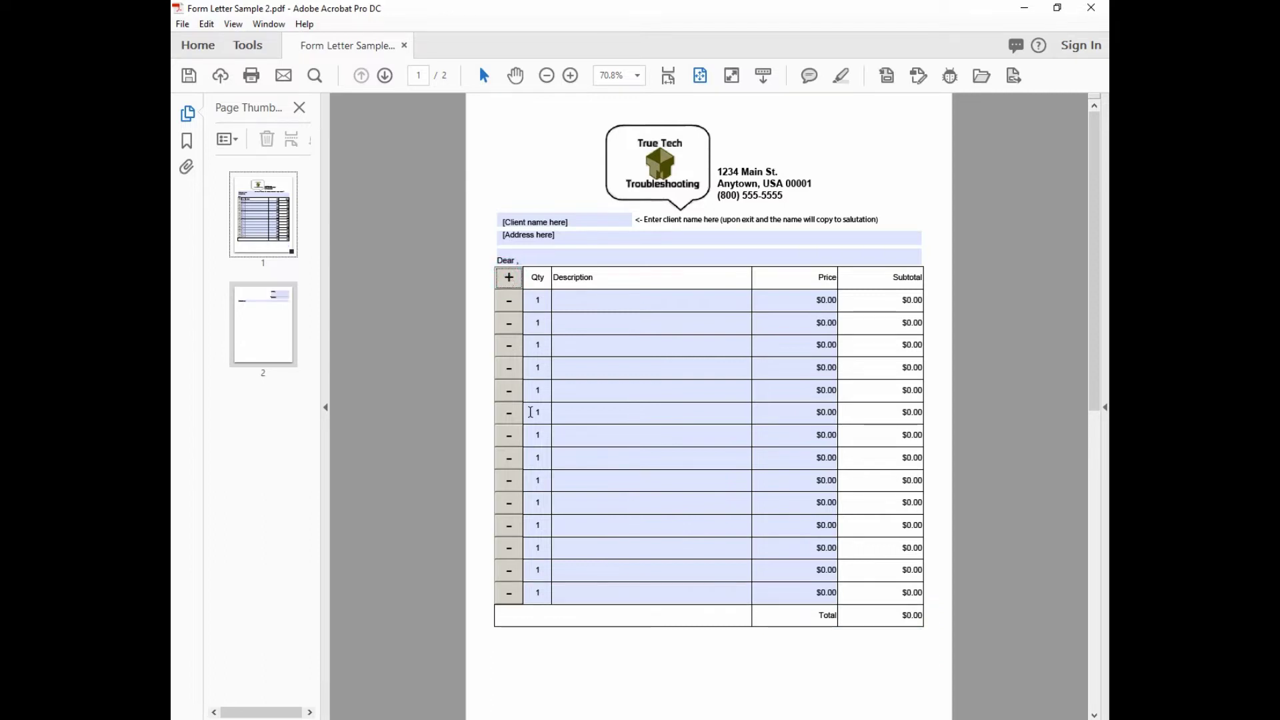
left_click_drag(1094, 292, 1094, 553)
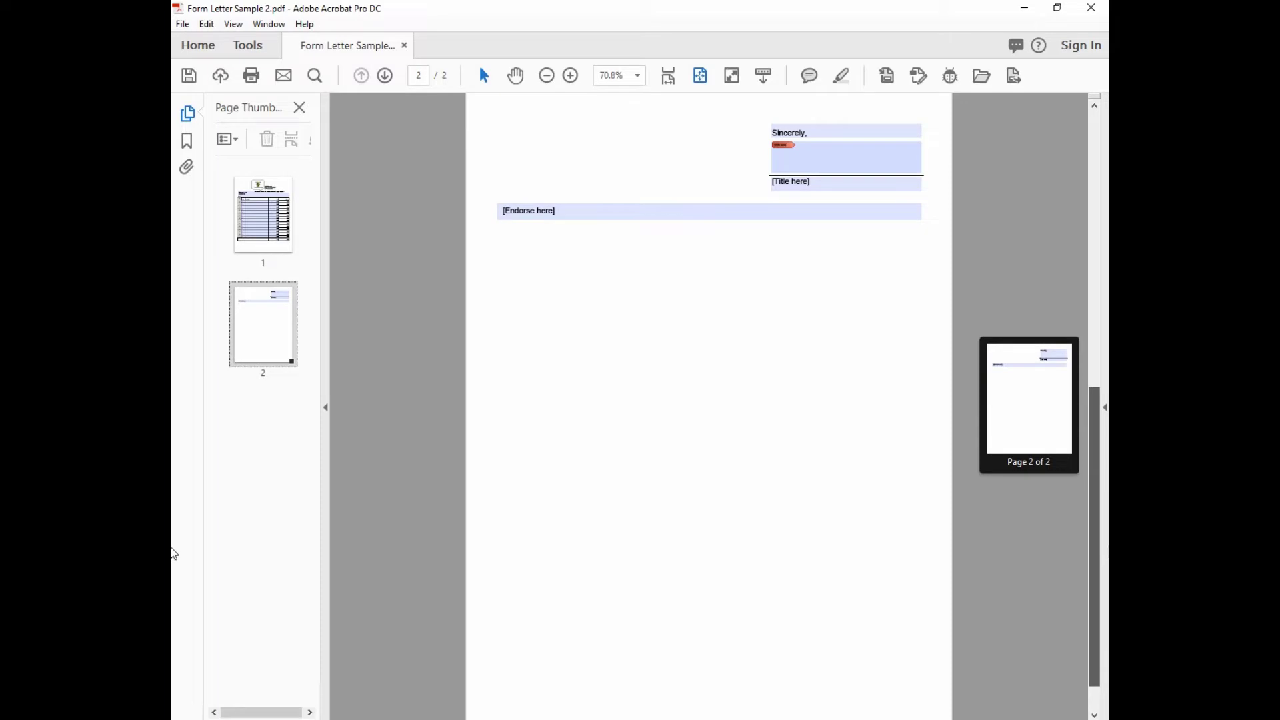
left_click_drag(172, 553, 1096, 344)
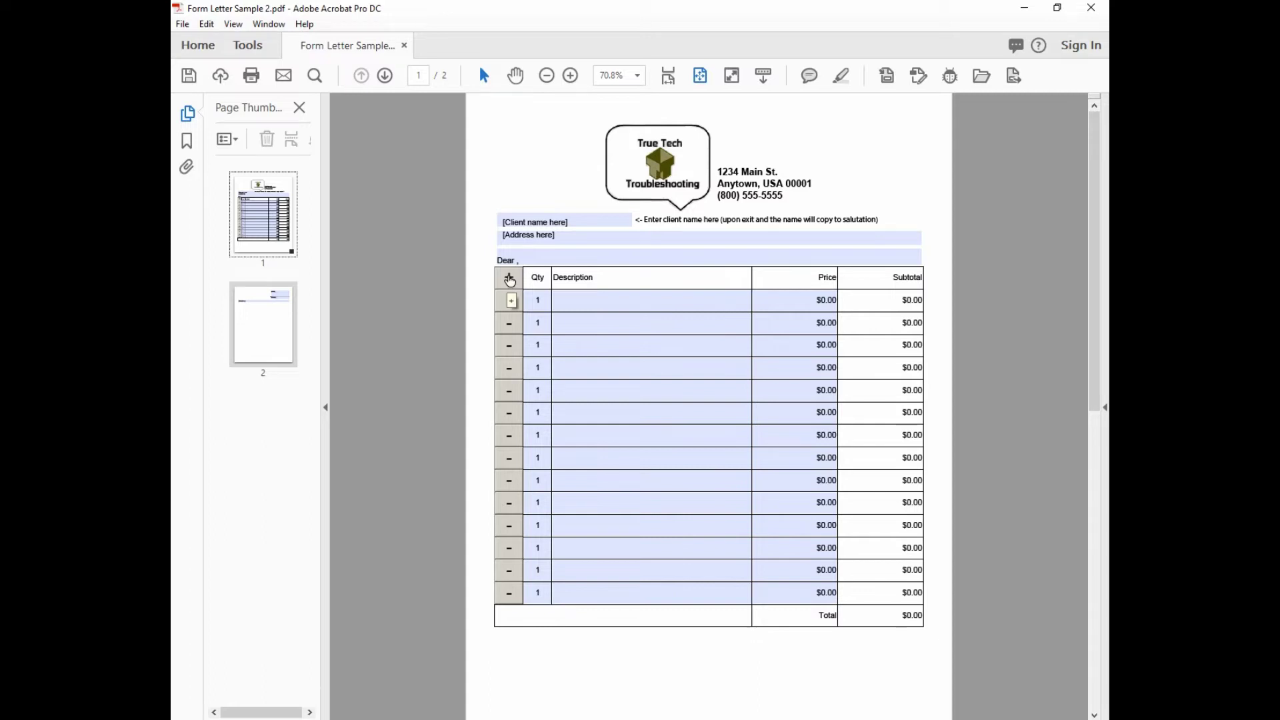
Step: Add five more rows to the item table and check how the table continues on page 2
left_click(509, 278)
left_click(509, 279)
left_click(509, 278)
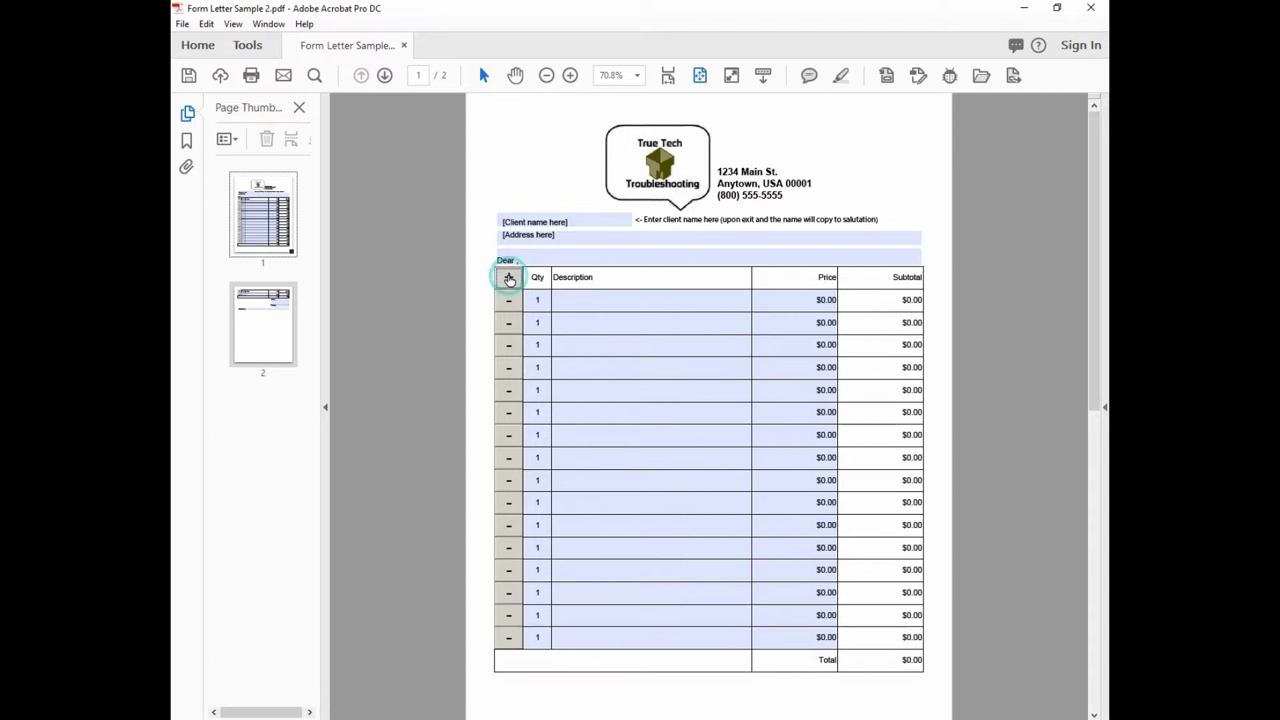
left_click(509, 279)
left_click(509, 279)
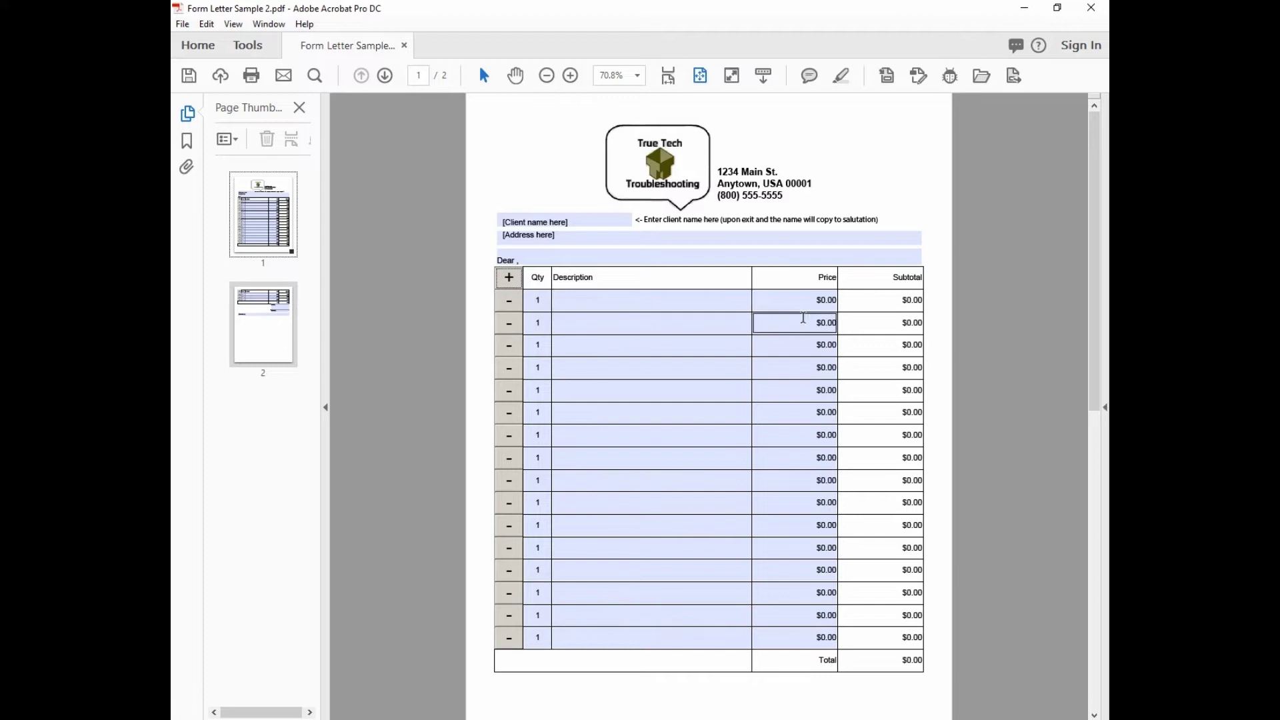
left_click(264, 322)
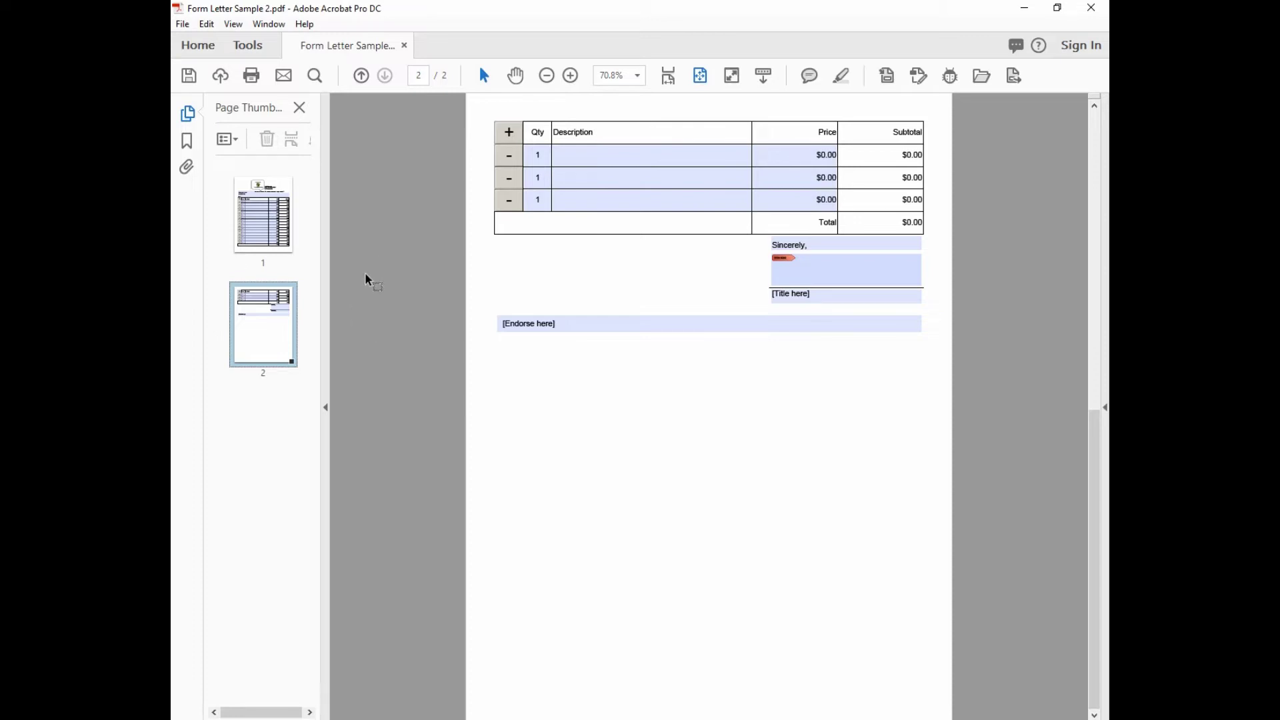
left_click(260, 228)
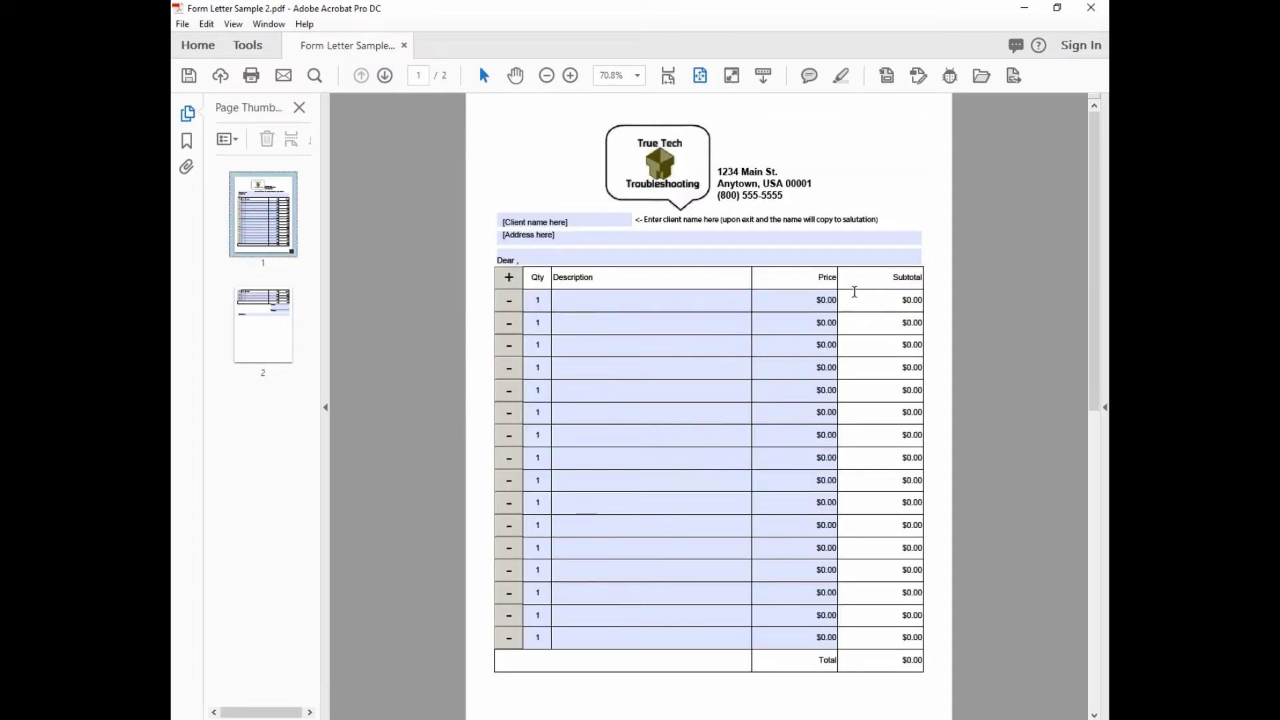
Step: Enter quantity 11 and price $11.00 in the first table row
left_click(542, 304)
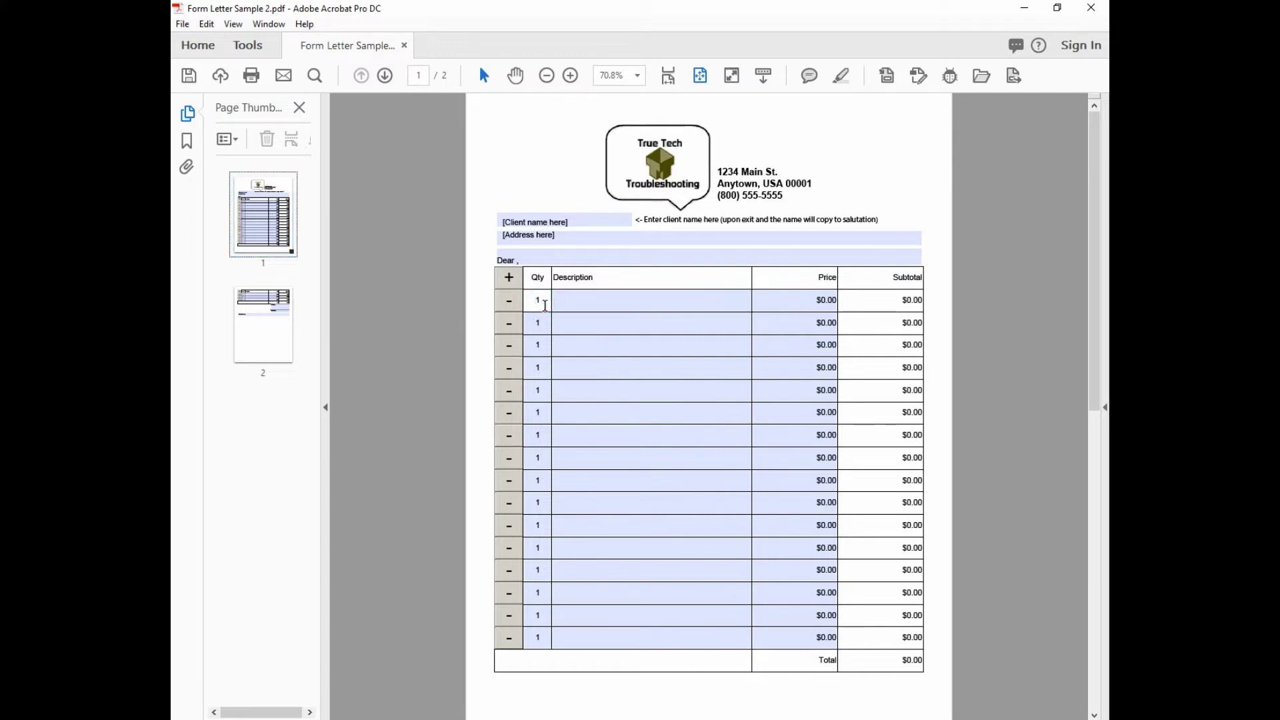
type("1")
left_click(820, 303)
type("11")
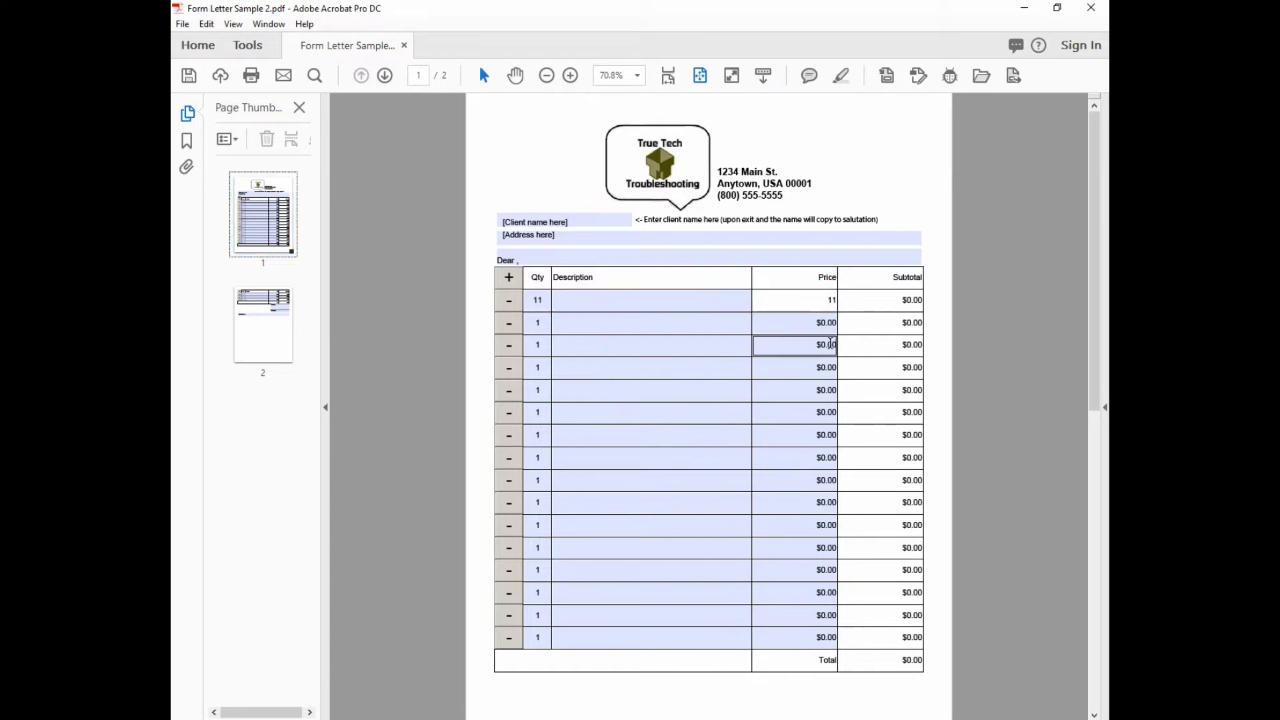
key("Tab")
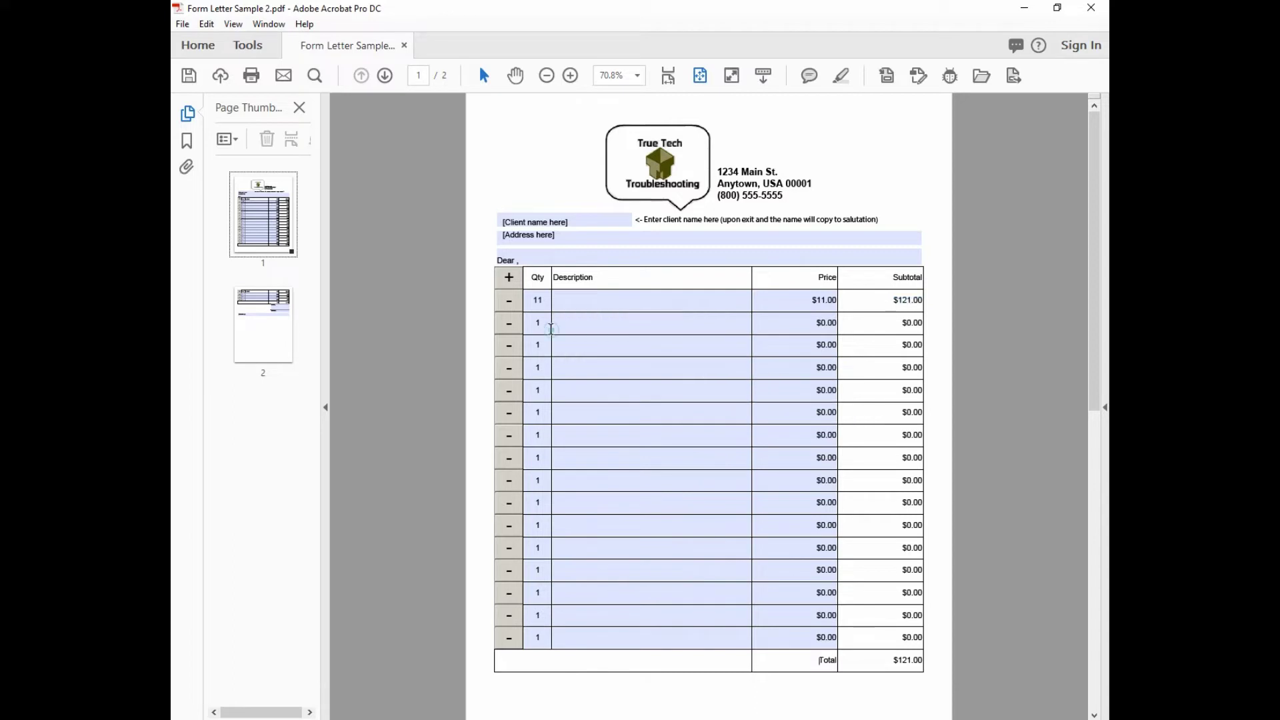
Step: Enter quantity 12 and price $20.00 in the second table row, and check the total on page 2
left_click(542, 324)
type("2")
left_click(802, 331)
type("20")
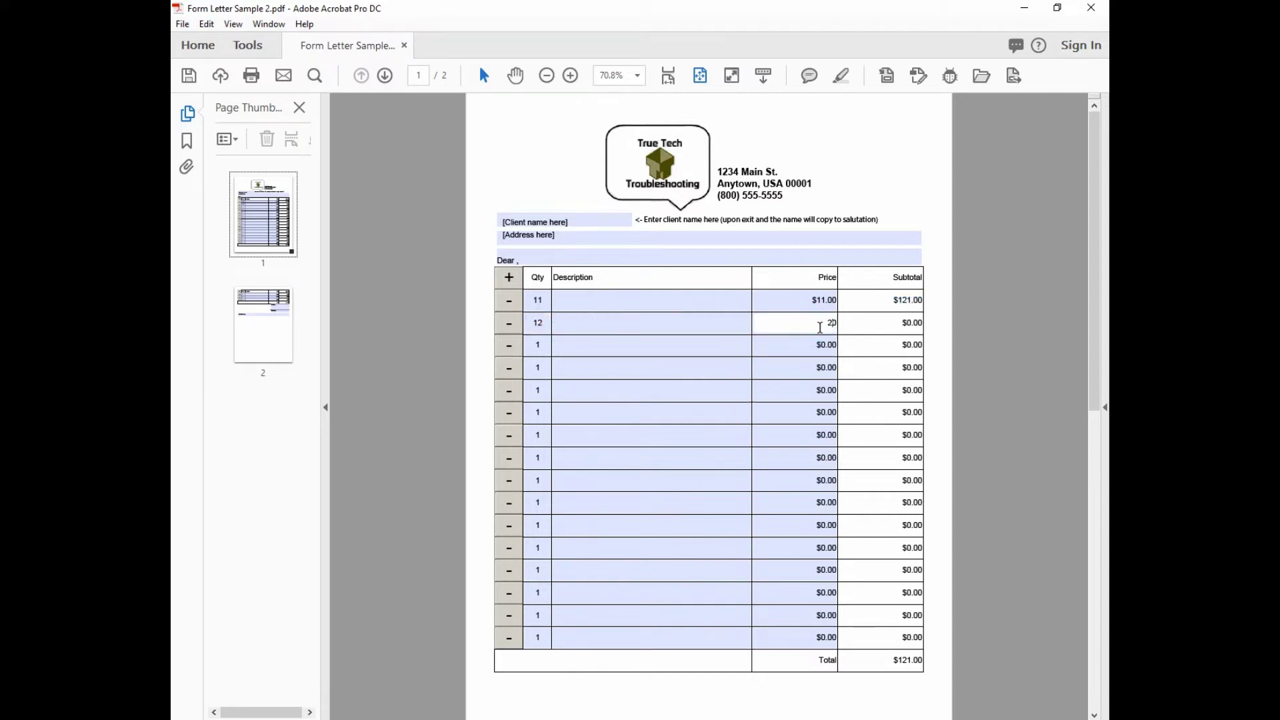
left_click(894, 476)
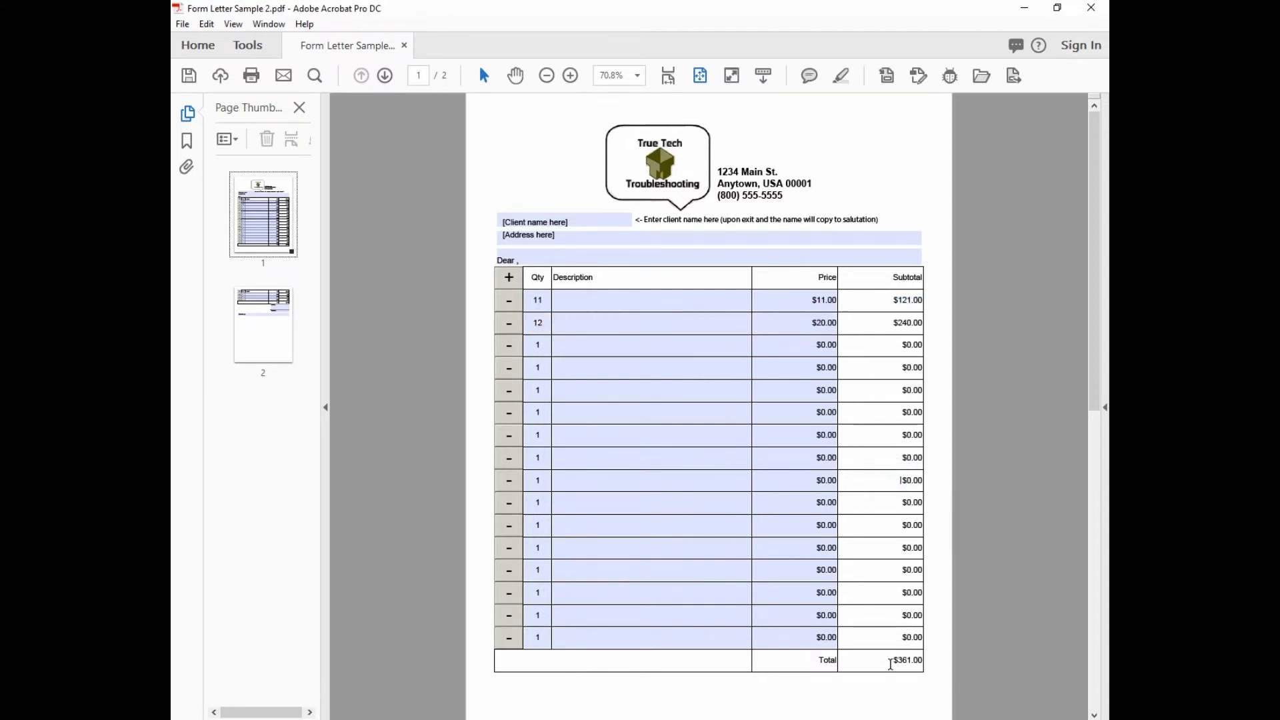
left_click(277, 347)
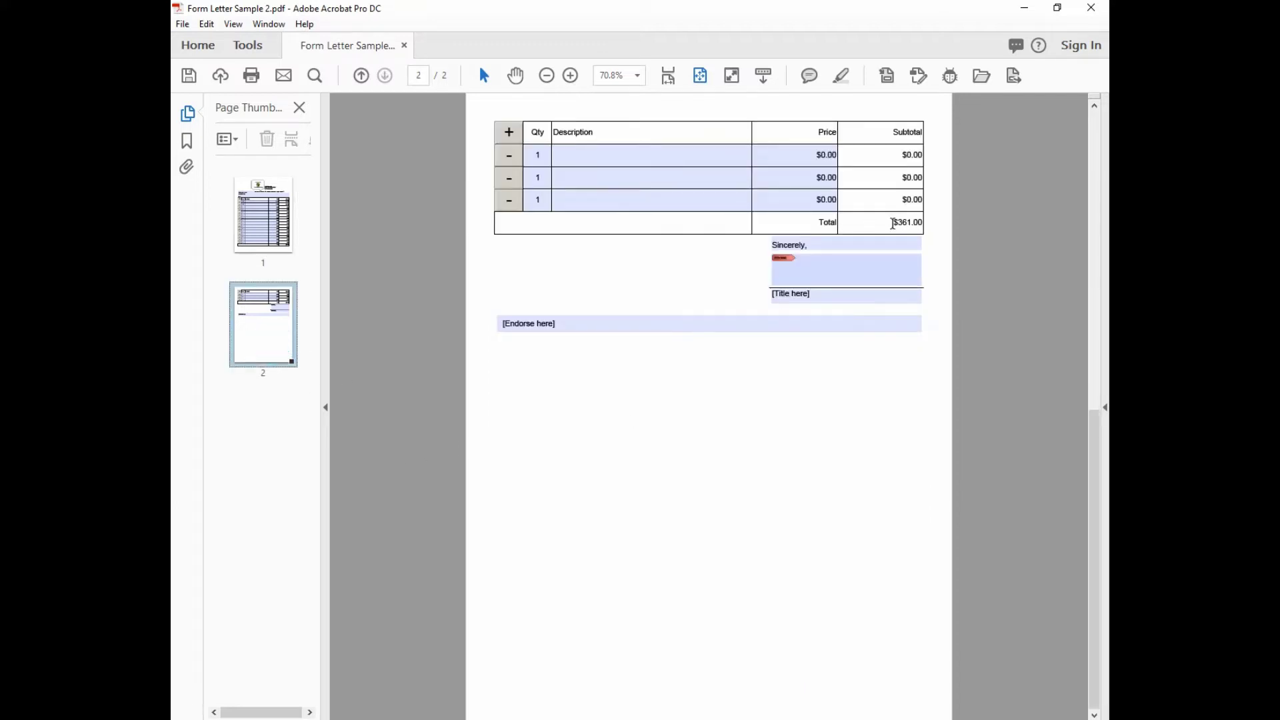
left_click(260, 226)
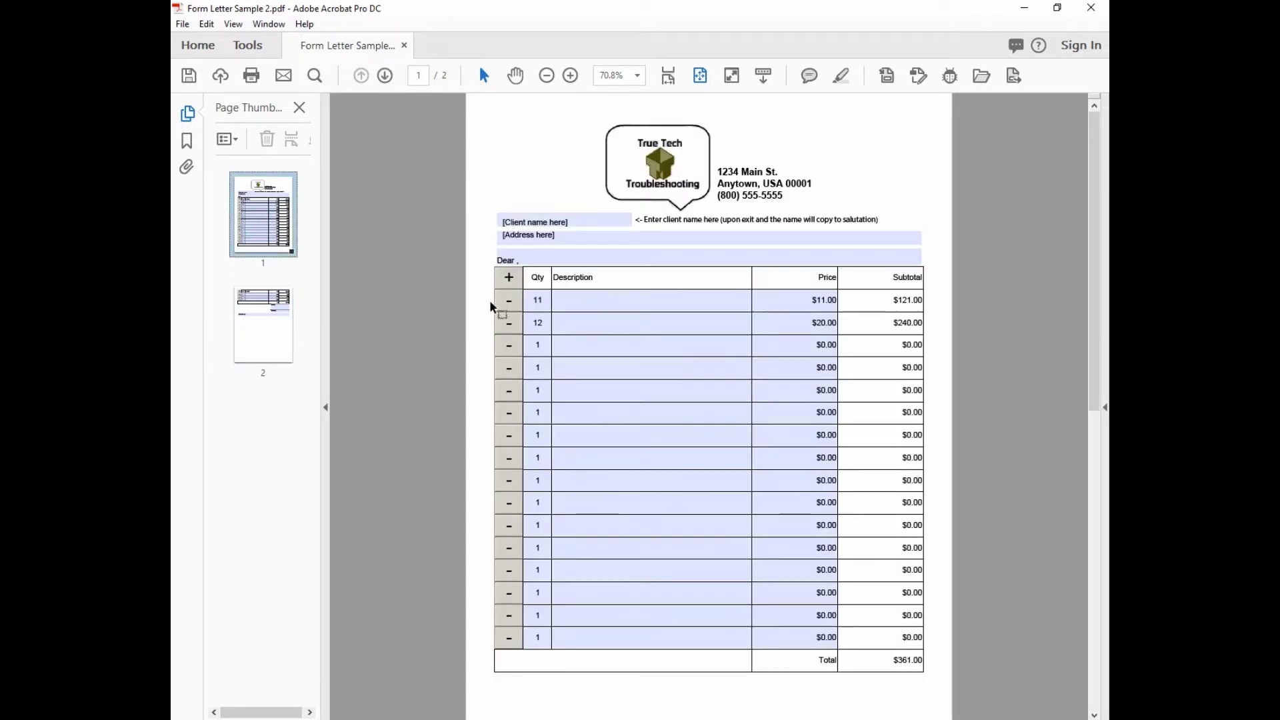
Step: Remove rows from the start of the table, including the two filled ones, until twelve rows remain
left_click(508, 277)
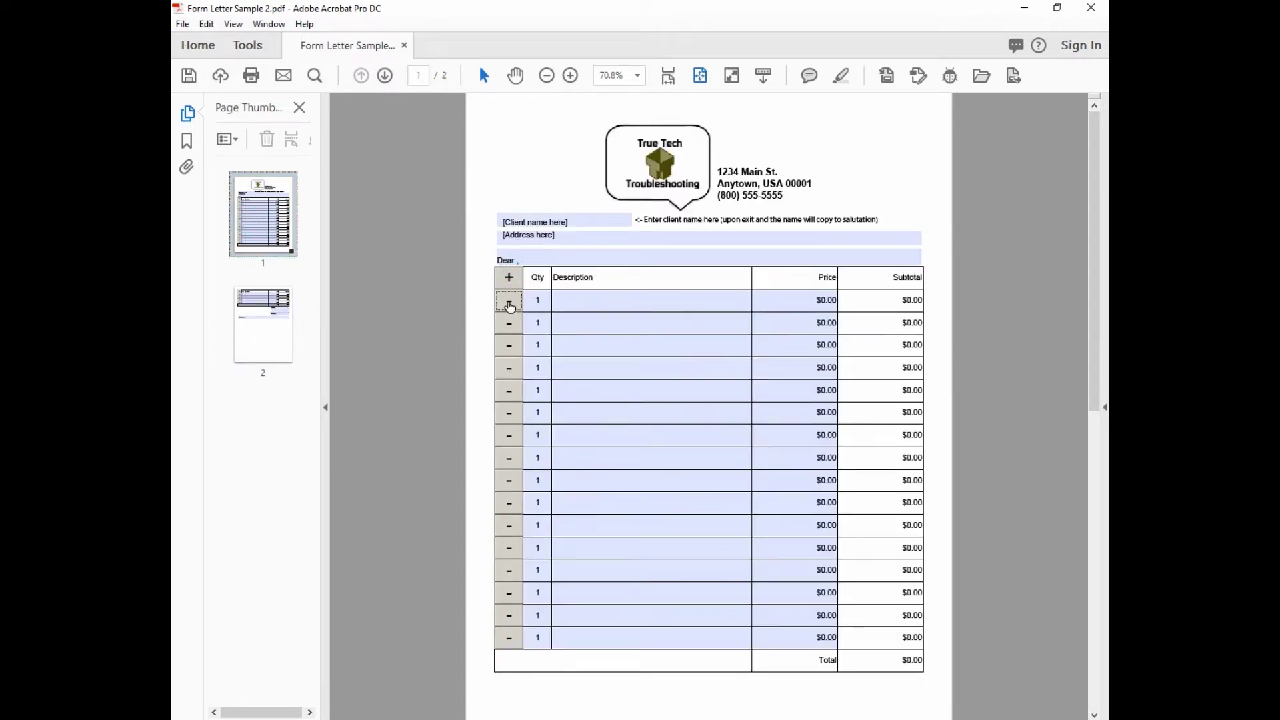
left_click(509, 306)
left_click(510, 306)
left_click(510, 306)
left_click(509, 306)
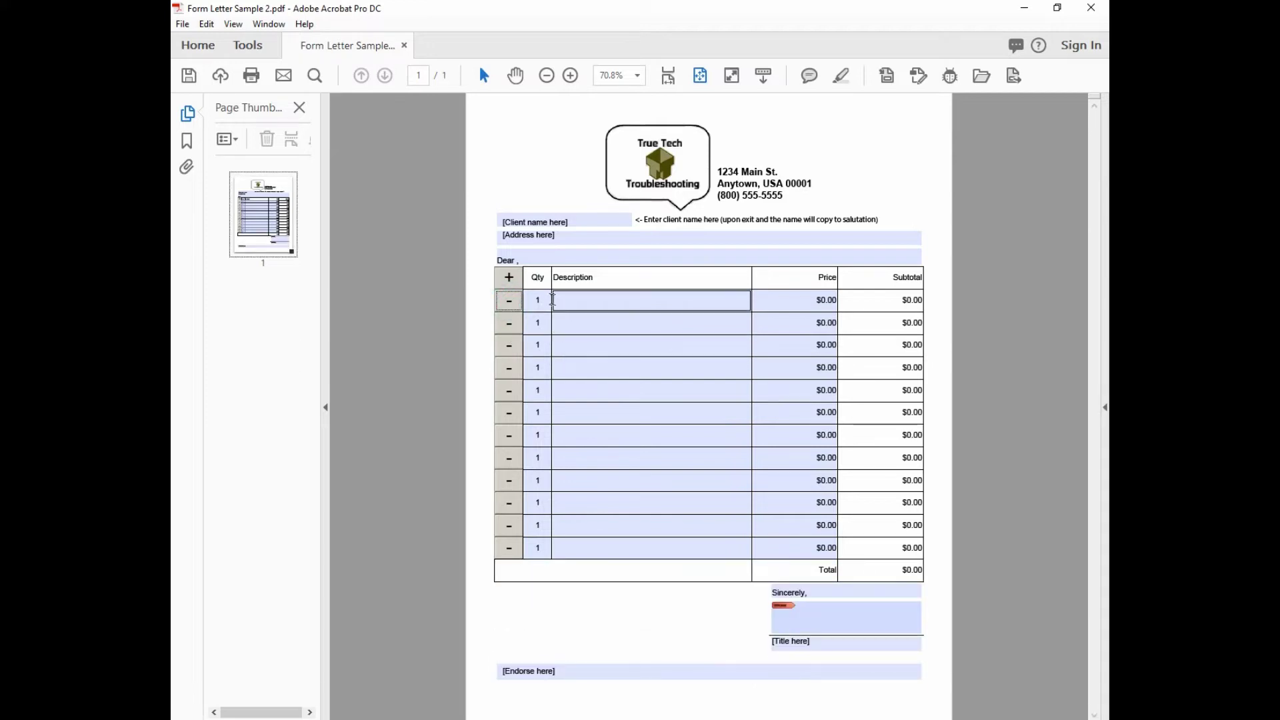
Step: Enter quantity 11 and price $12.00 in the first row of the shortened table
left_click(534, 298)
type("1")
left_click(830, 301)
type("12")
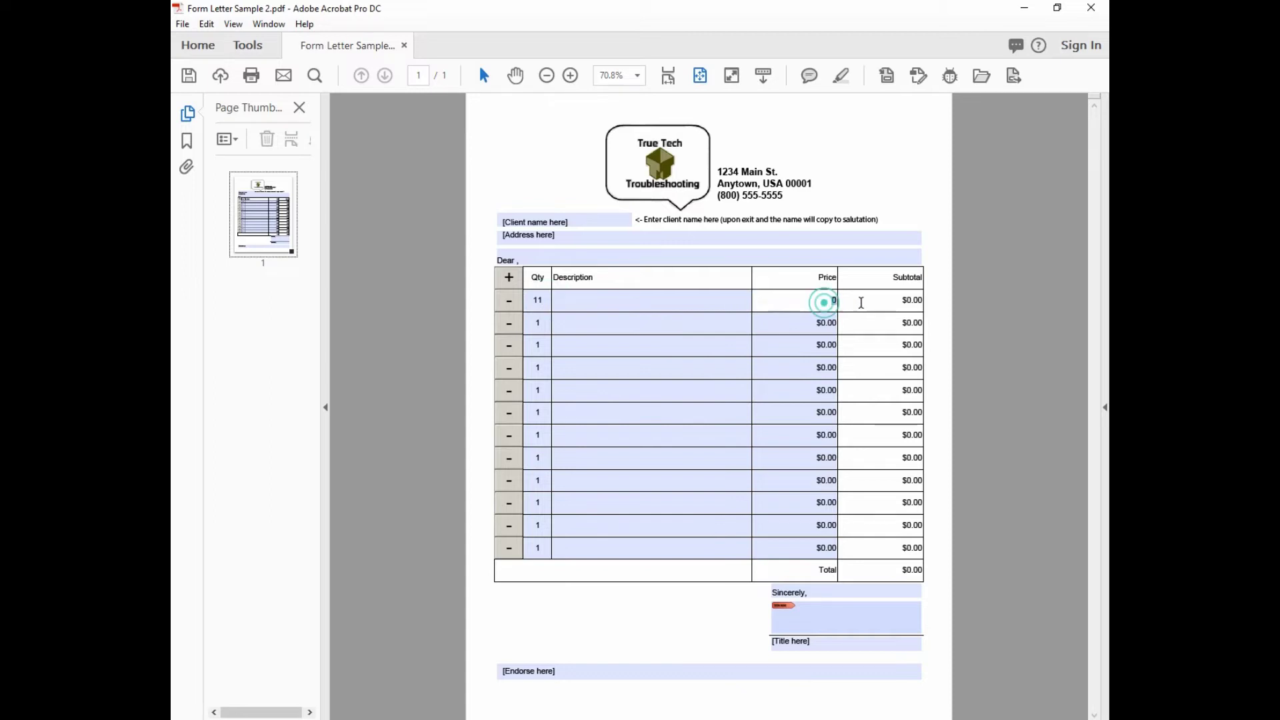
left_click(863, 358)
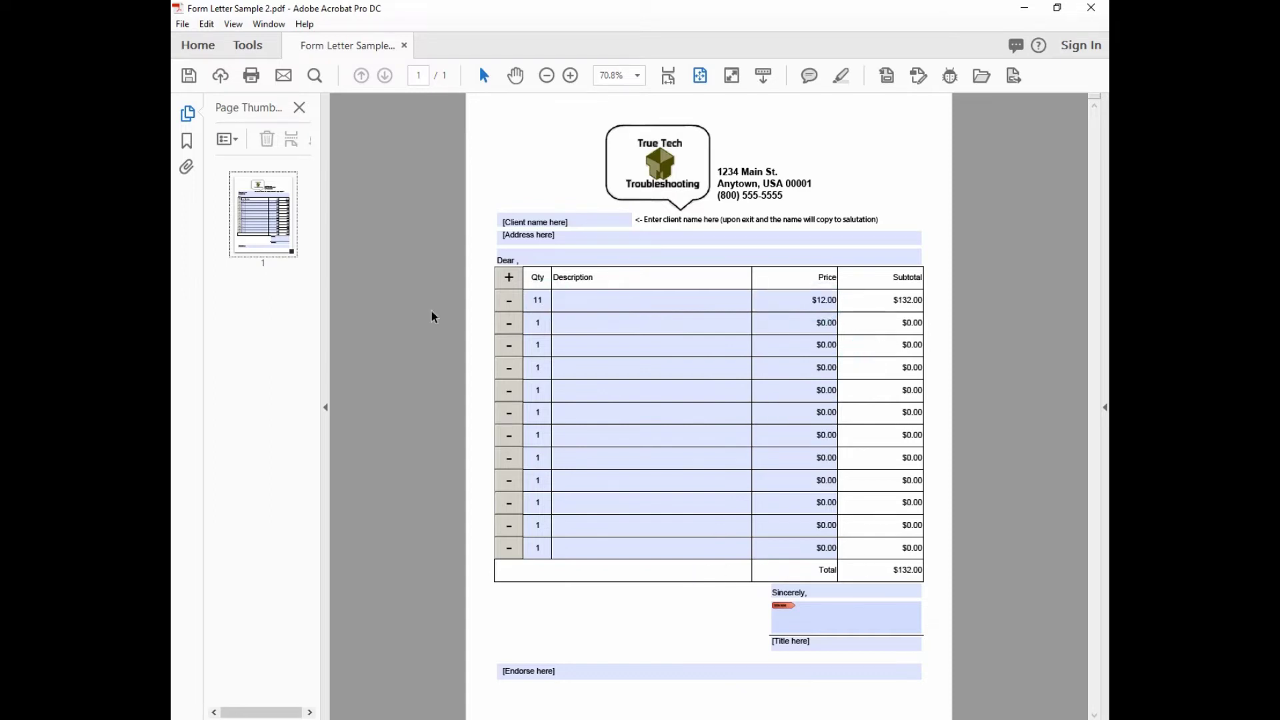
Step: Add six rows so the table flows onto page 2, and inspect the repeated header and footer there
left_click(513, 285)
left_click(514, 284)
left_click(512, 282)
left_click(512, 280)
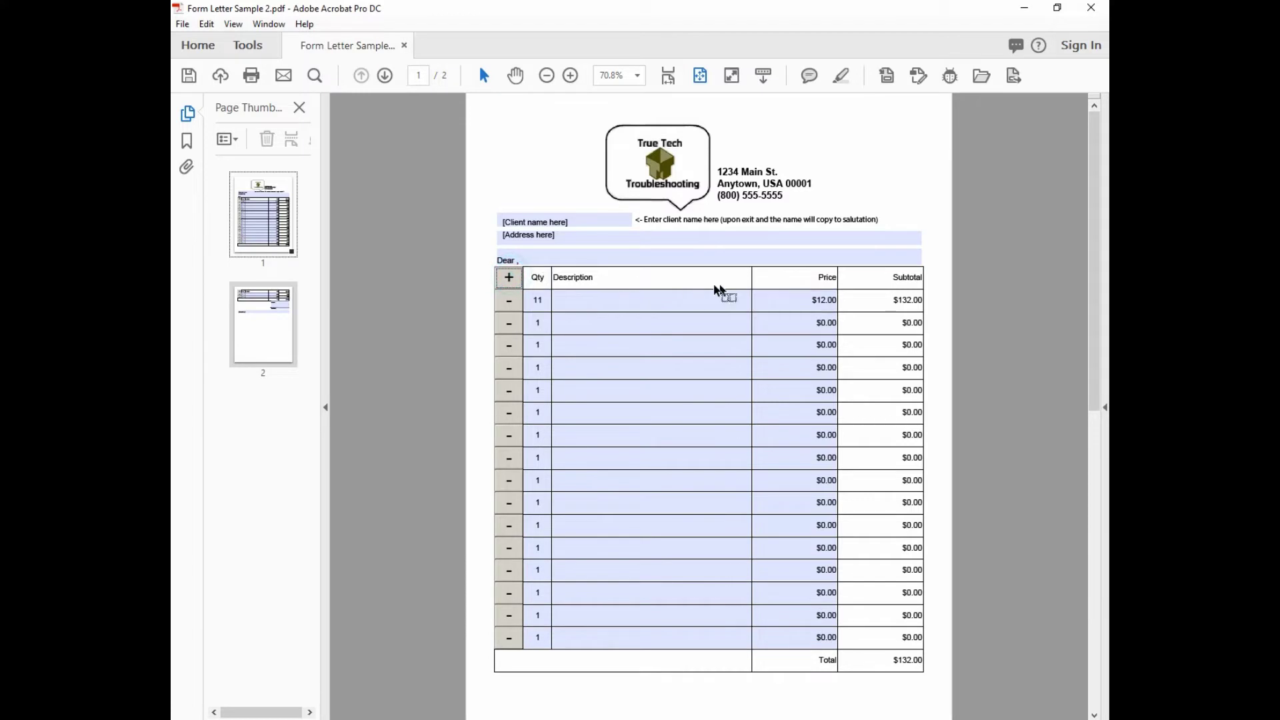
left_click_drag(1092, 251, 1061, 160)
left_click_drag(1094, 250, 1105, 451)
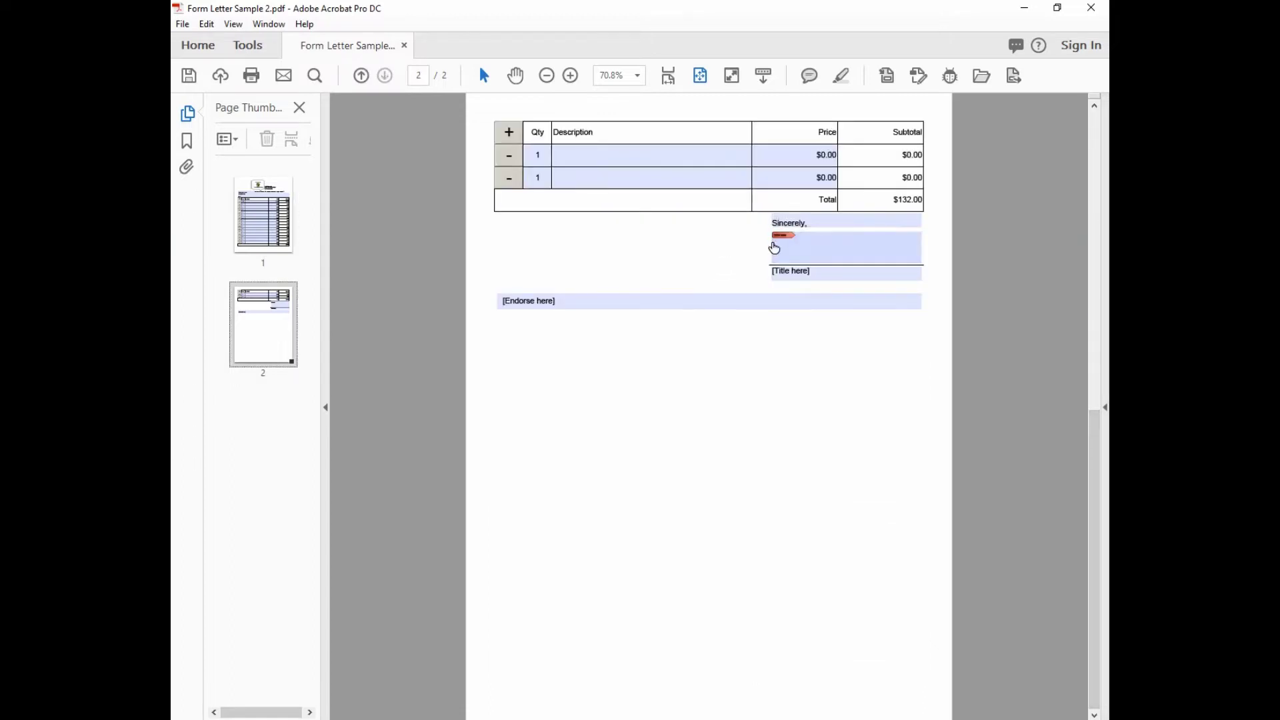
Step: Add sixteen more rows using the repeated table header on page 2
left_click(507, 134)
left_click(507, 134)
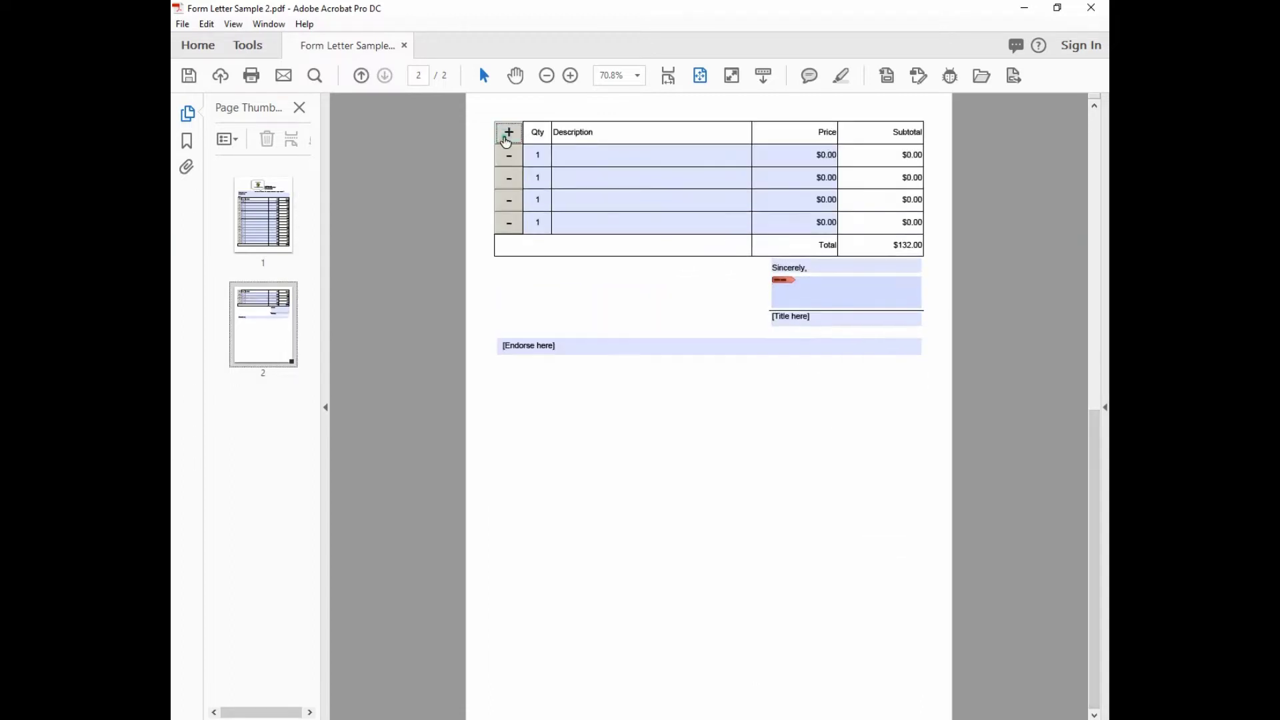
left_click(506, 136)
left_click(507, 136)
left_click(507, 136)
left_click(506, 137)
triple_click(506, 137)
triple_click(506, 137)
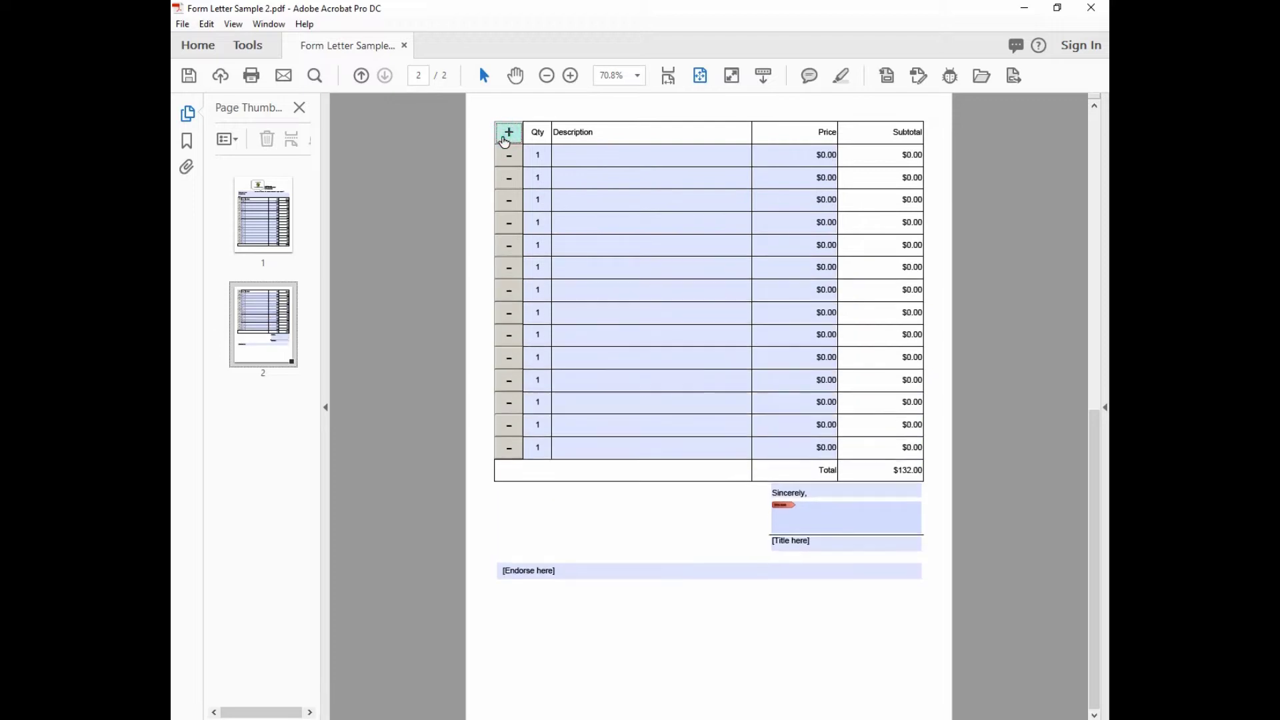
double_click(506, 137)
left_click(504, 137)
left_click(504, 137)
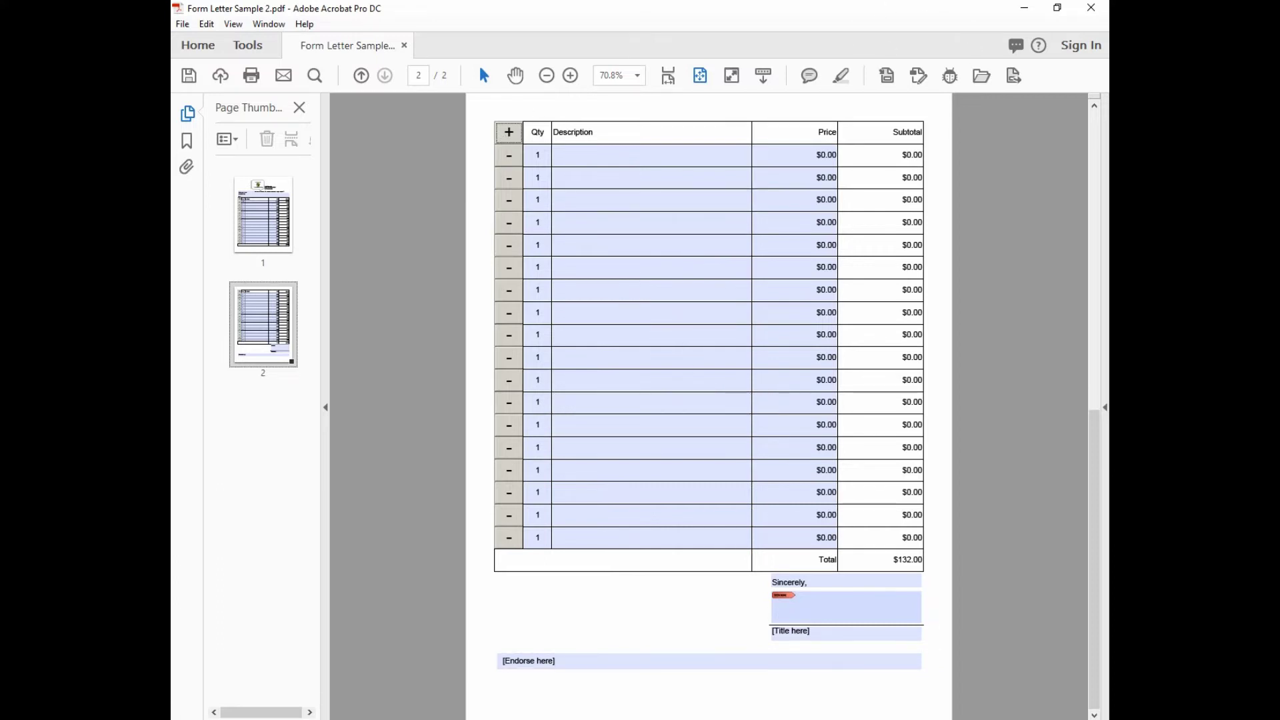
Step: Switch back to Designer and show the binding settings of the table's HeaderRow
left_click(1024, 8)
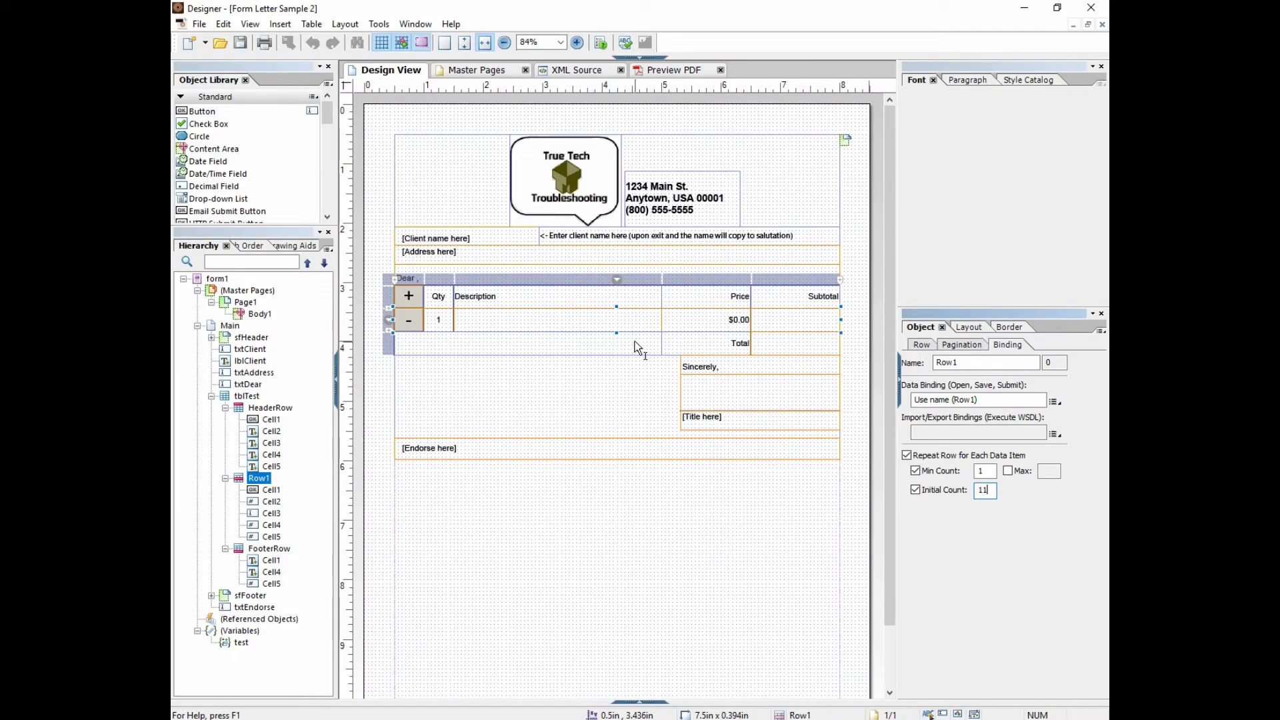
left_click(247, 409)
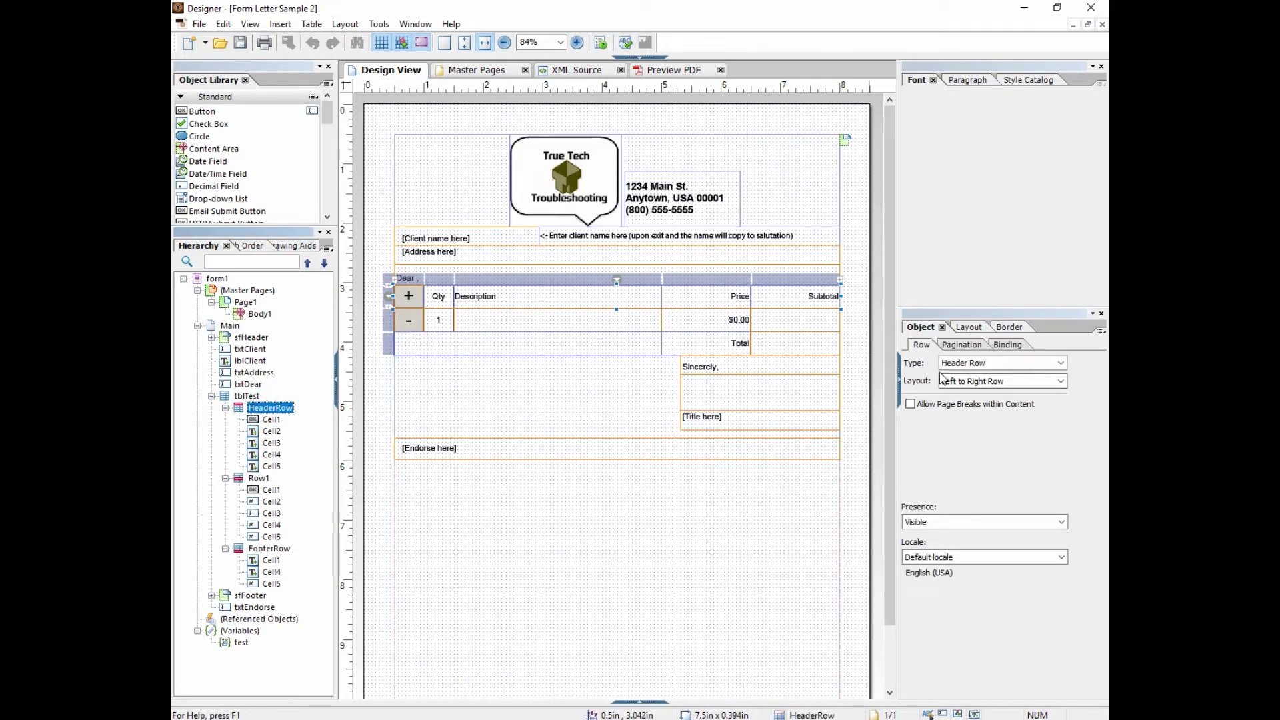
left_click(1004, 347)
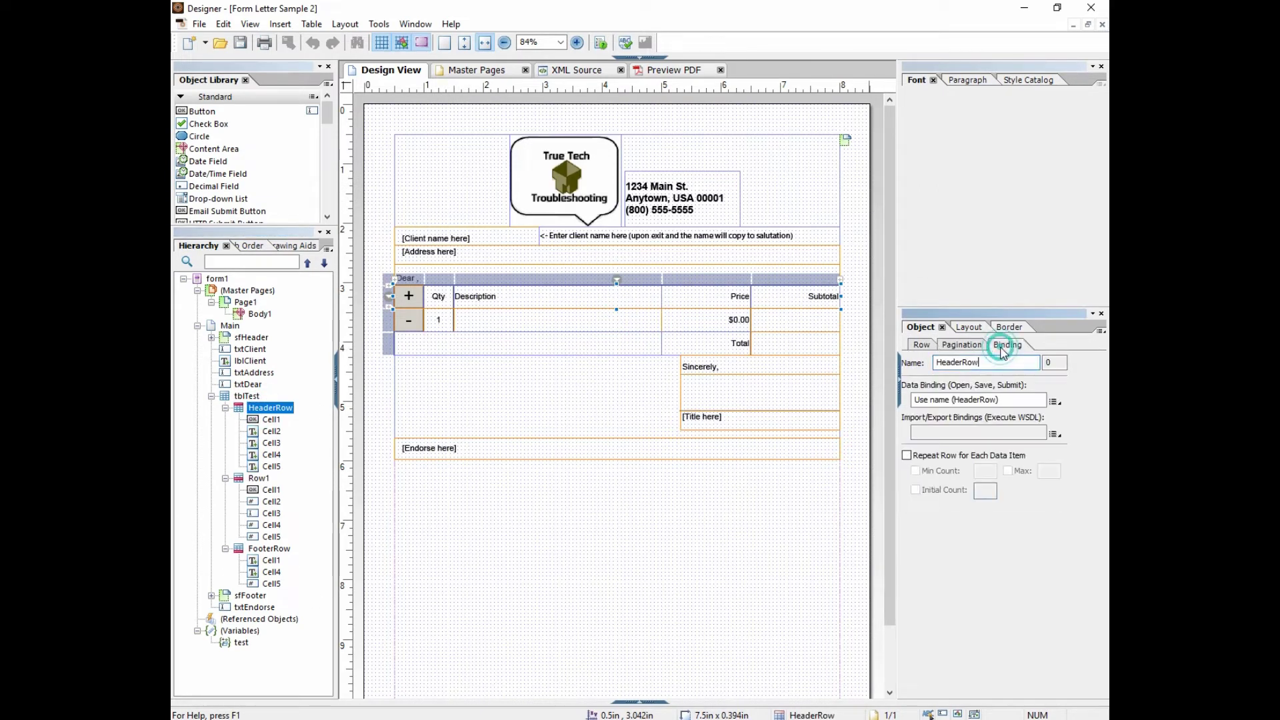
Step: Show the pagination settings of the table's HeaderRow and FooterRow
left_click(963, 347)
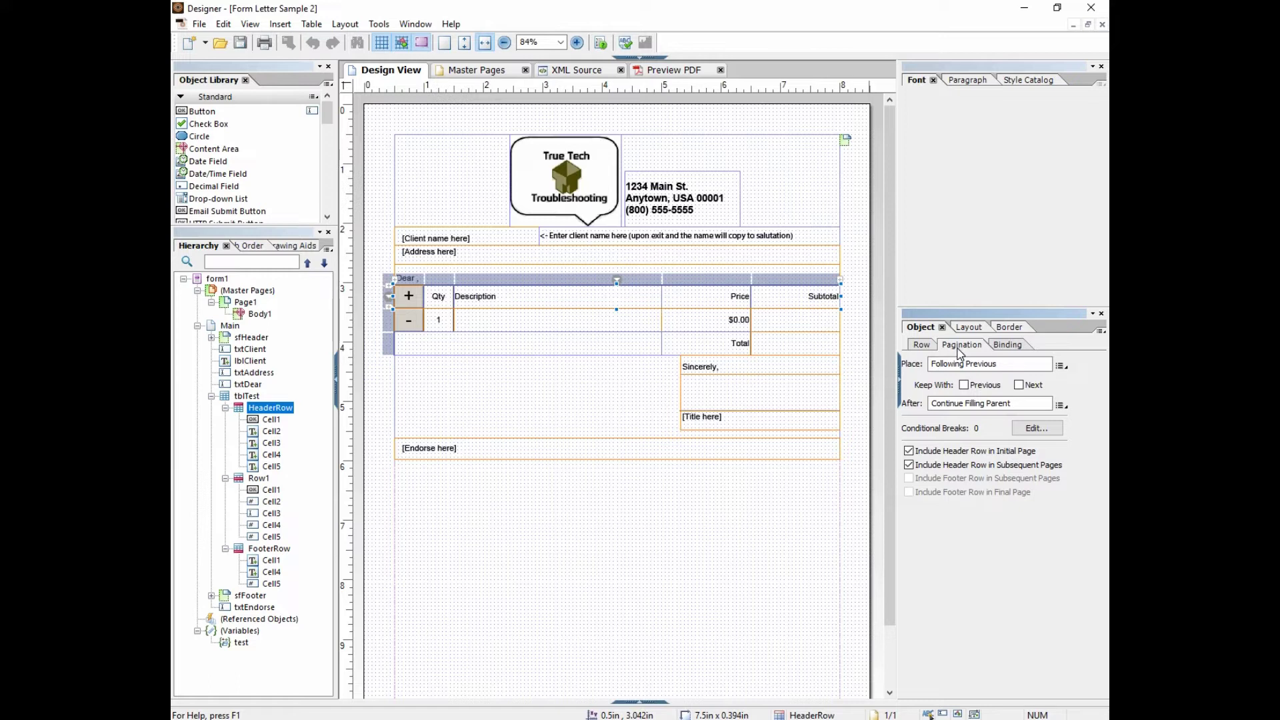
left_click(277, 551)
left_click(266, 408)
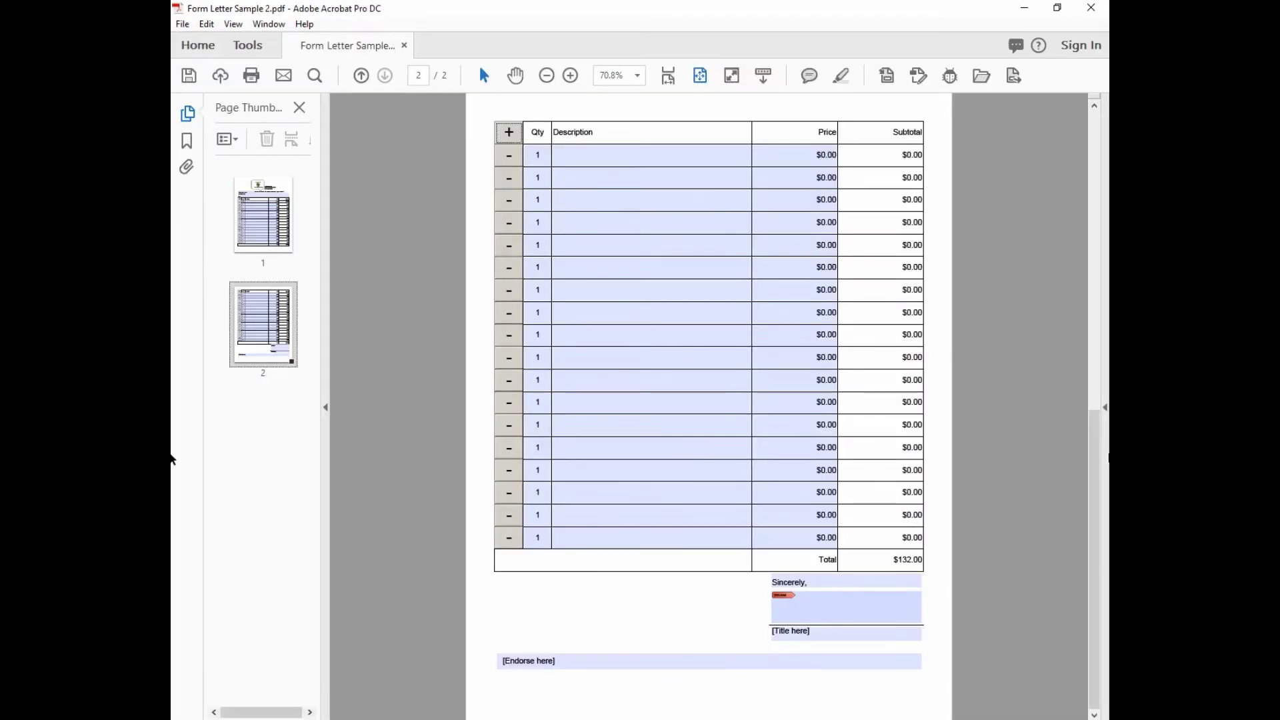
Step: Switch to the PDF in Acrobat and compare the table's header and total rows on pages 1 and 2
left_click_drag(1094, 470, 1094, 337)
left_click_drag(1103, 233, 1103, 233)
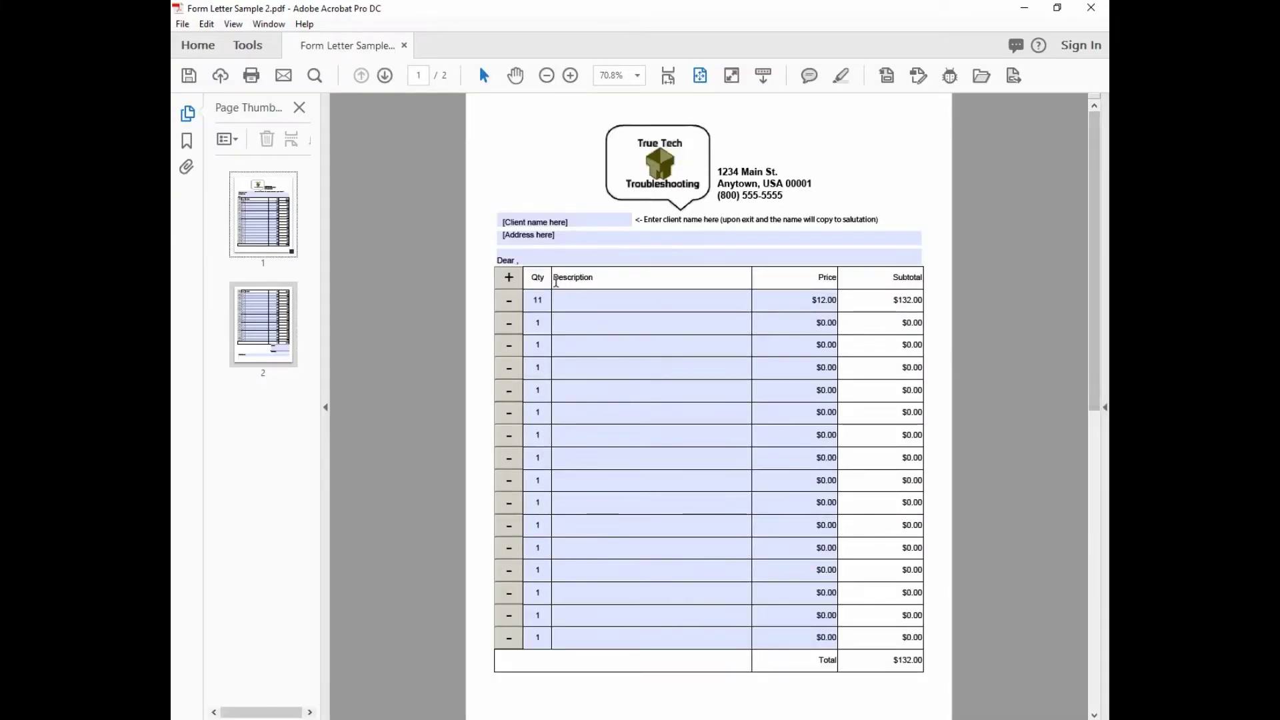
left_click(614, 443)
left_click(574, 312)
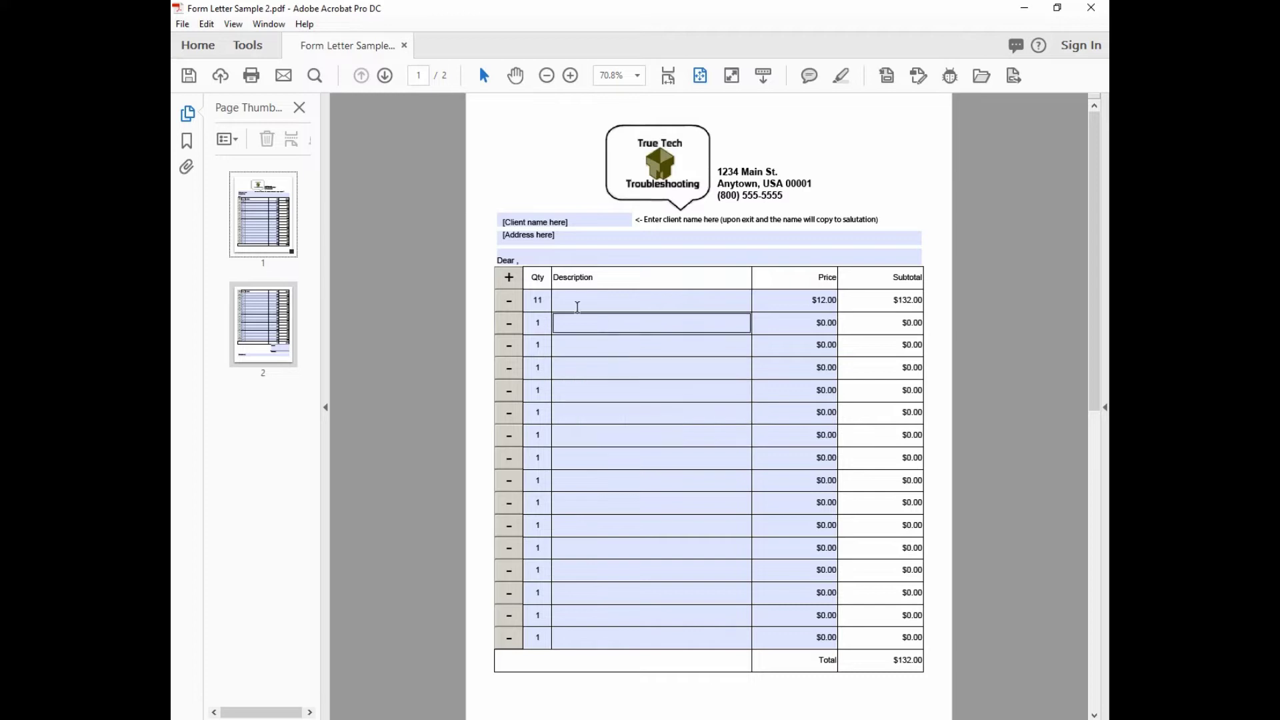
left_click(520, 265)
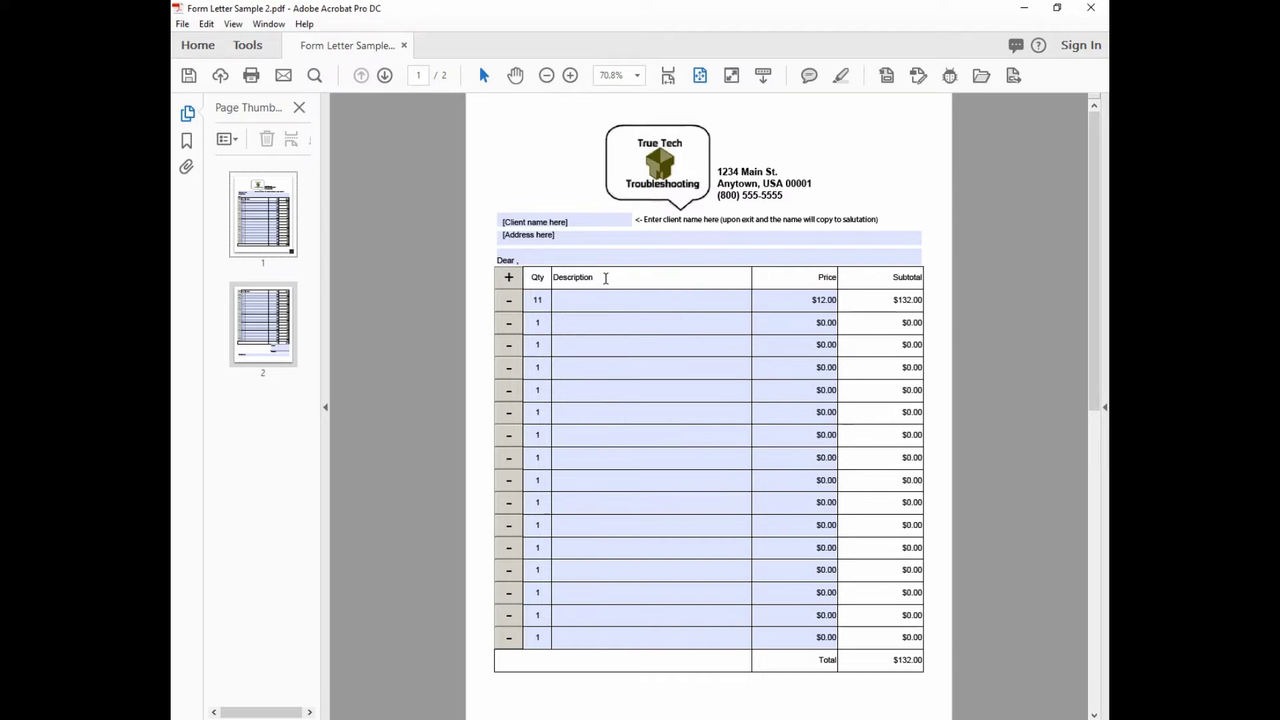
left_click(288, 314)
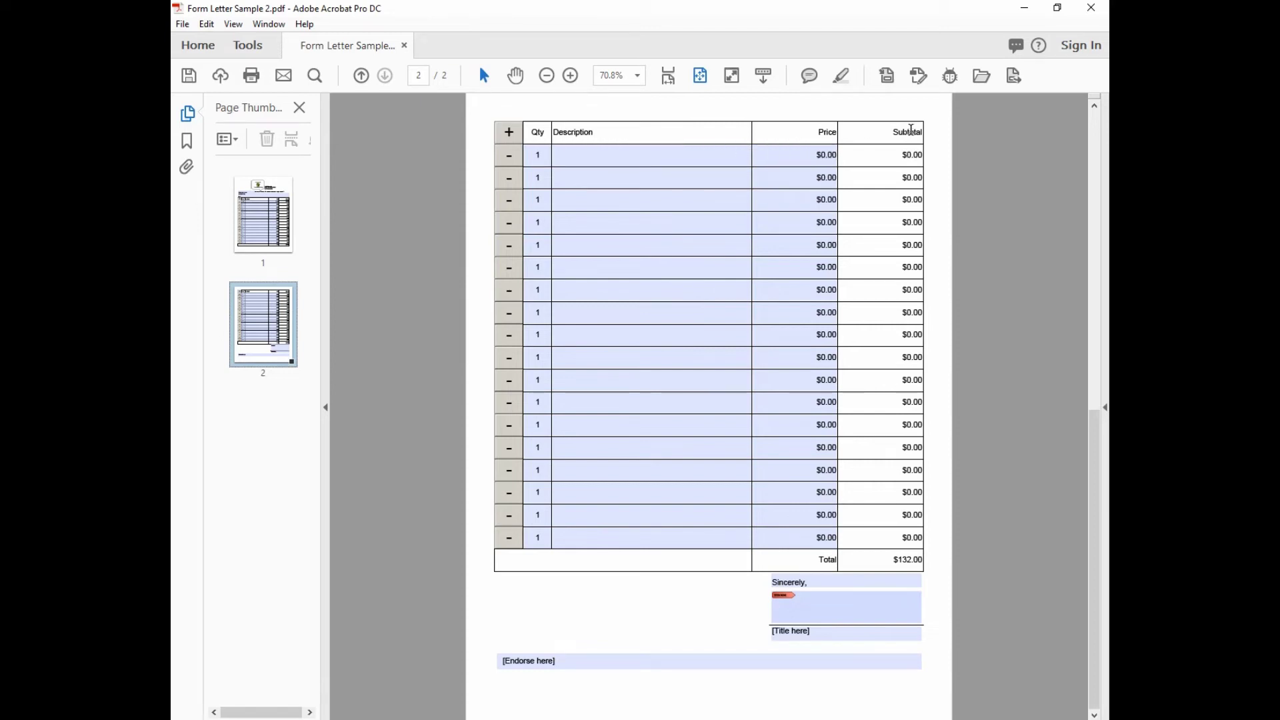
left_click(248, 215)
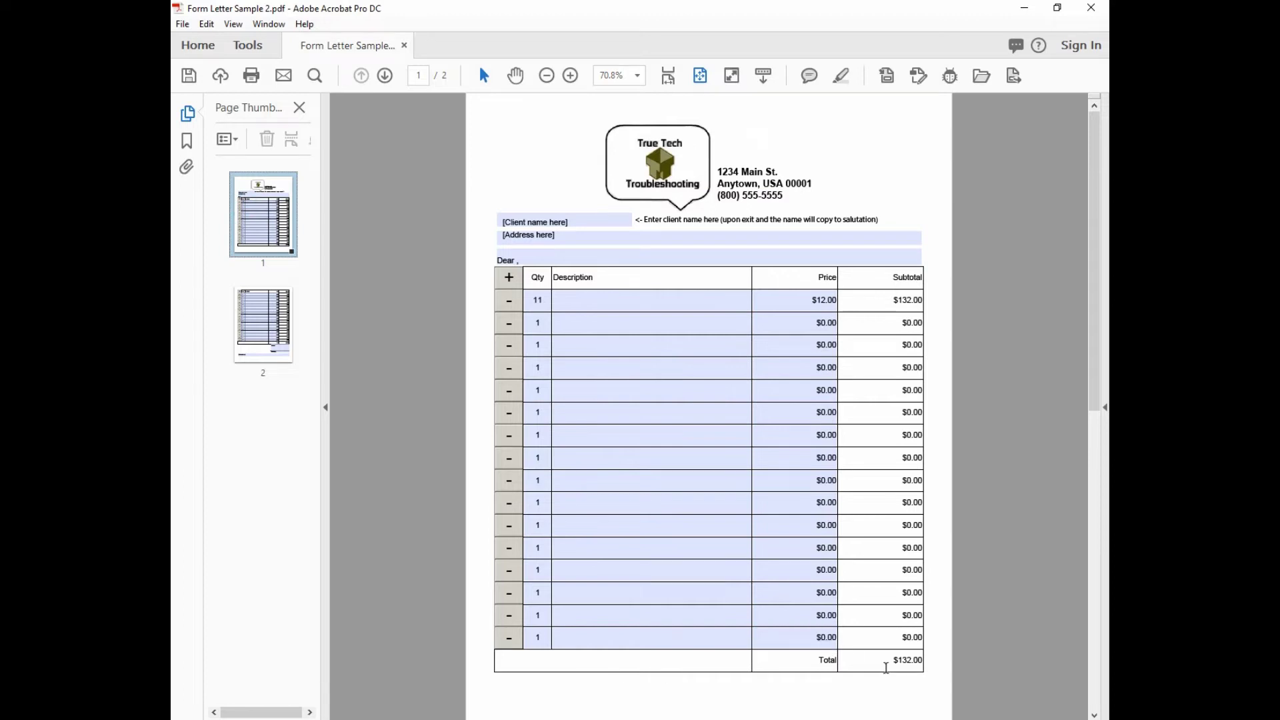
left_click(264, 337)
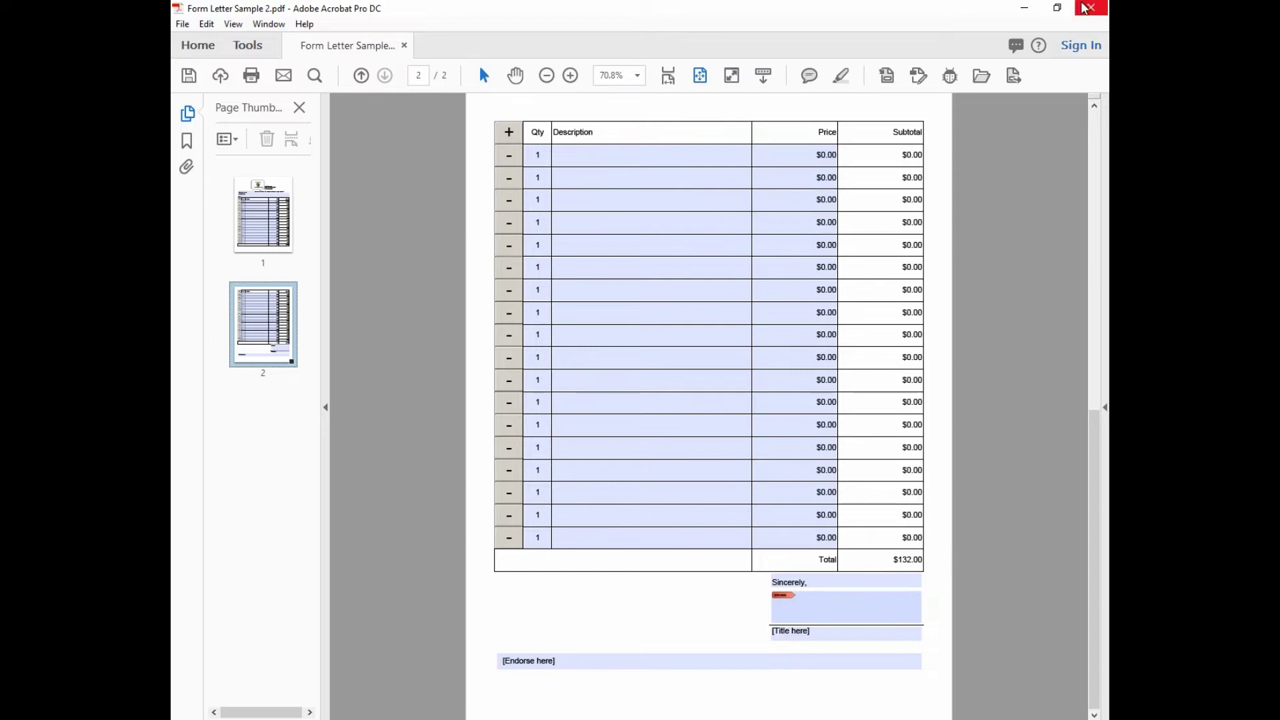
Step: Close Form Letter Sample 2.pdf without saving its changes and return to Designer
left_click(404, 46)
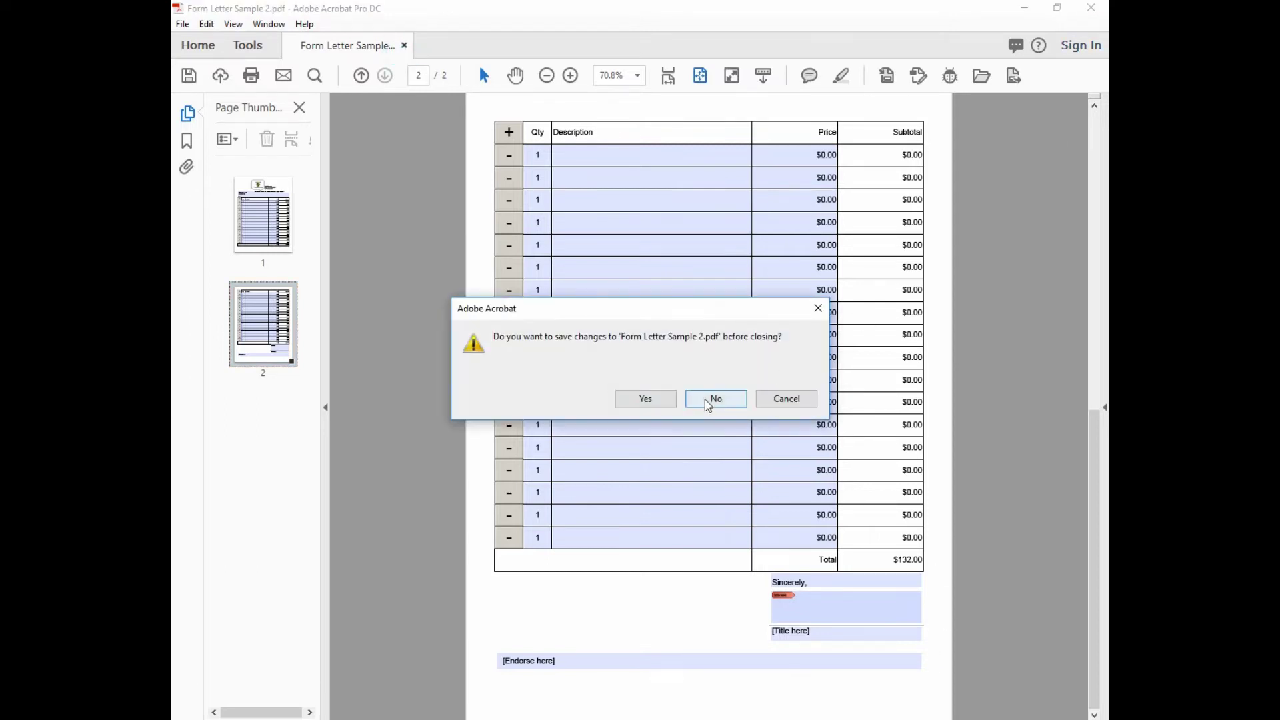
left_click(708, 399)
left_click(1024, 8)
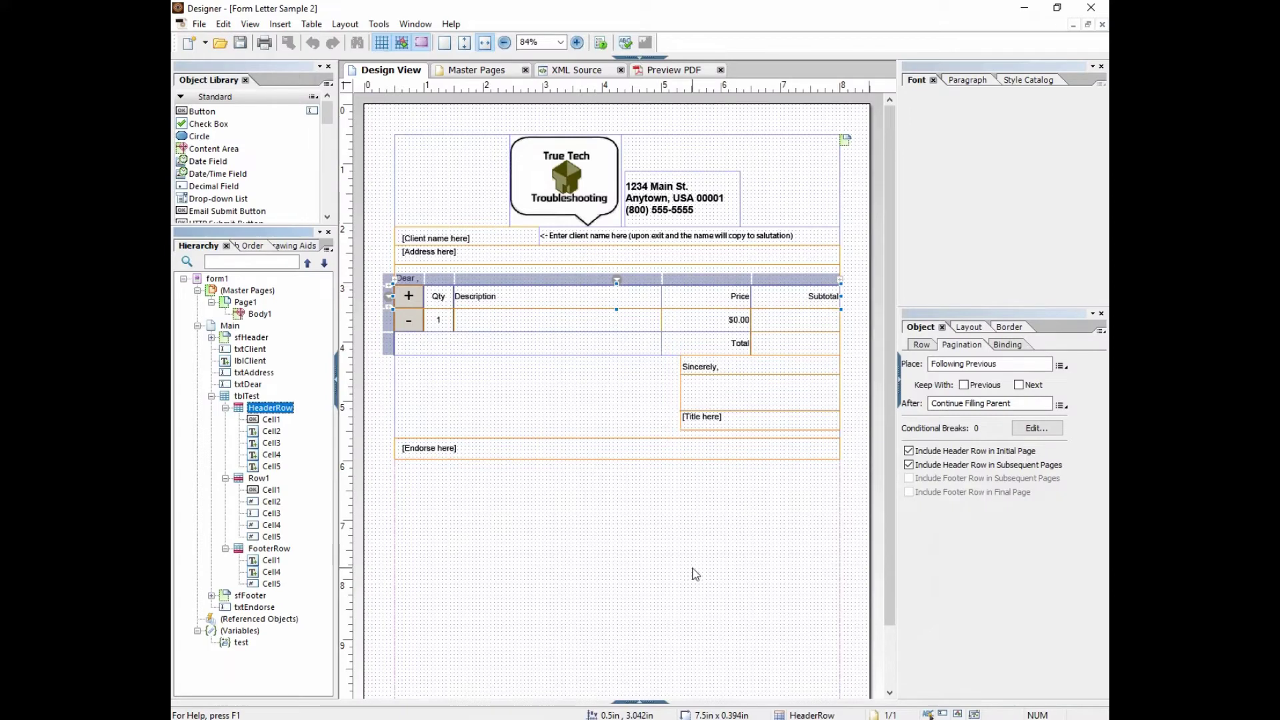
Step: Stop including the table's FooterRow in subsequent pages and save the form
left_click(267, 550)
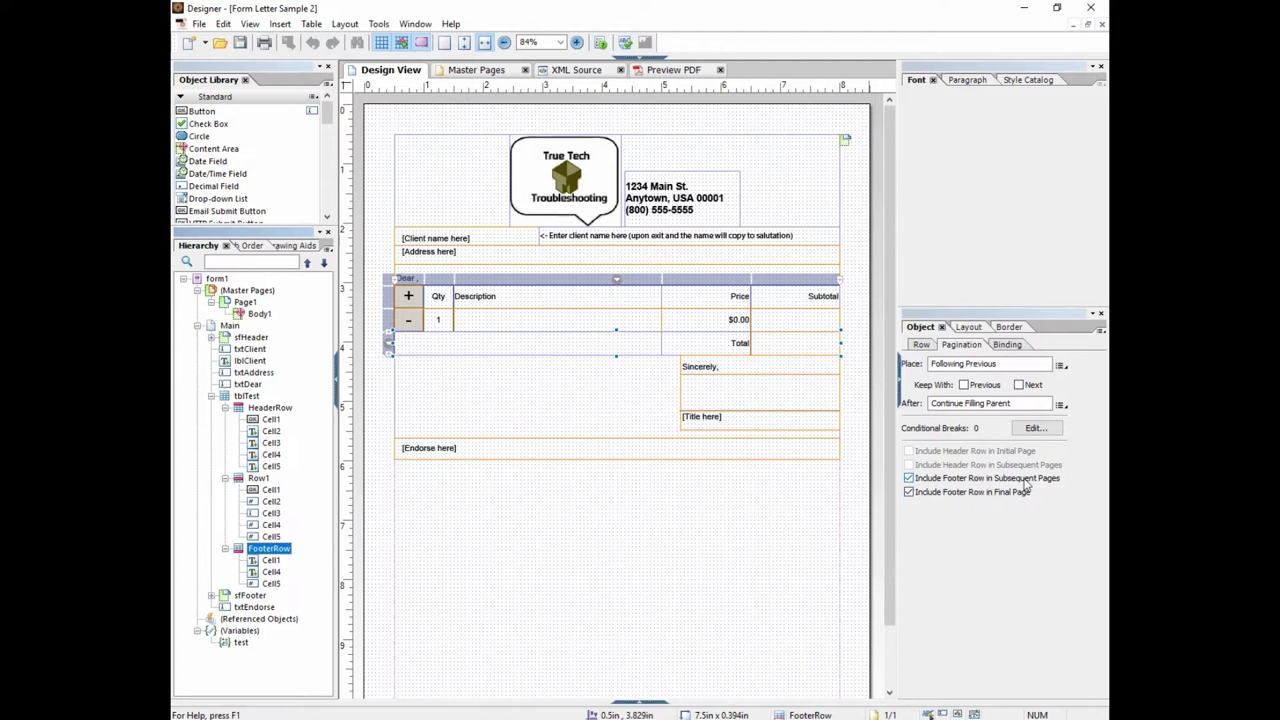
left_click(909, 479)
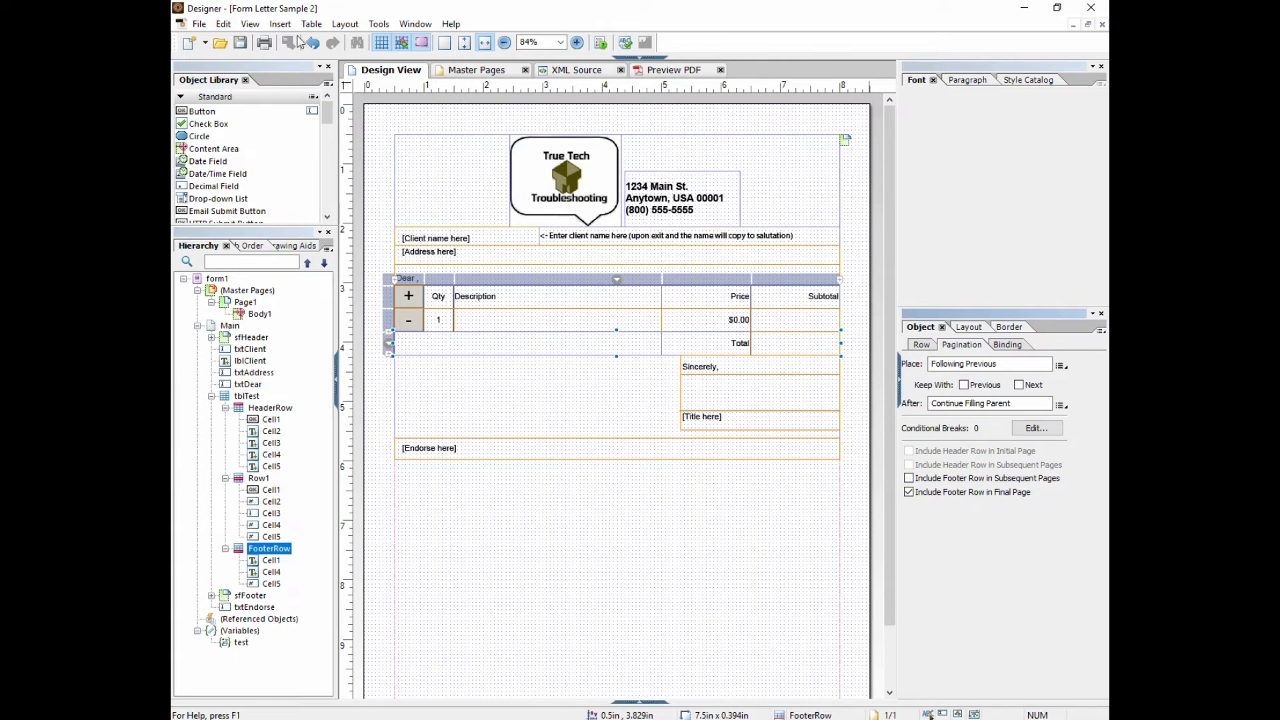
left_click(243, 44)
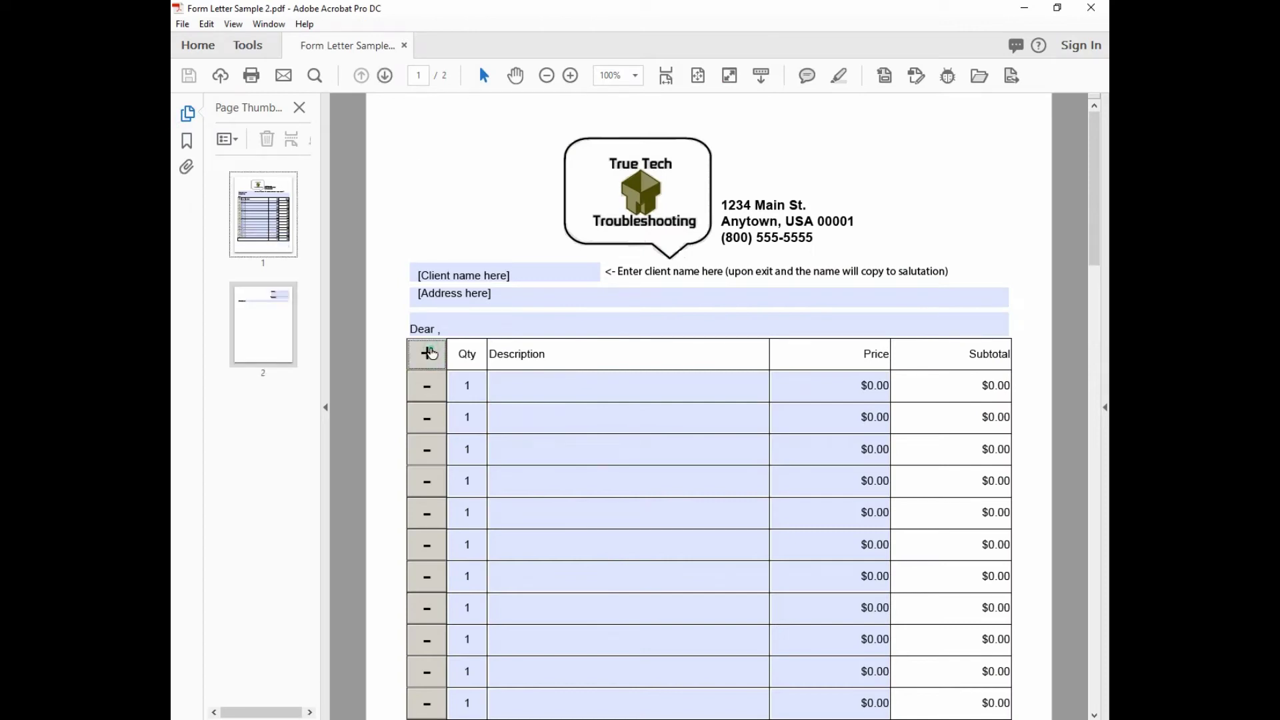
Step: In the reopened PDF in Acrobat, check the end of page 1 and add three table rows from page 2's header
left_click_drag(1096, 267, 1102, 467)
left_click(264, 335)
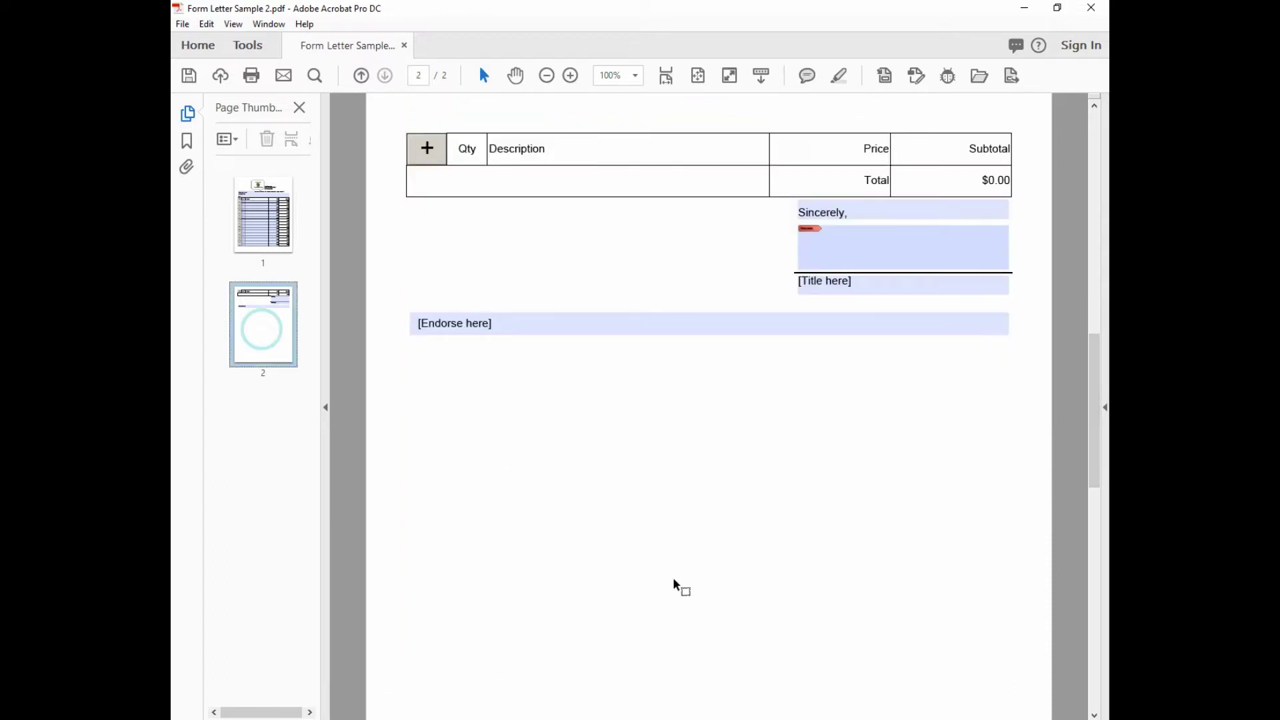
left_click(425, 151)
left_click(425, 151)
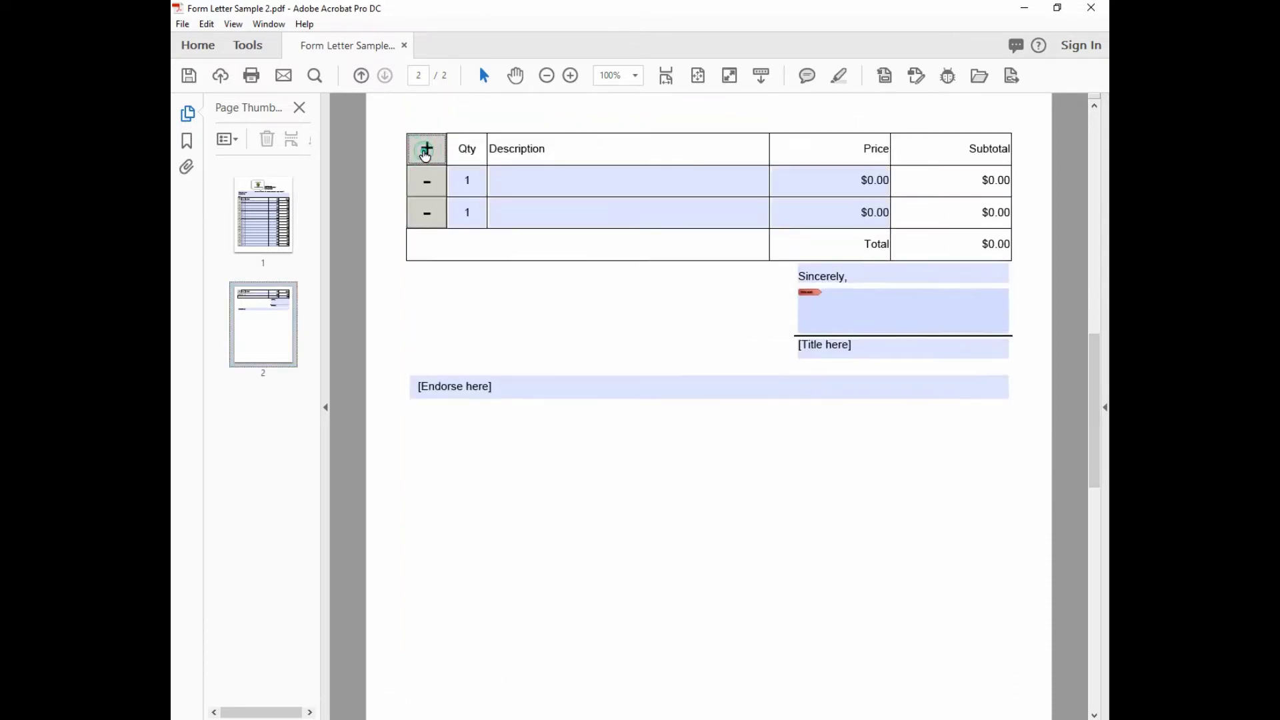
left_click(426, 151)
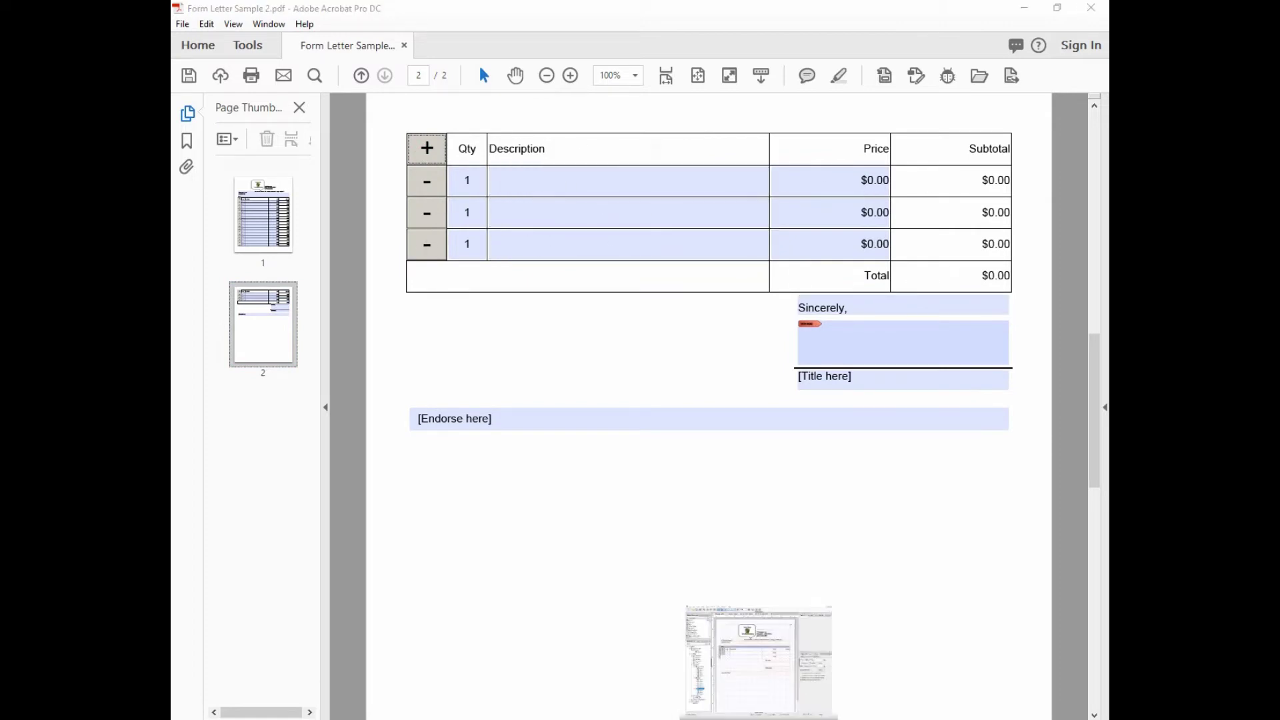
Step: Return to Designer, review the HeaderRow's pagination settings, and collapse tblTest to show the Main subform
left_click(760, 667)
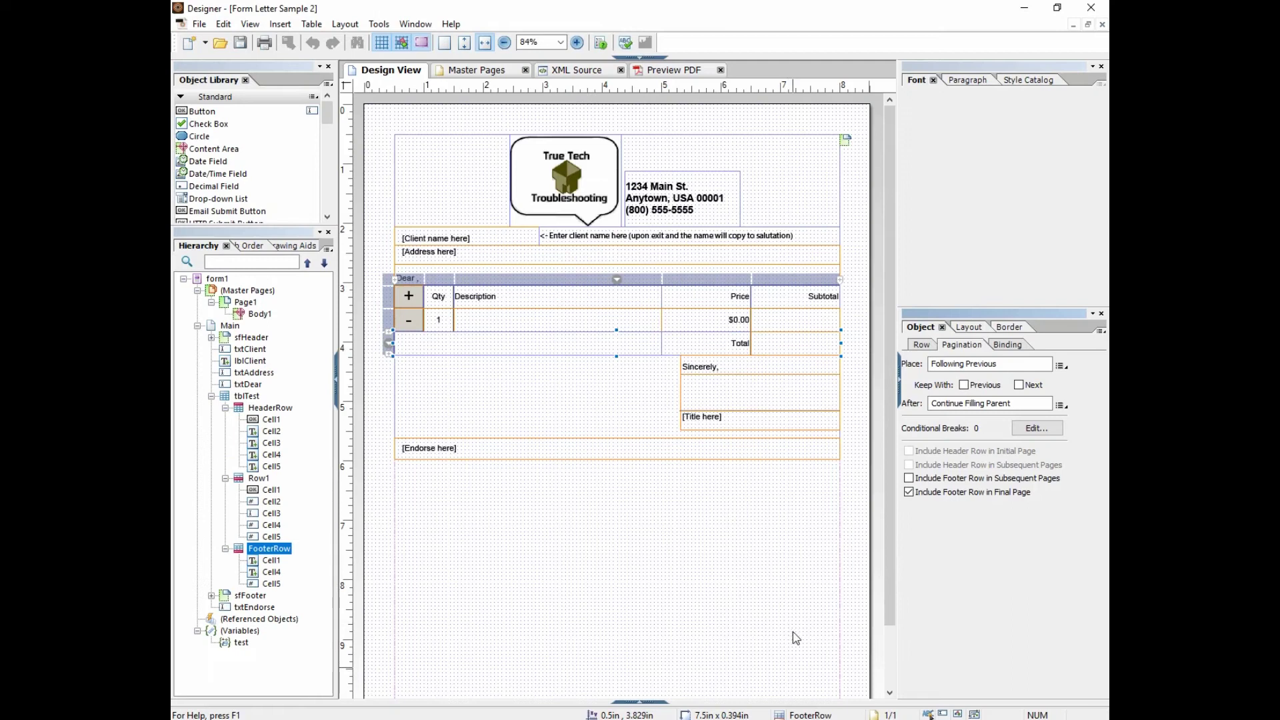
left_click(266, 407)
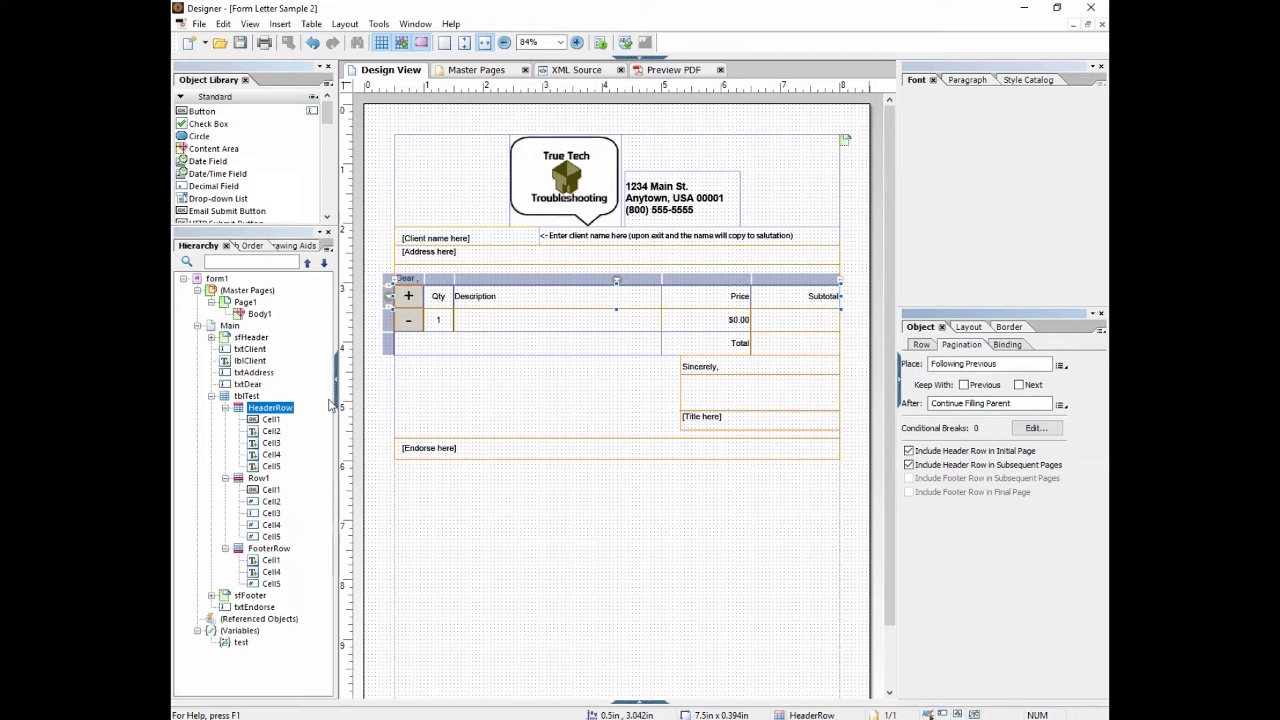
left_click(211, 396)
left_click(230, 326)
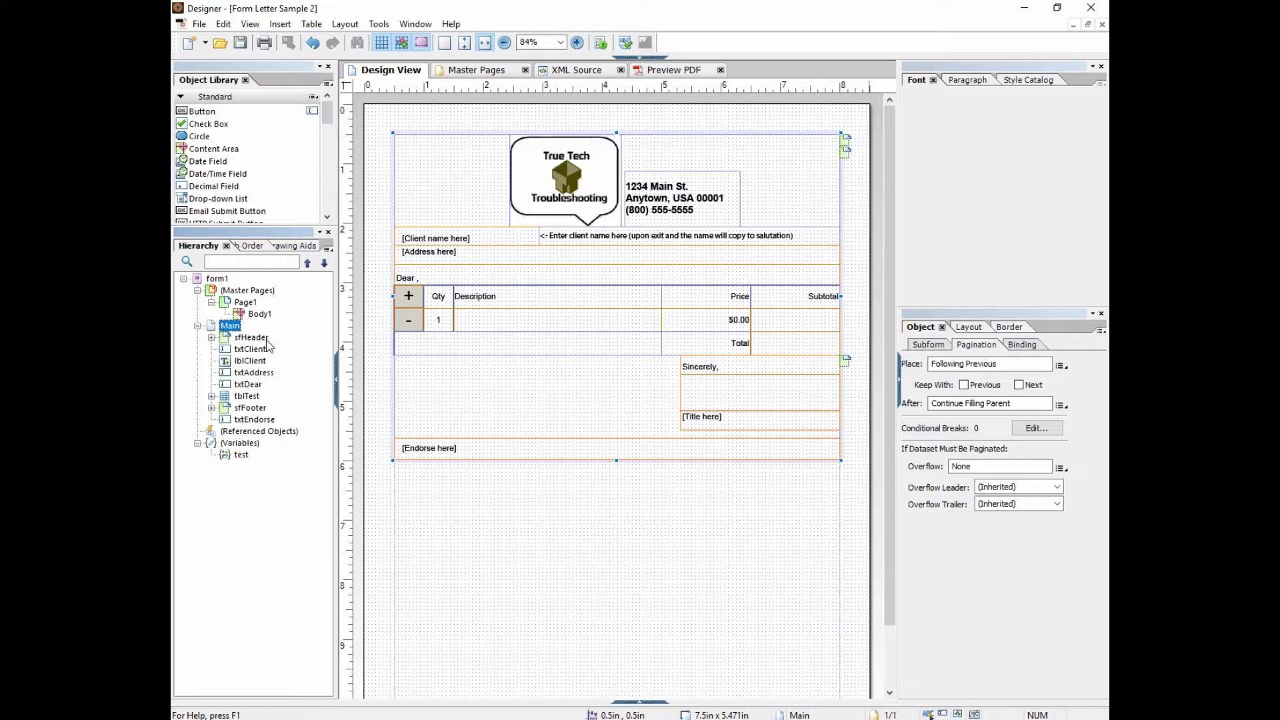
Step: Inspect the full extent of the master page's Body1 content area and compare it with the Main subform
left_click(260, 315)
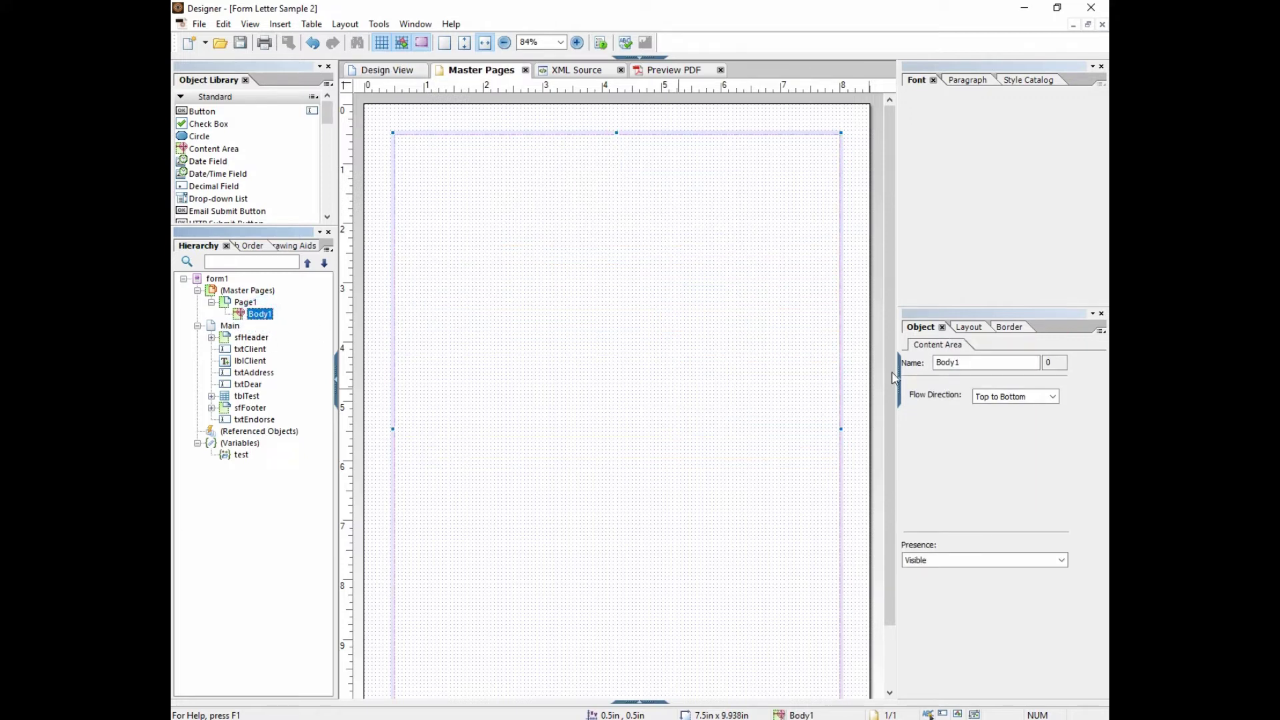
scroll(891, 260, "down", 2)
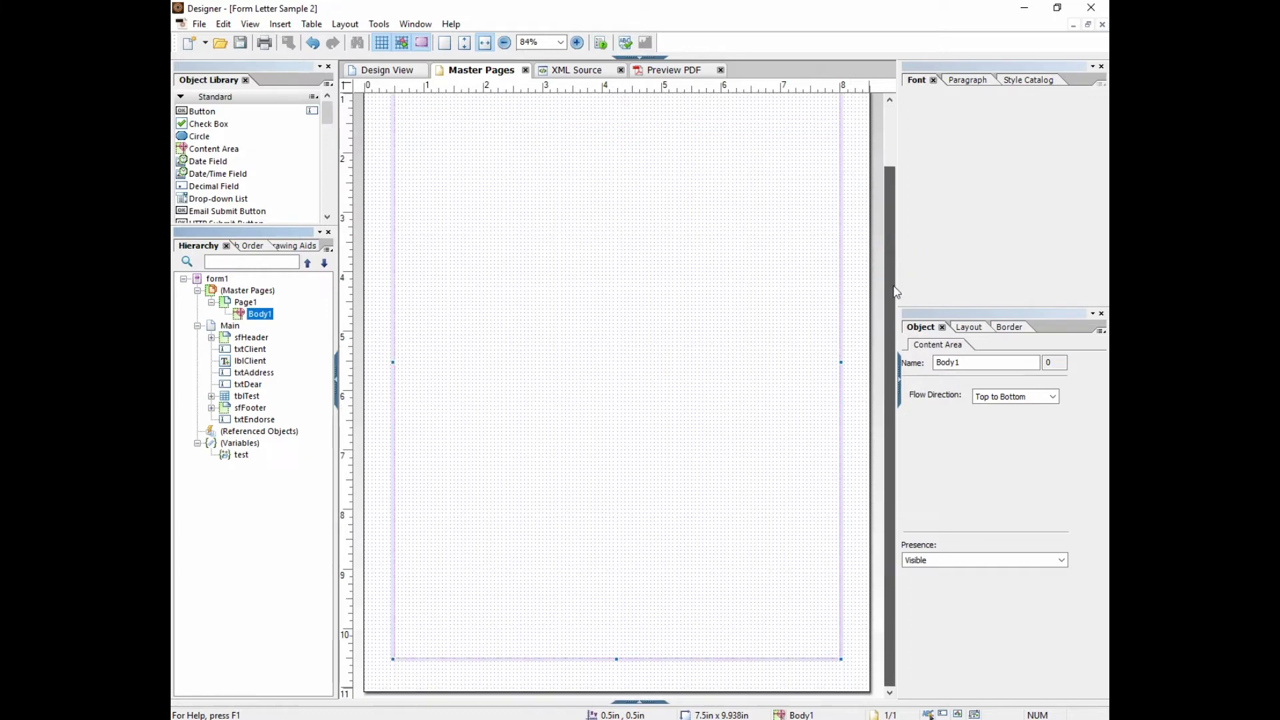
scroll(896, 291, "up", 2)
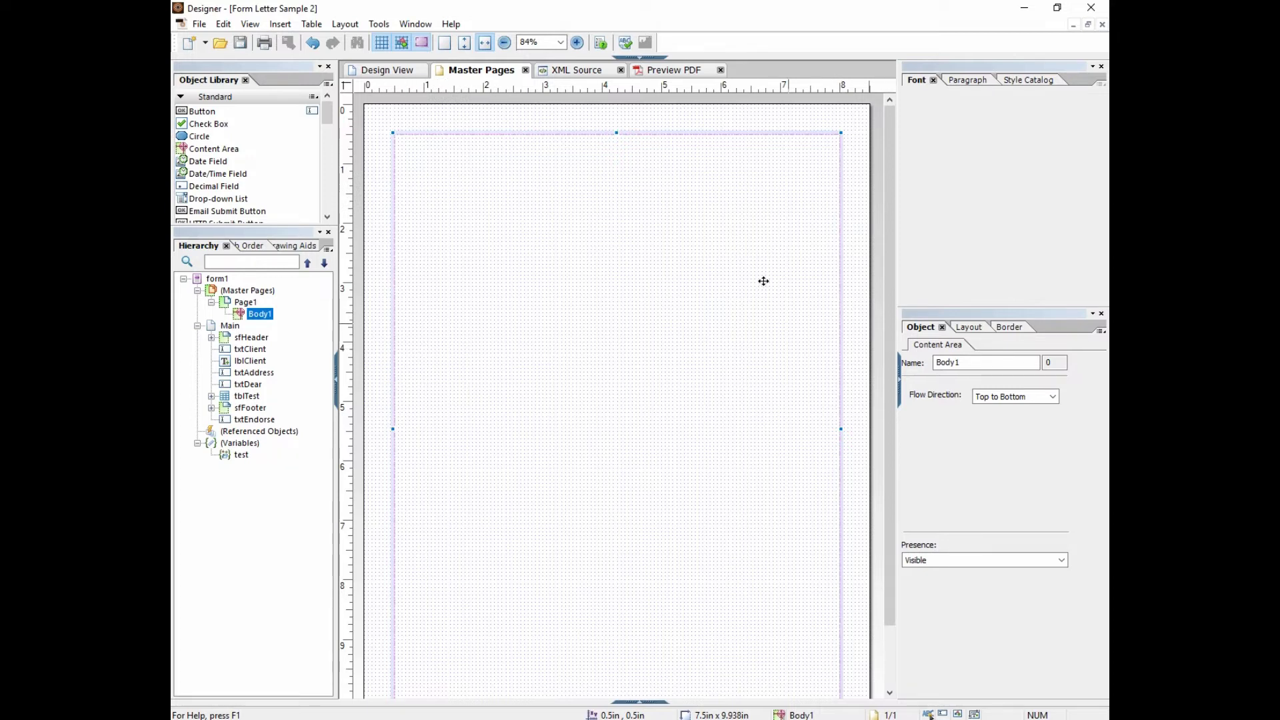
left_click(229, 326)
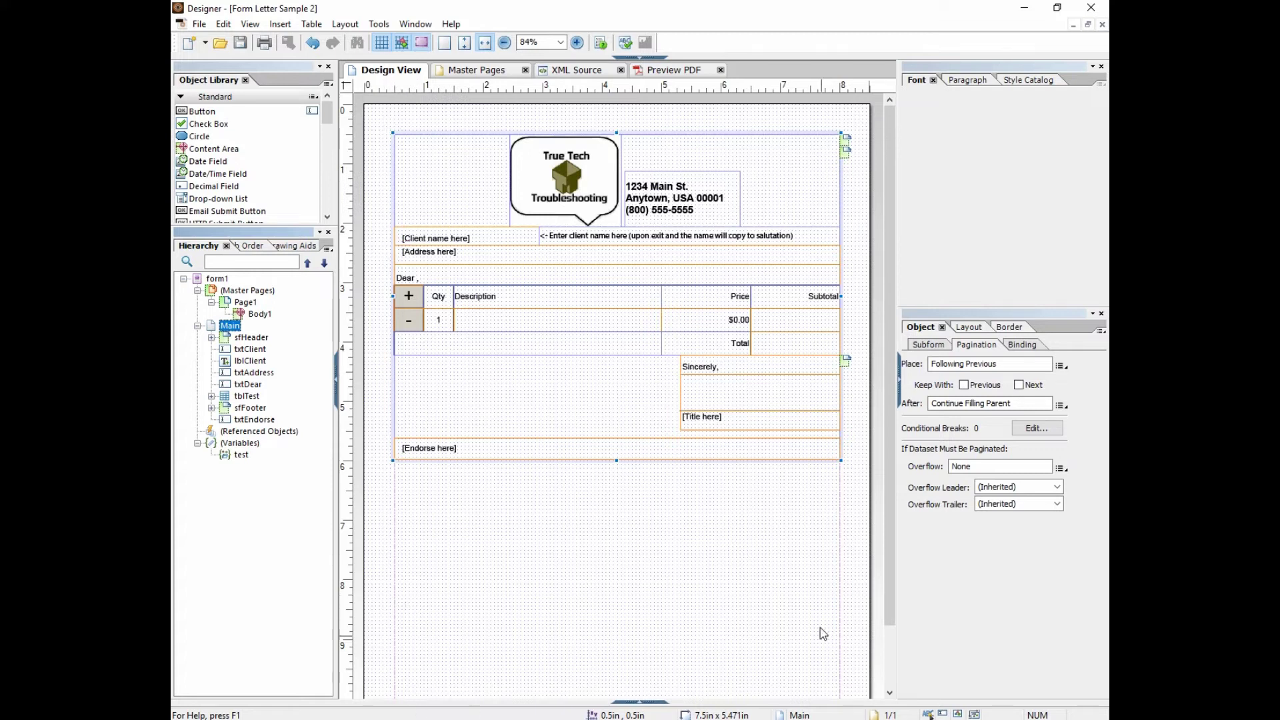
Step: Try extending the Body1 content area's upper-left corner to 0.125 in, 0.125 in and check it in the design view
left_click(839, 524)
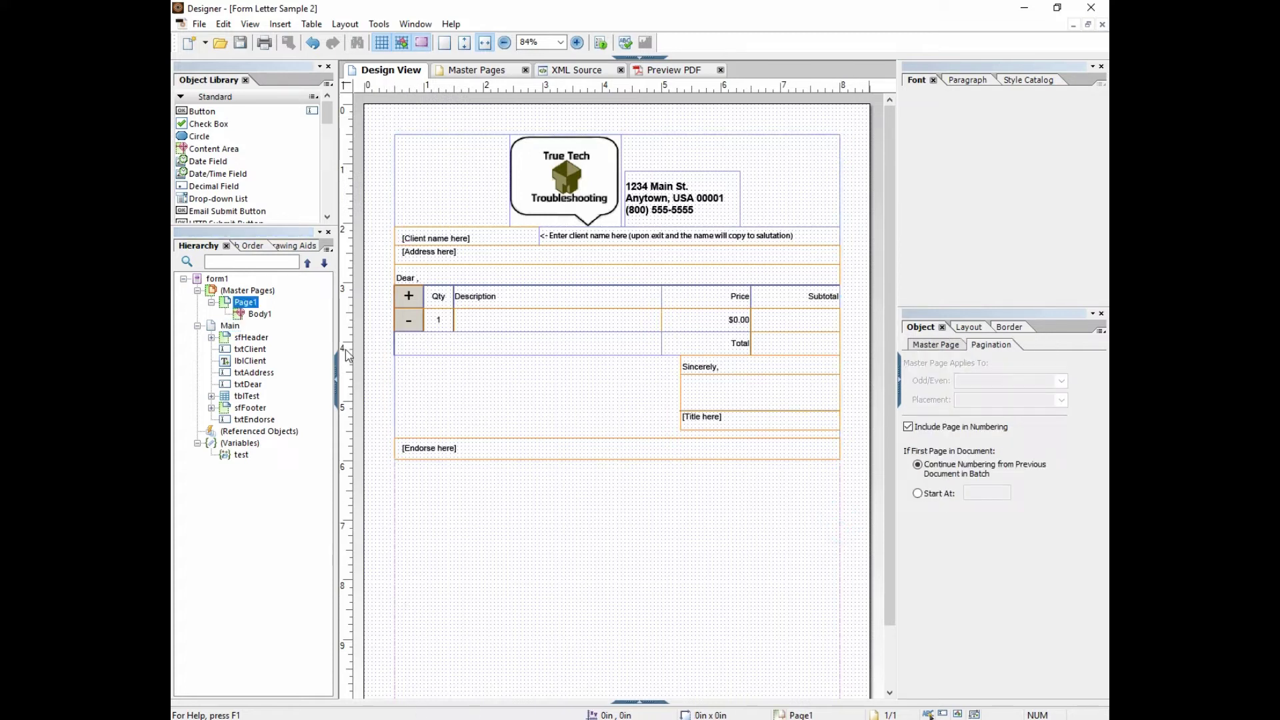
left_click(259, 313)
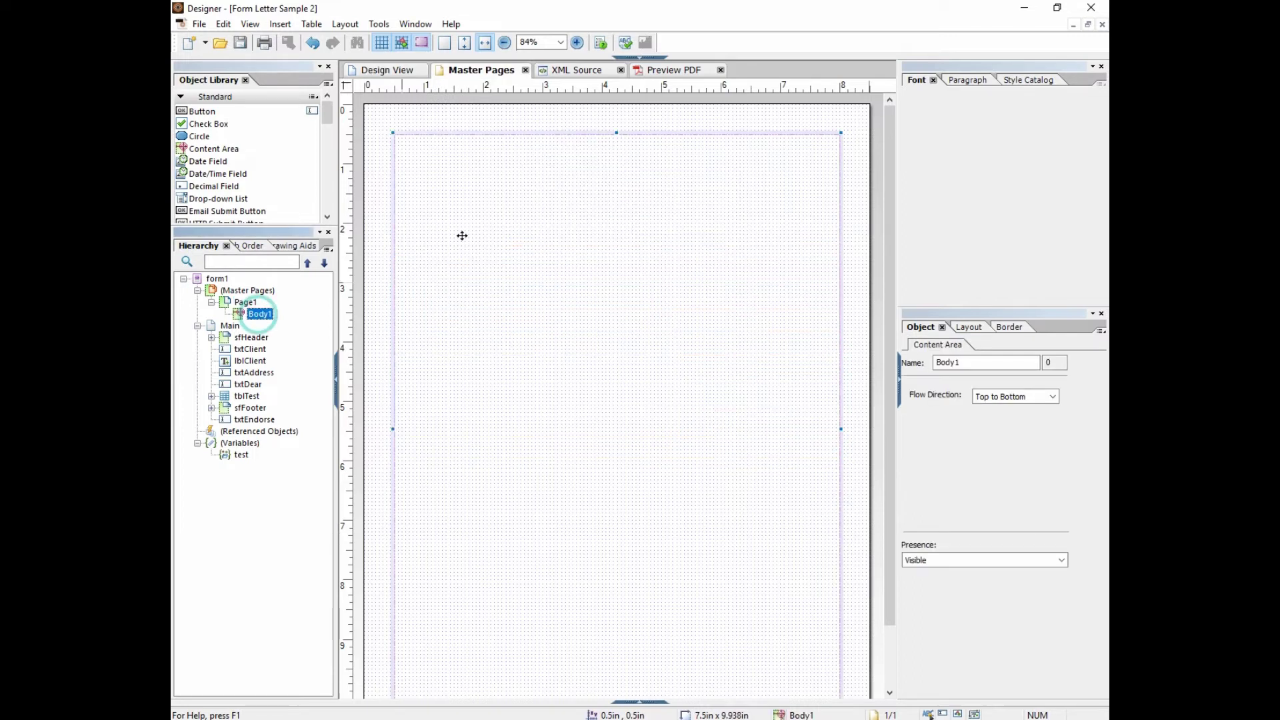
left_click_drag(393, 133, 368, 111)
left_click(389, 70)
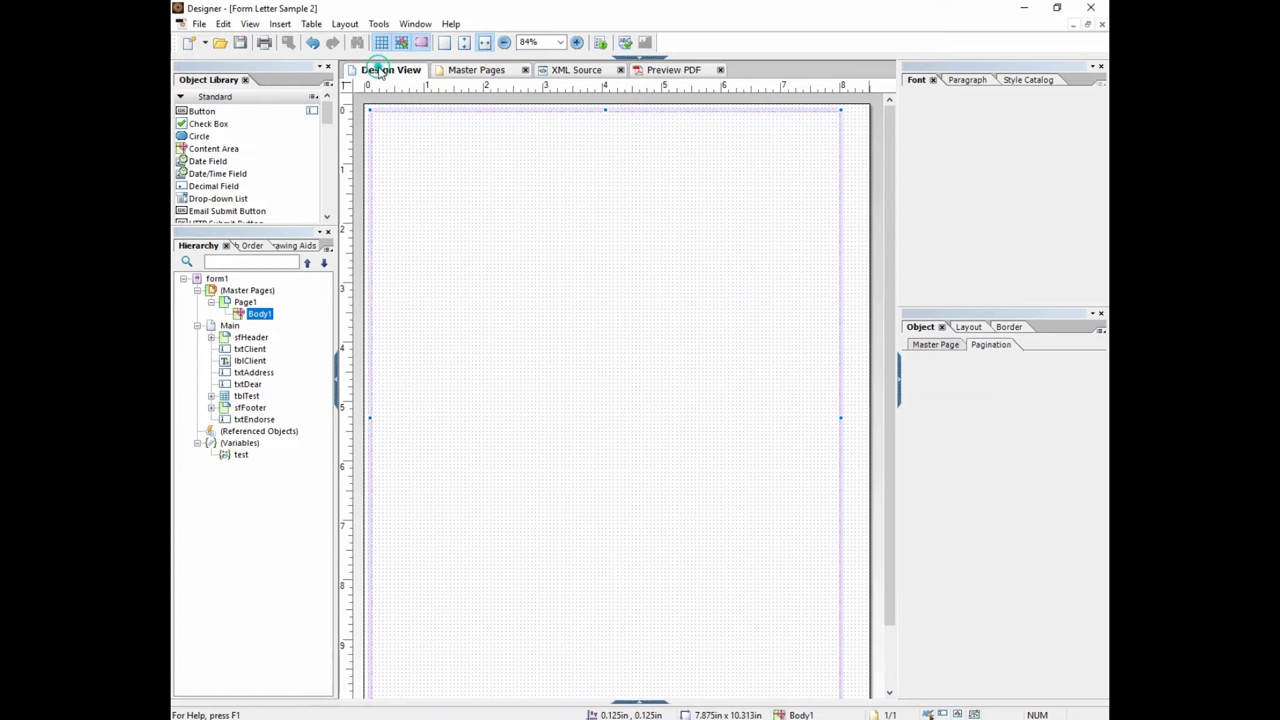
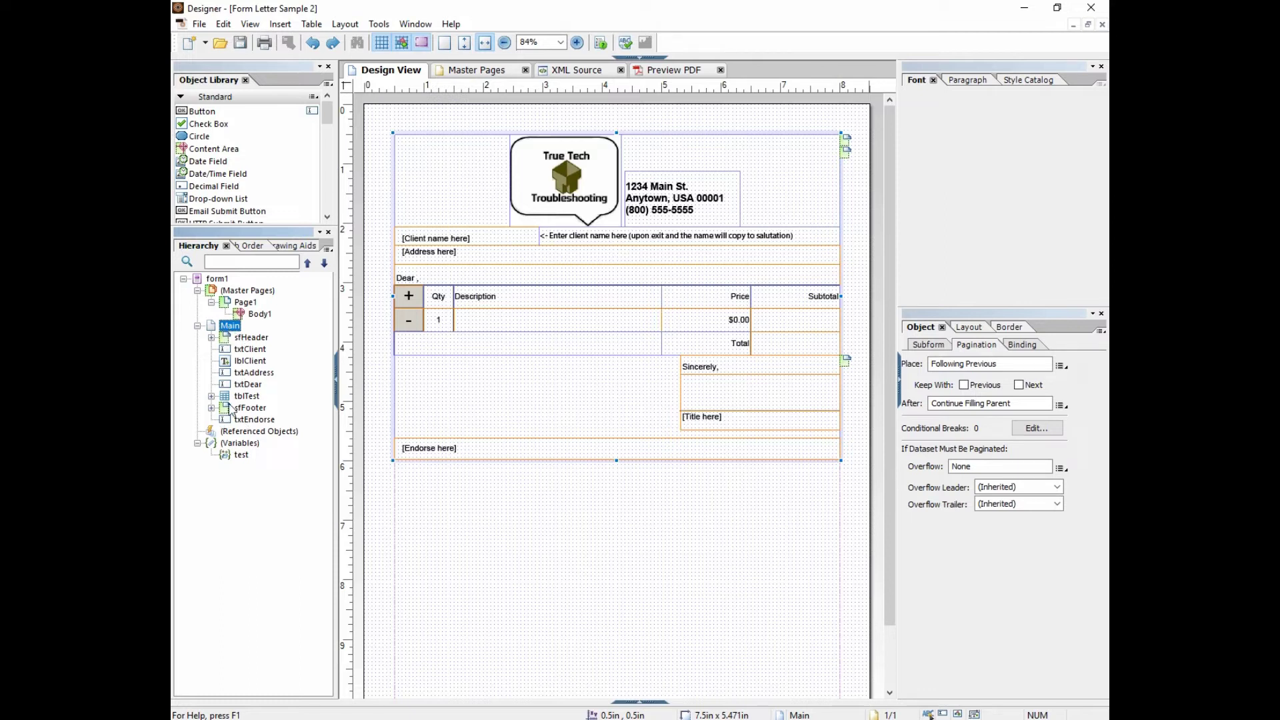
Step: Review the objects inside the Main subform, from sfHeader down to txtEndorse
left_click(250, 420)
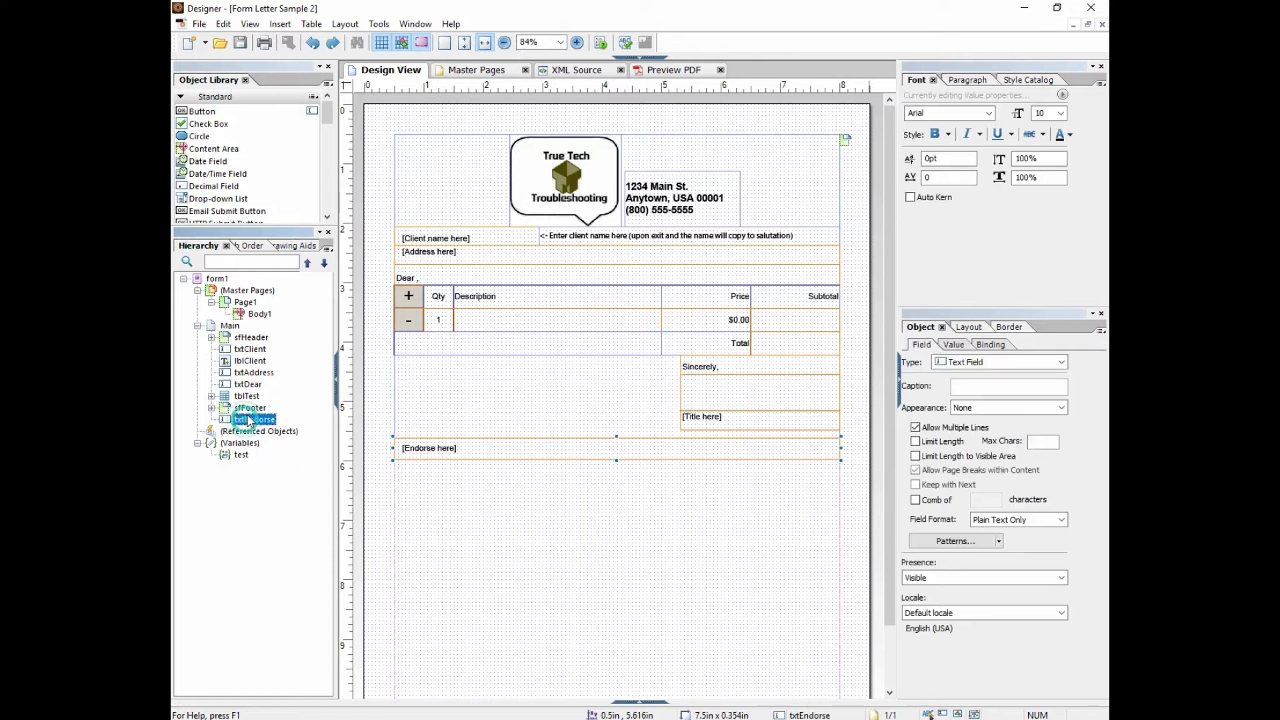
left_click(250, 339)
left_click(255, 420)
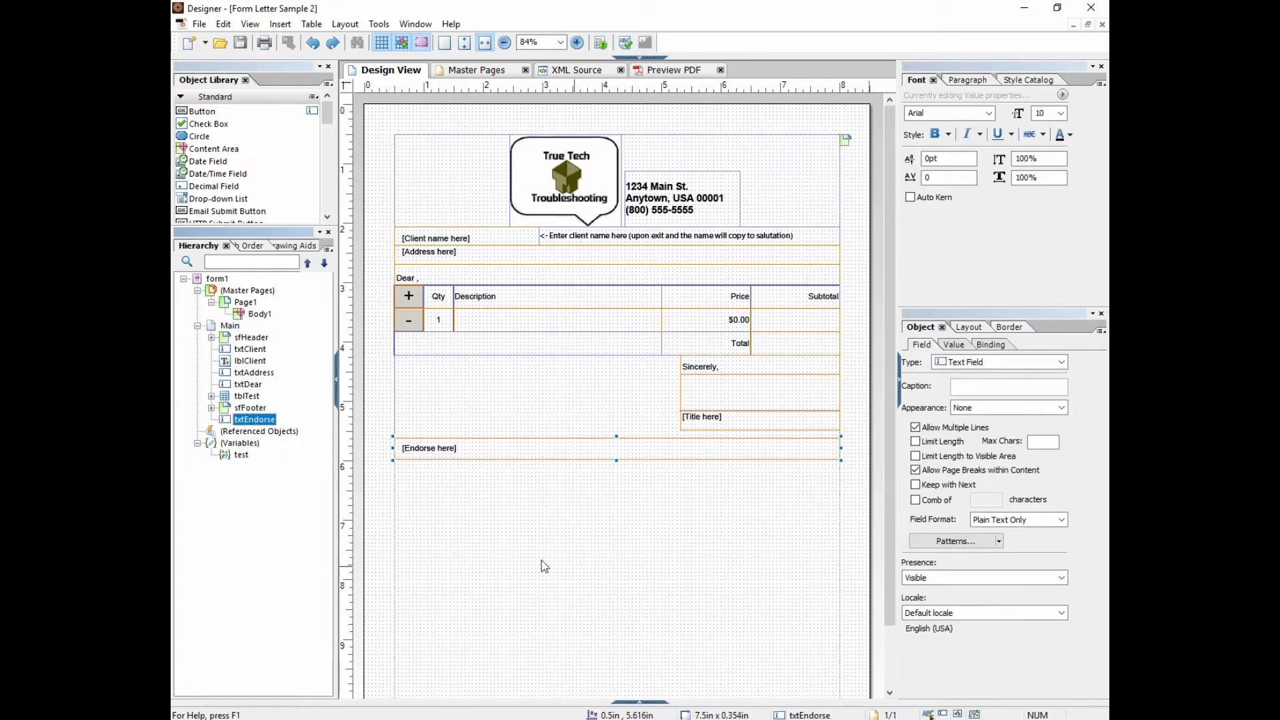
Step: Add a new page after the Main subform and name it Page2
right_click(220, 325)
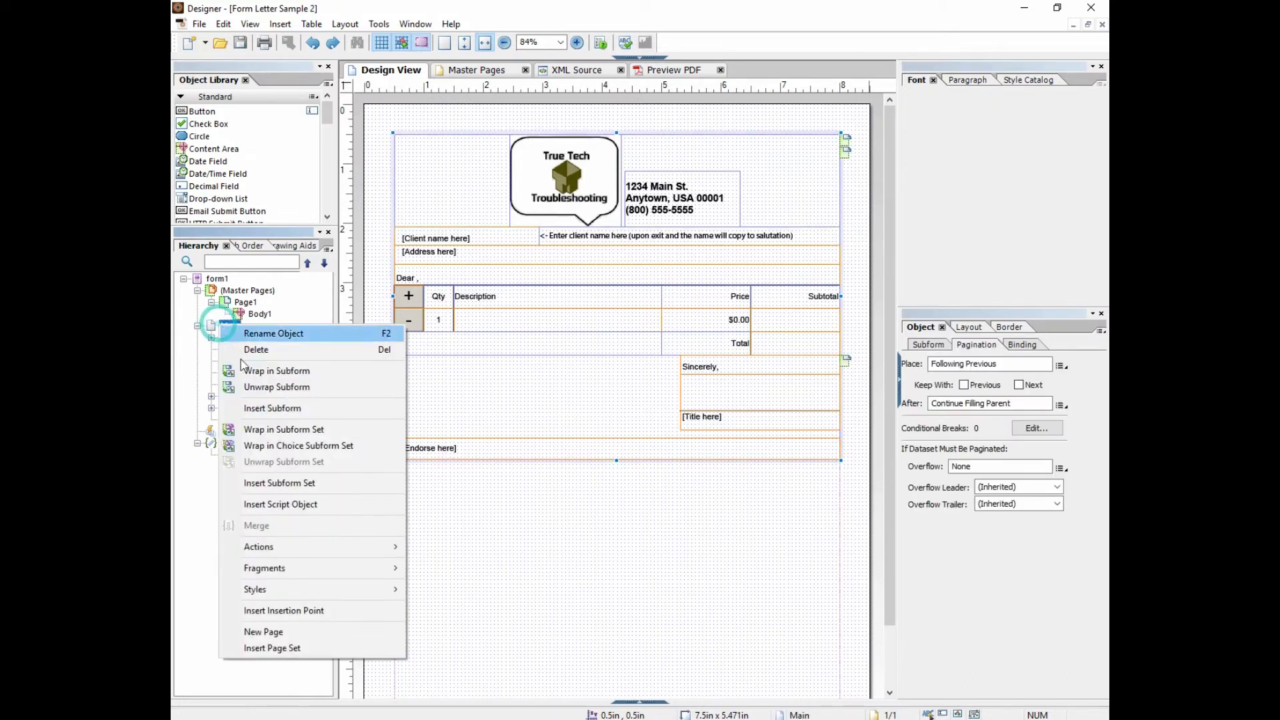
left_click(289, 633)
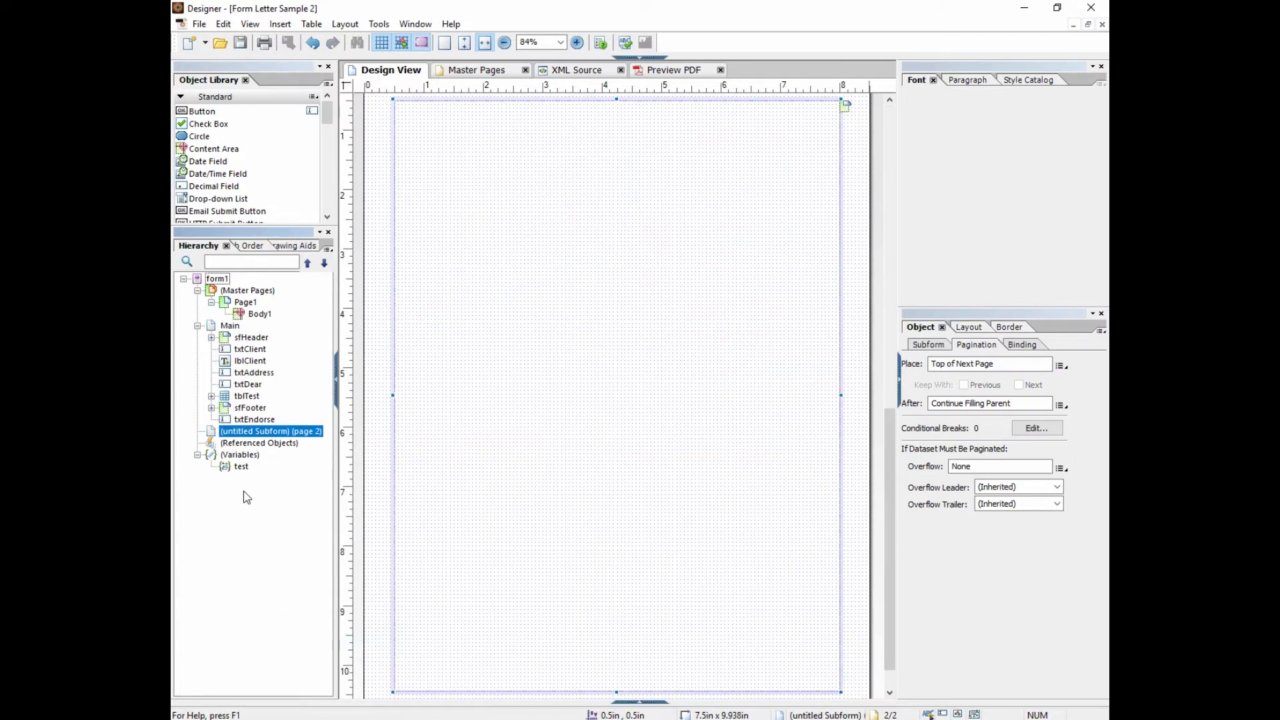
left_click(244, 434)
type("Page2")
key("Return")
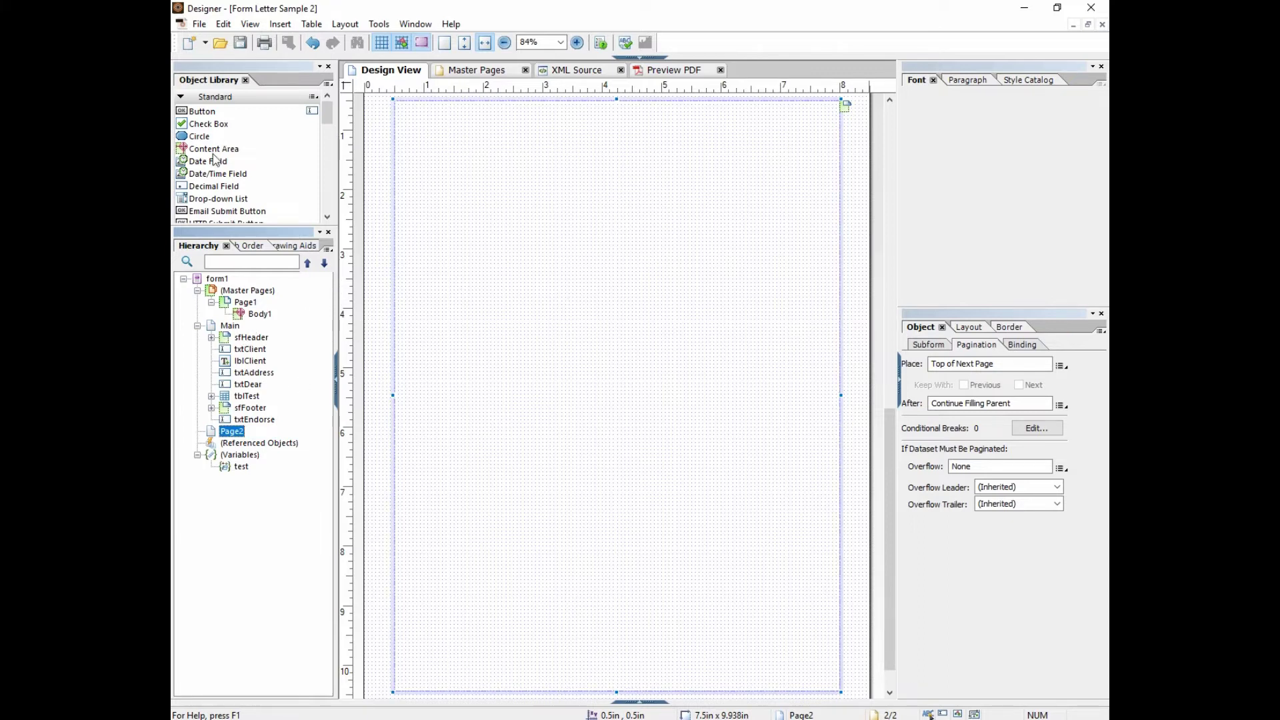
Step: Place the TTT Header near the top of Page2 and the TTT Footer about halfway down it
left_click_drag(327, 114, 327, 151)
left_click_drag(206, 214, 514, 177)
left_click_drag(205, 201, 504, 388)
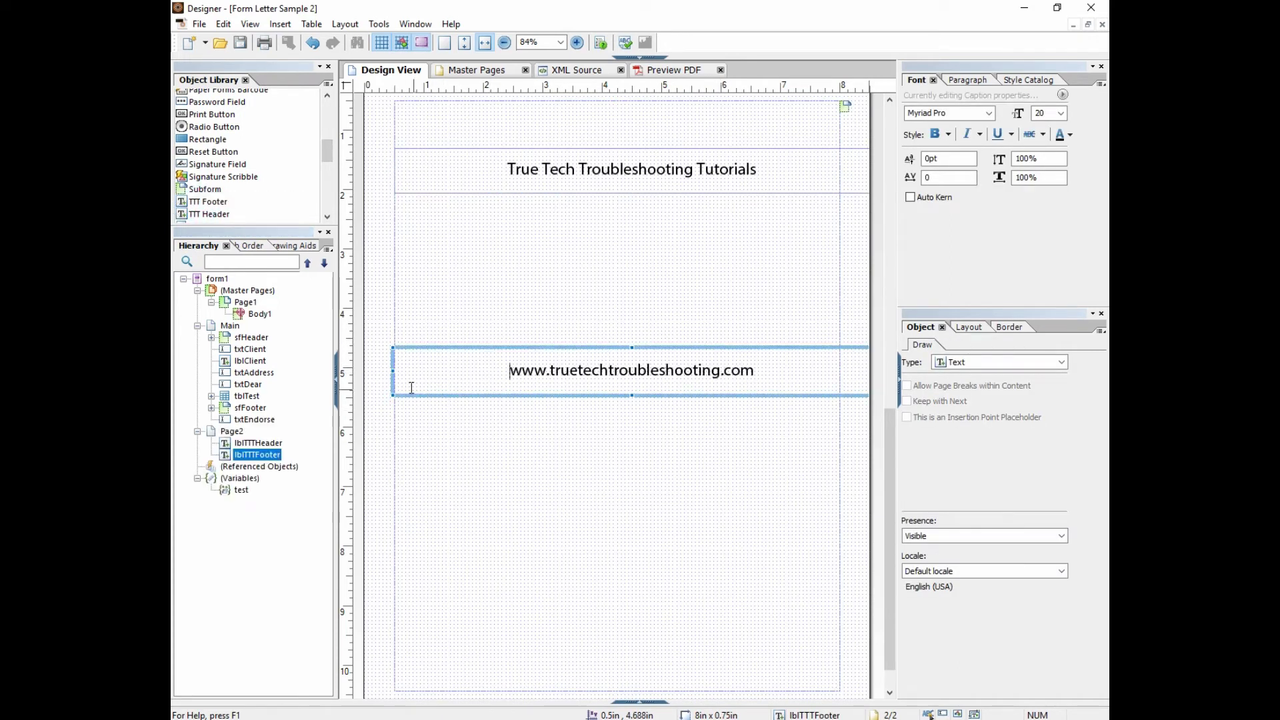
Step: Reposition the footer text to 0.5 in, 4.75 in, narrow it to about 7.44 in, and select the Page2 subform
left_click_drag(392, 371, 459, 373)
left_click_drag(840, 375, 832, 377)
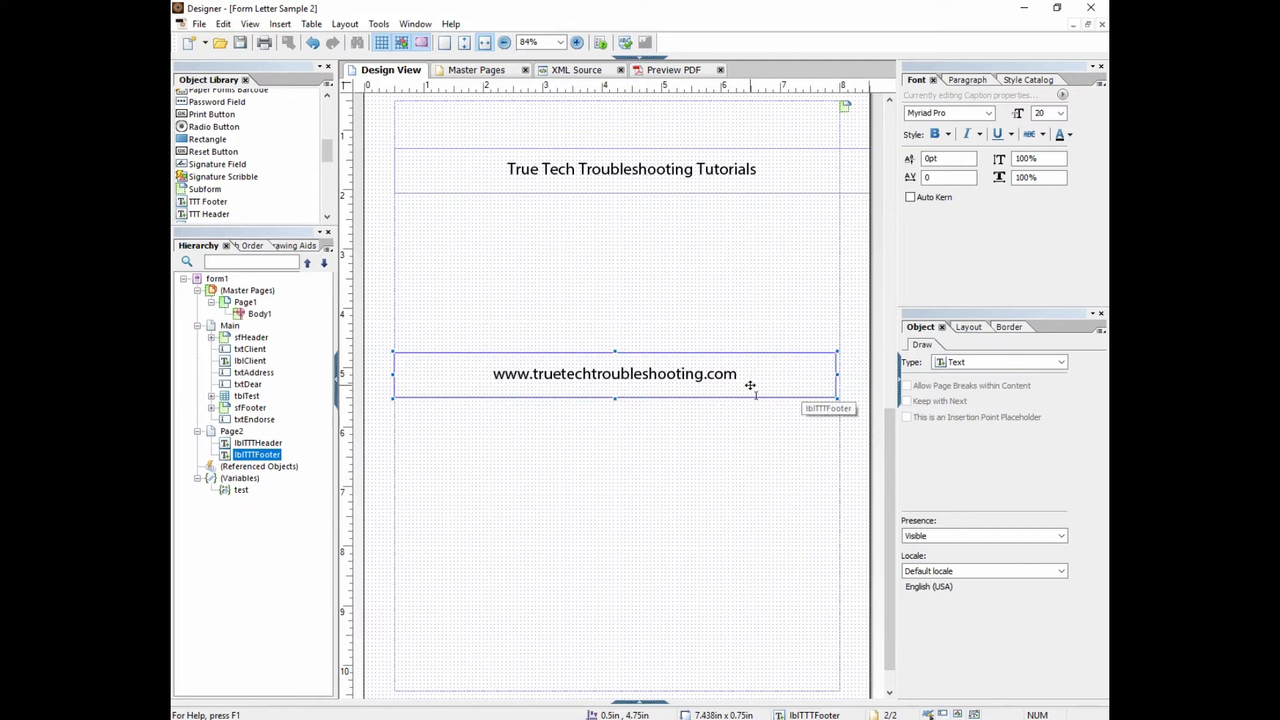
left_click(230, 432)
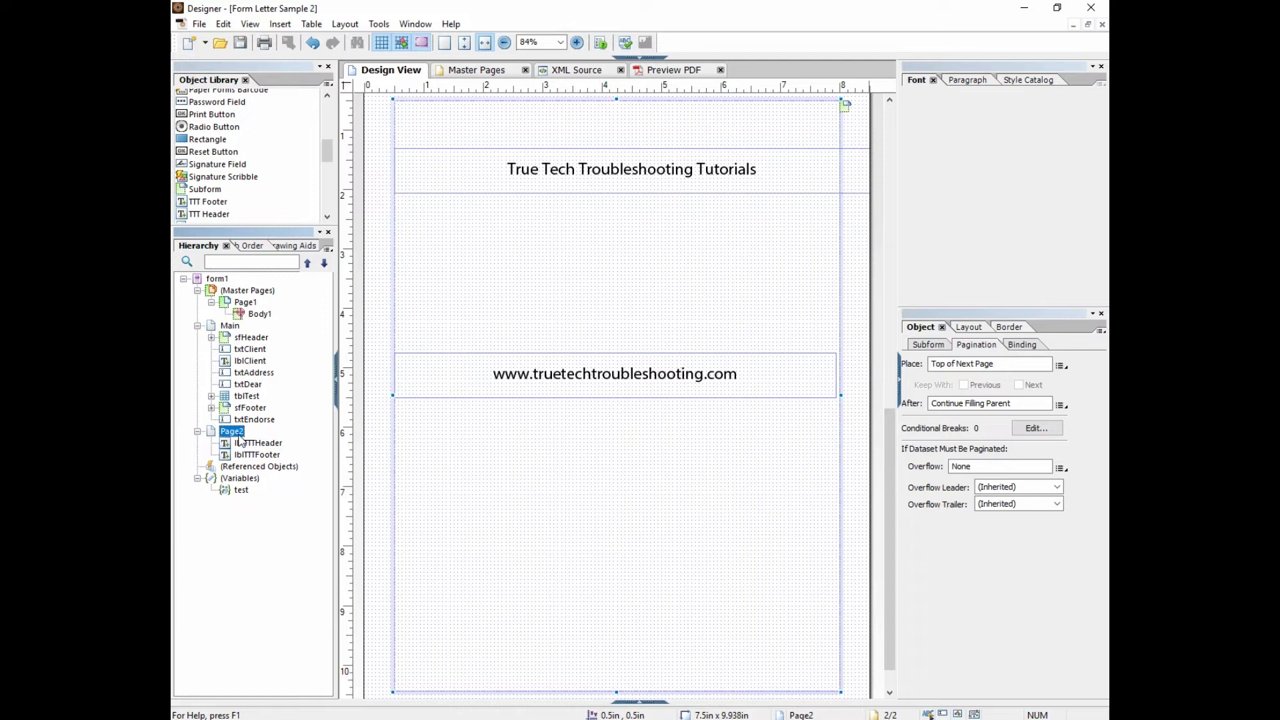
Step: Move the header text on Page2 to 0.5 in, 1.375 in and narrow it to 7.125 in
left_click(889, 416)
left_click_drag(889, 374, 887, 160)
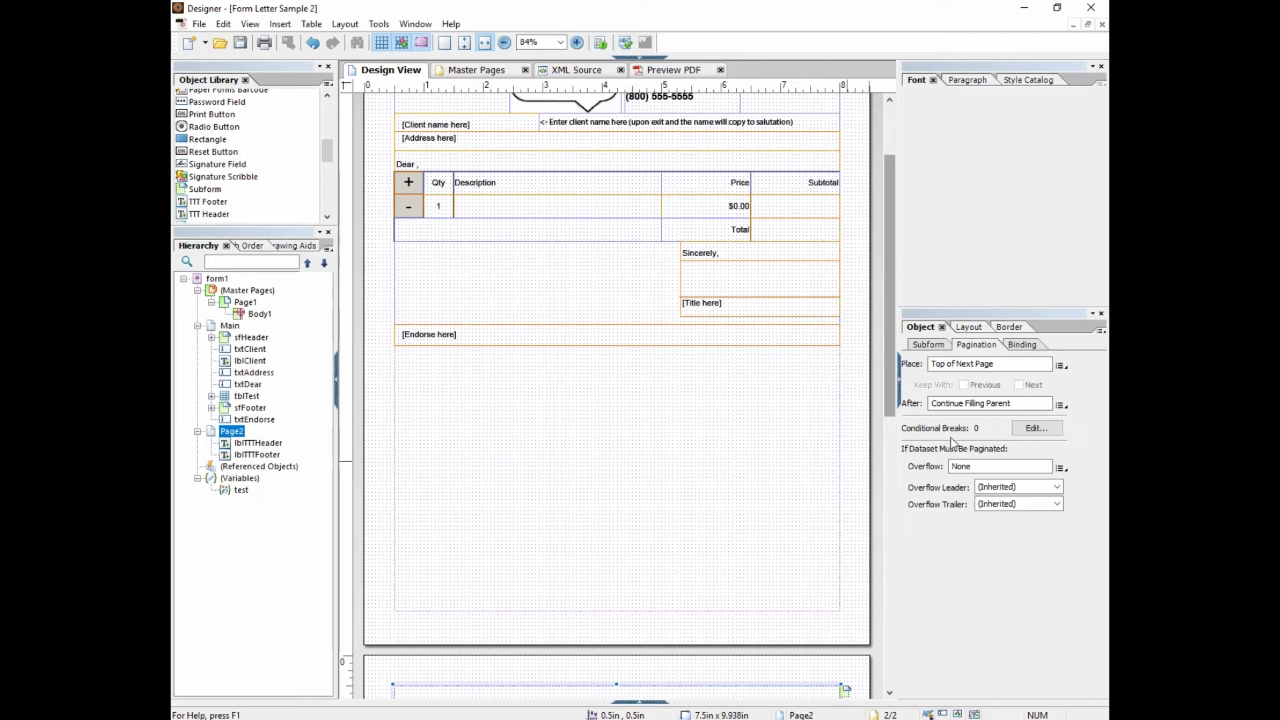
scroll(851, 468, "down", 5)
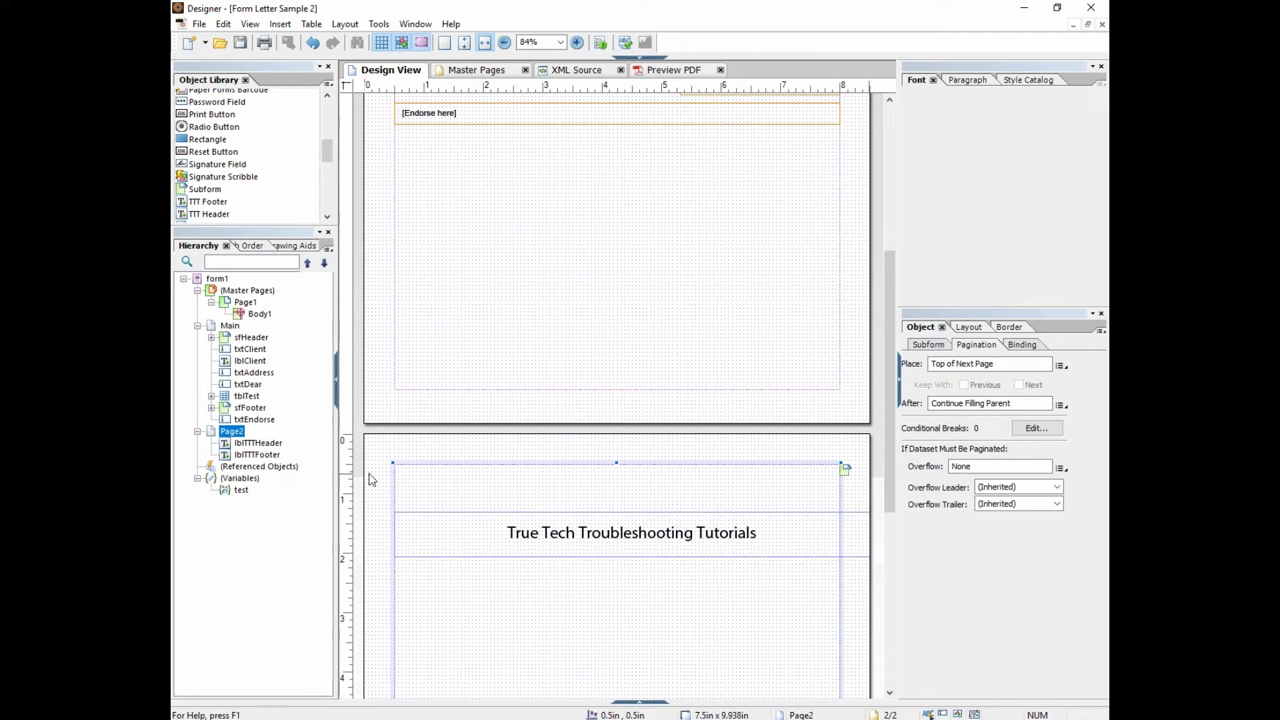
left_click(785, 544)
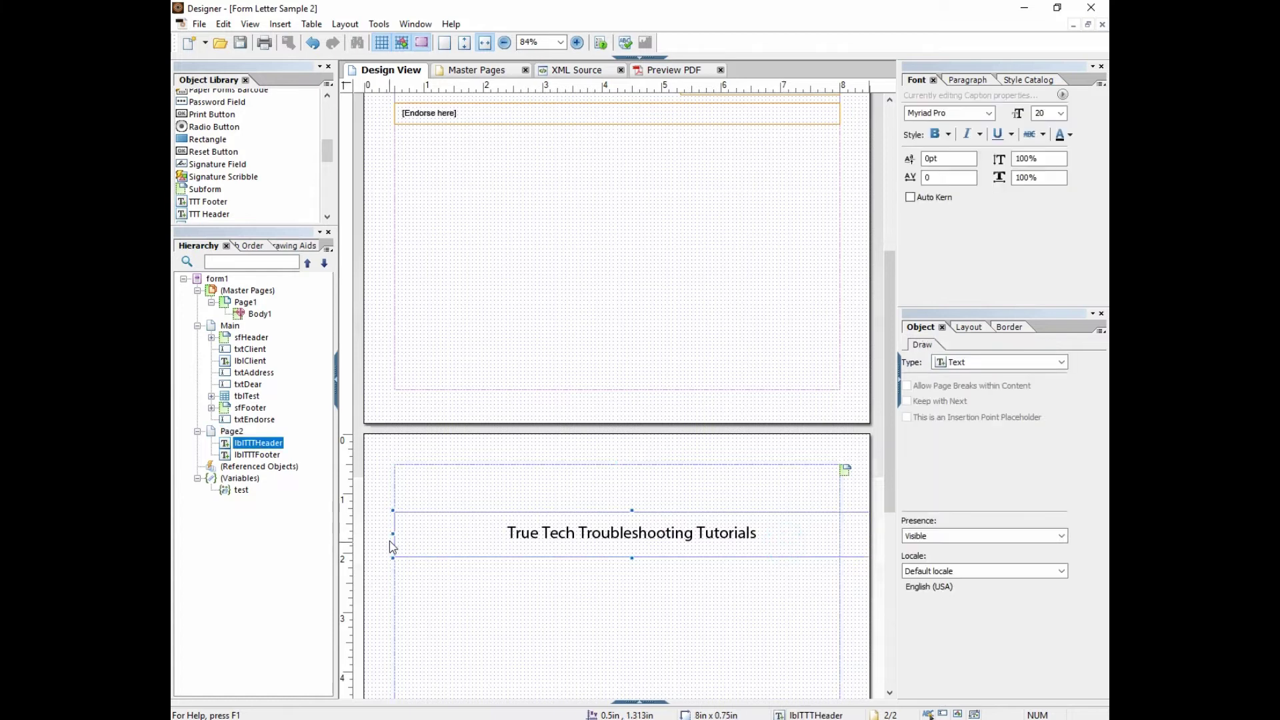
left_click_drag(396, 533, 447, 534)
left_click_drag(563, 534, 512, 538)
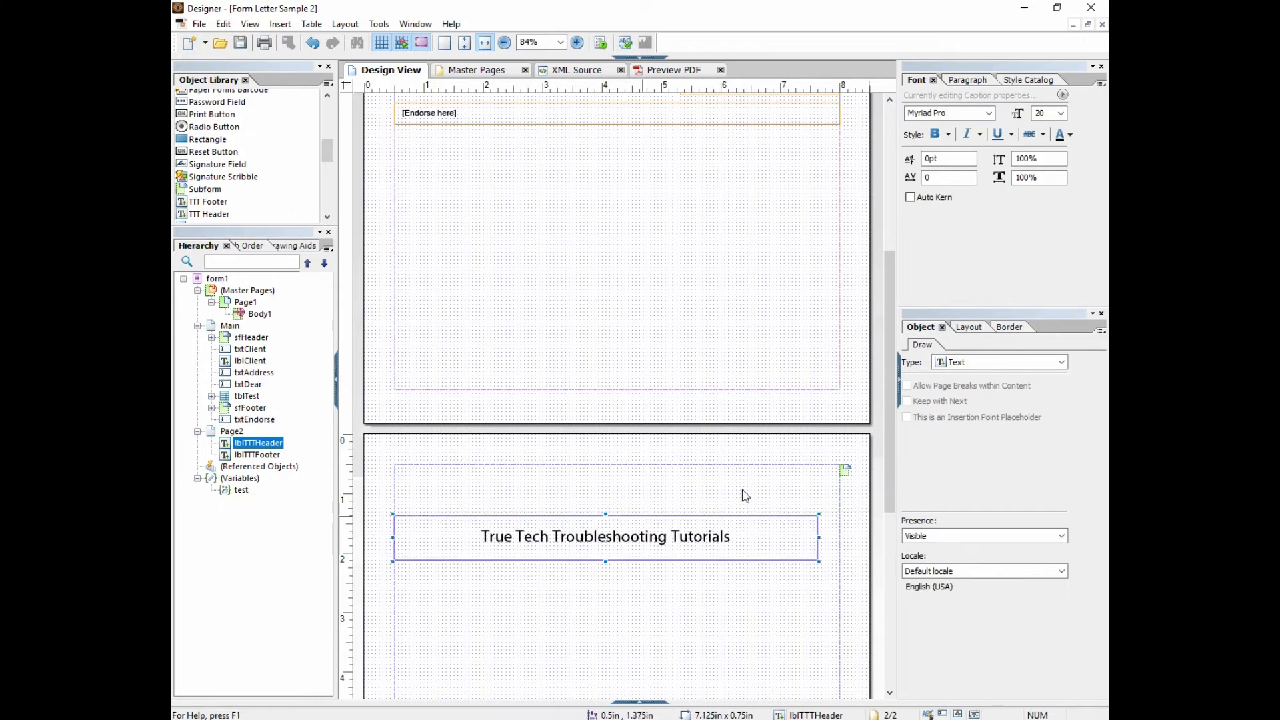
Step: Copy the tblTest table from Main onto Page2, and reposition the header to 0.5 in, 0.5 in with a 7.5 in width
scroll(881, 318, "up", 4)
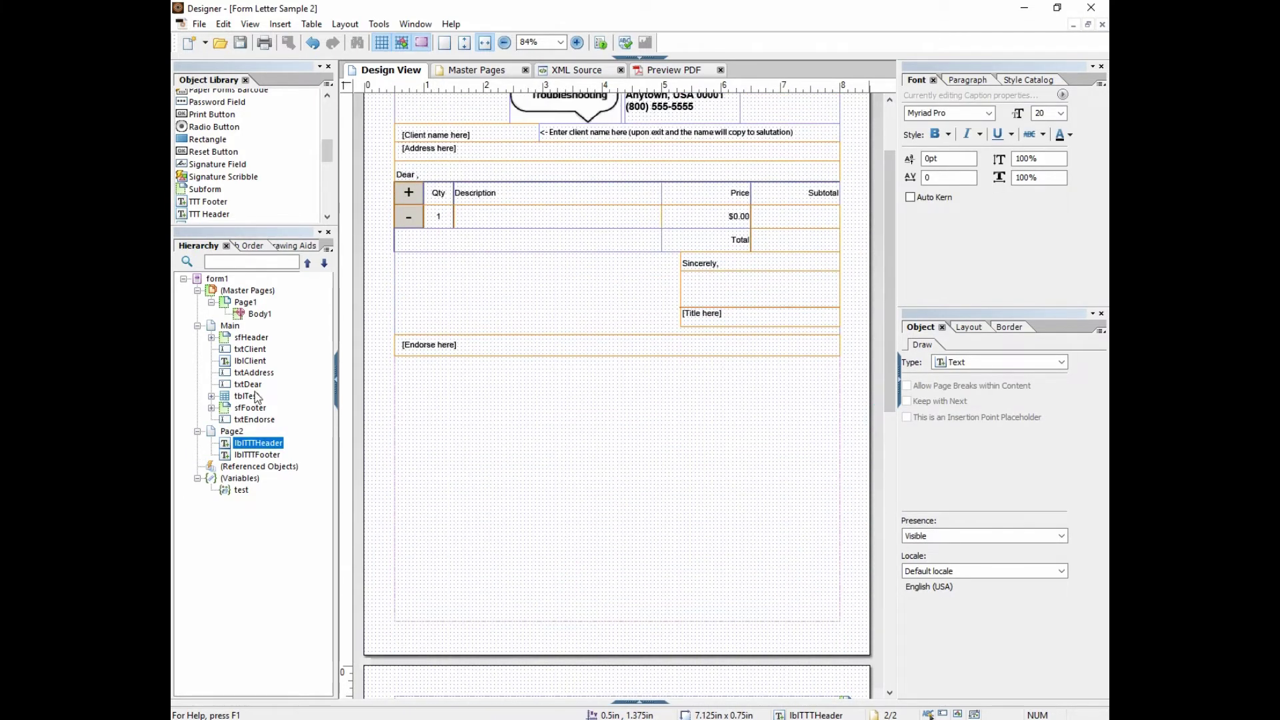
left_click(247, 396)
key("ctrl+x")
left_click(444, 644)
key("ctrl+v")
left_click_drag(445, 596, 448, 544)
left_click_drag(816, 548, 840, 545)
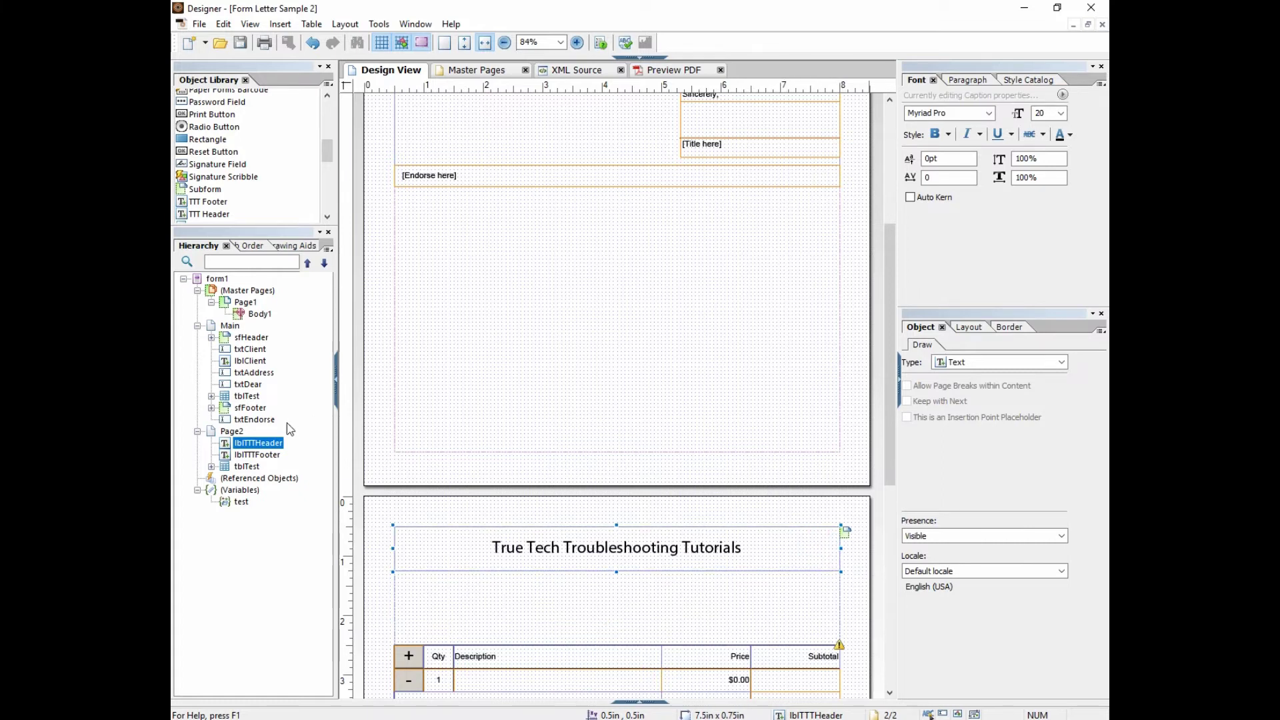
Step: Set the Page2 subform's content to Flowed, and move tblTest between lblTTTHeader and lblTTTFooter
left_click(232, 432)
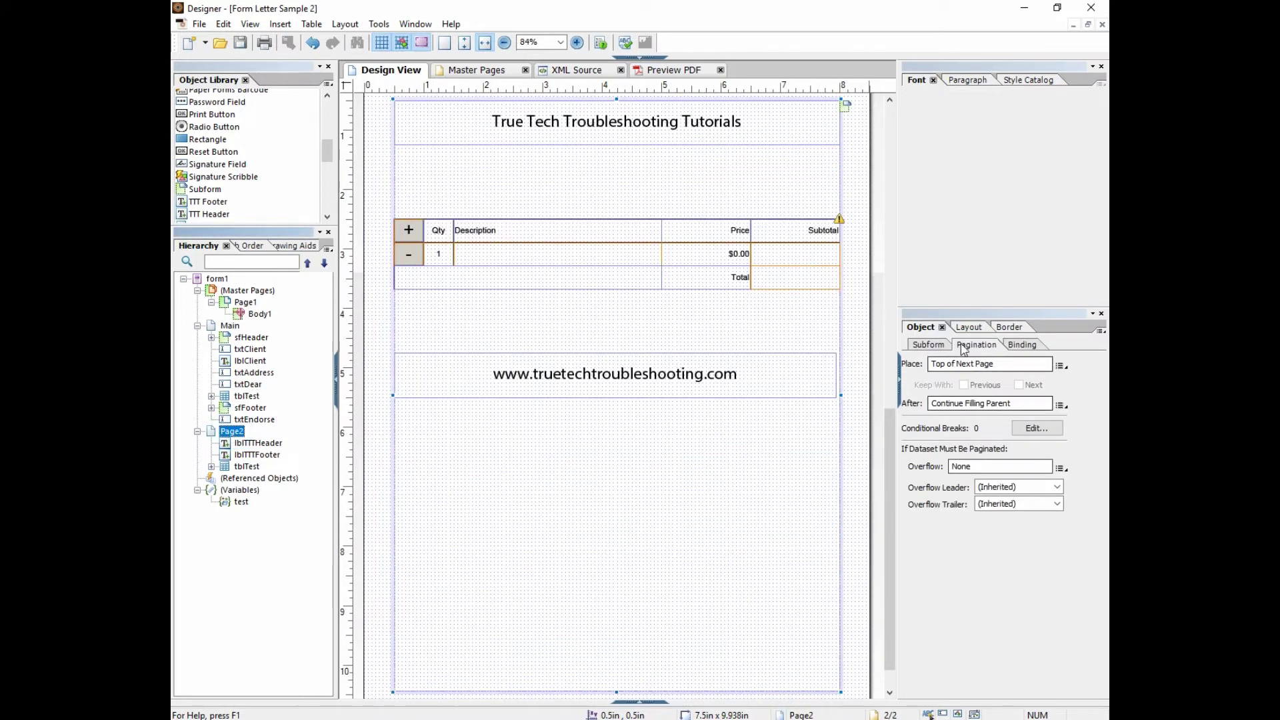
left_click(937, 344)
left_click(1052, 362)
left_click(1012, 382)
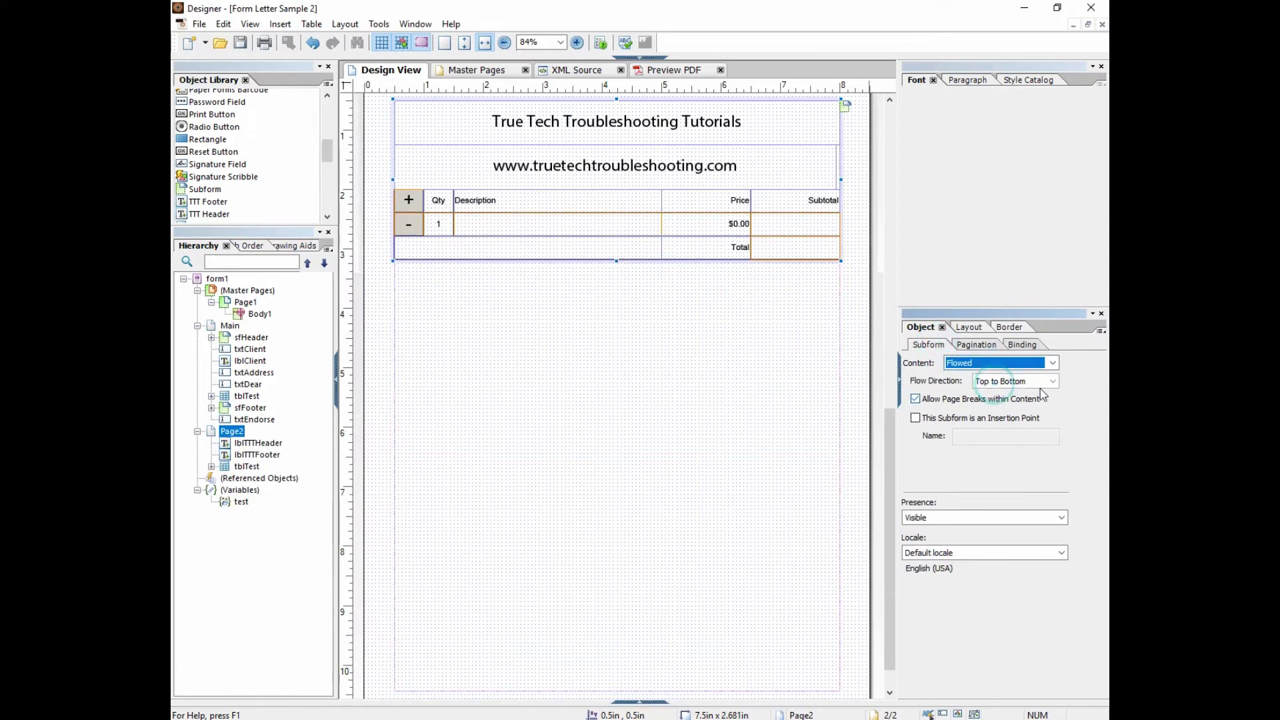
left_click_drag(244, 467, 246, 450)
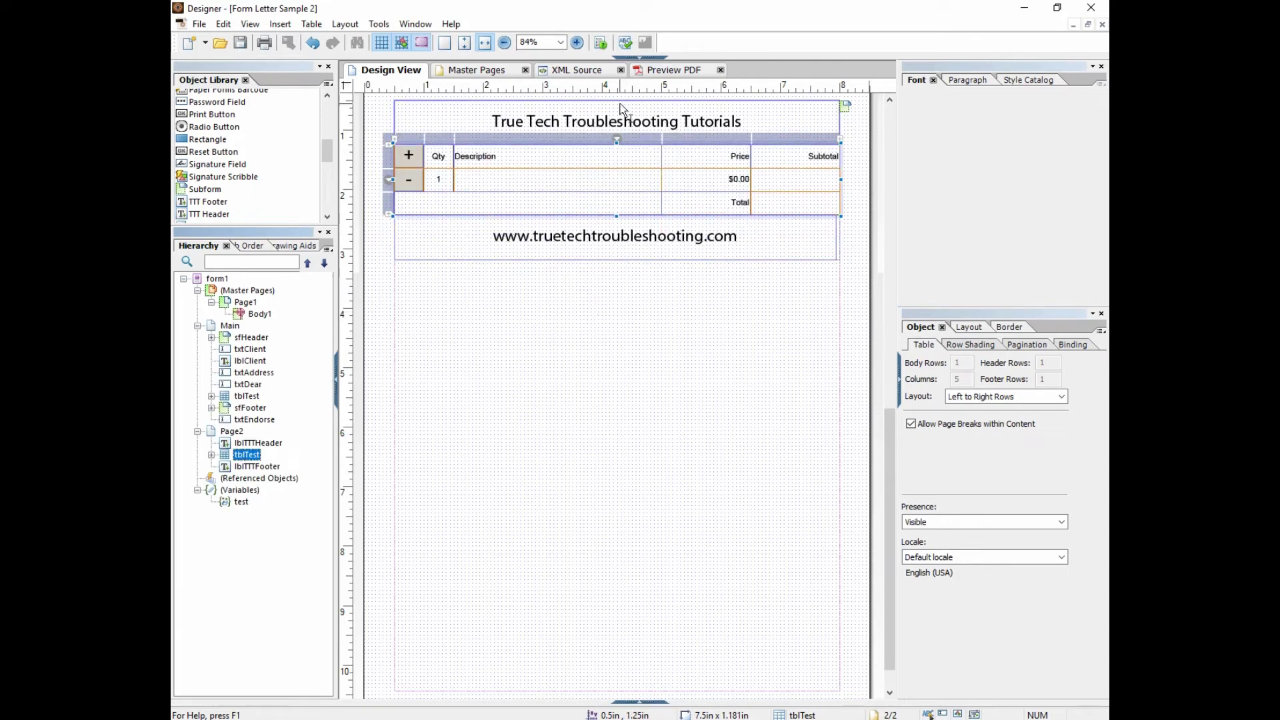
Step: Save the form, open Form Letter Sample 2.pdf in Acrobat, and show its page thumbnails
left_click(241, 45)
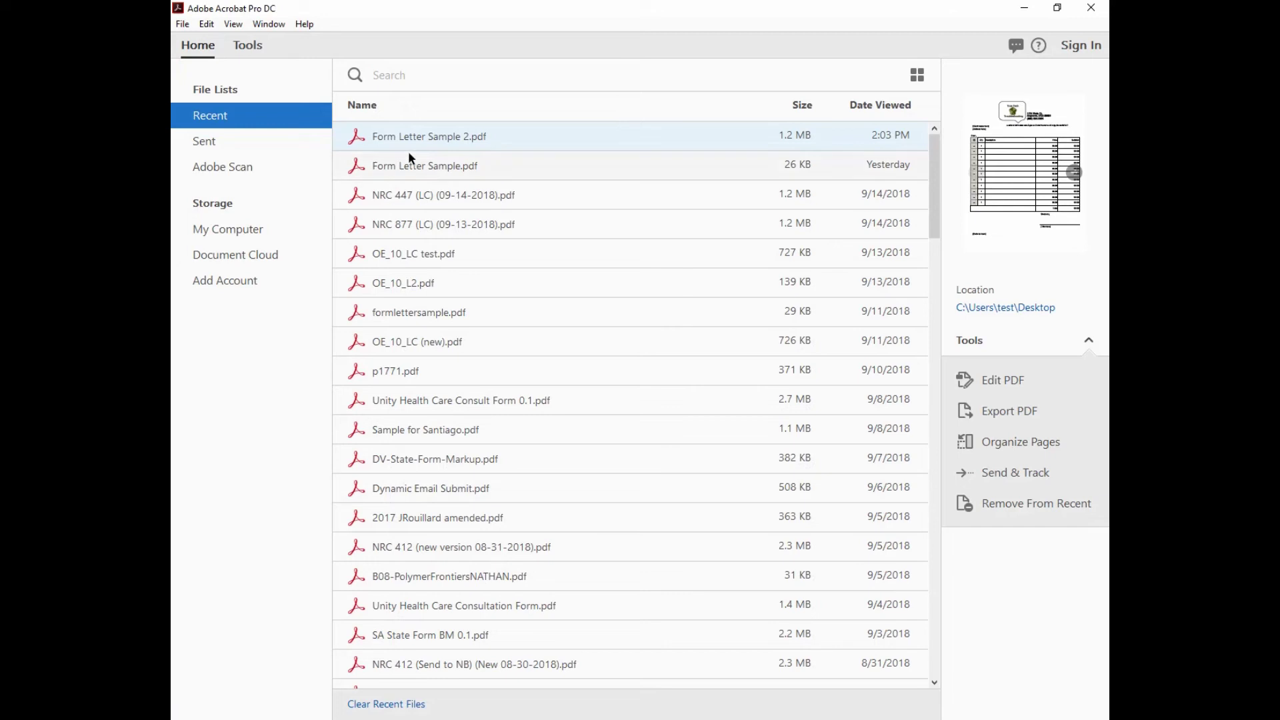
double_click(408, 144)
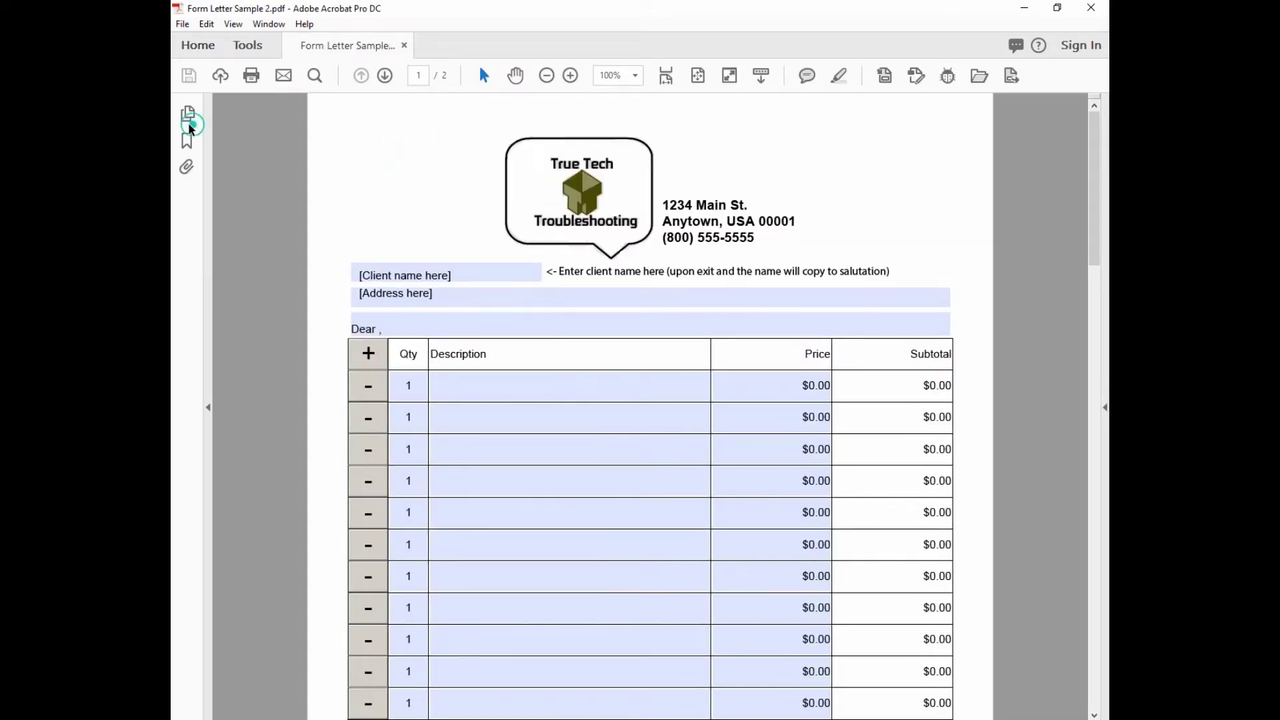
left_click(190, 125)
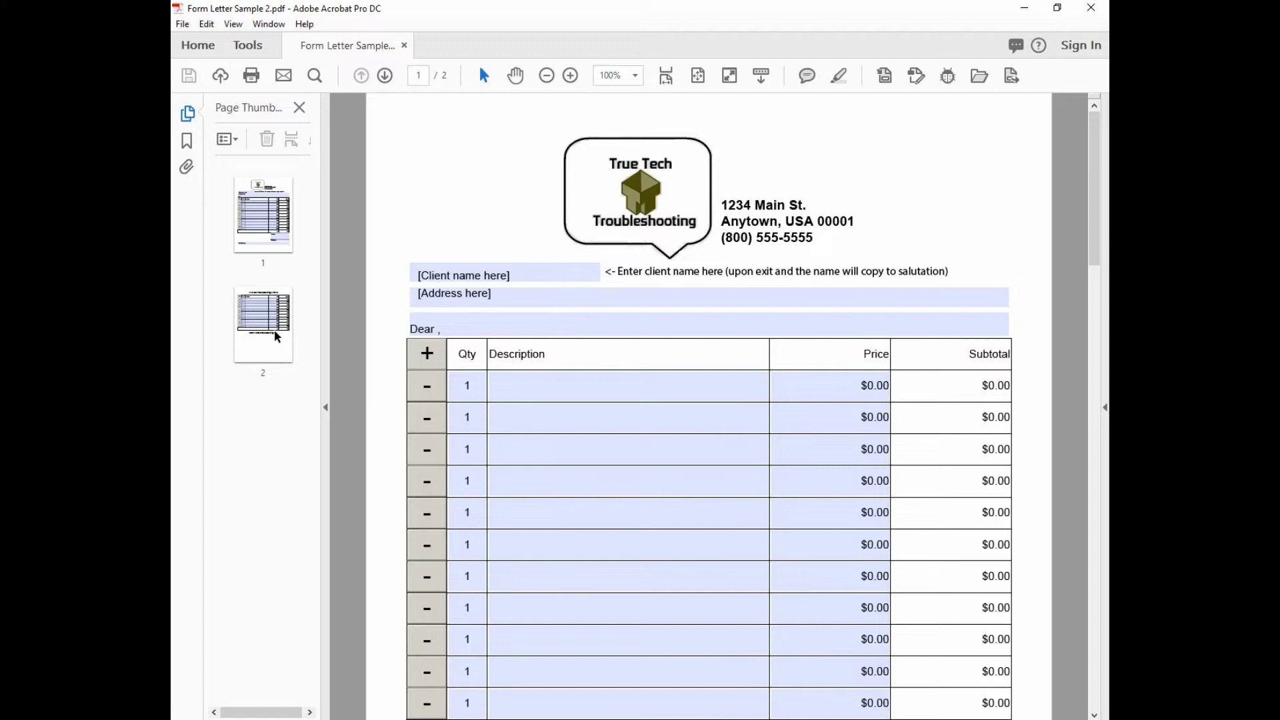
Step: Compare the PDF's first and second pages by switching between them
left_click(270, 335)
left_click(267, 207)
left_click(288, 356)
left_click(271, 248)
left_click(275, 341)
left_click(262, 212)
left_click(280, 317)
left_click(264, 213)
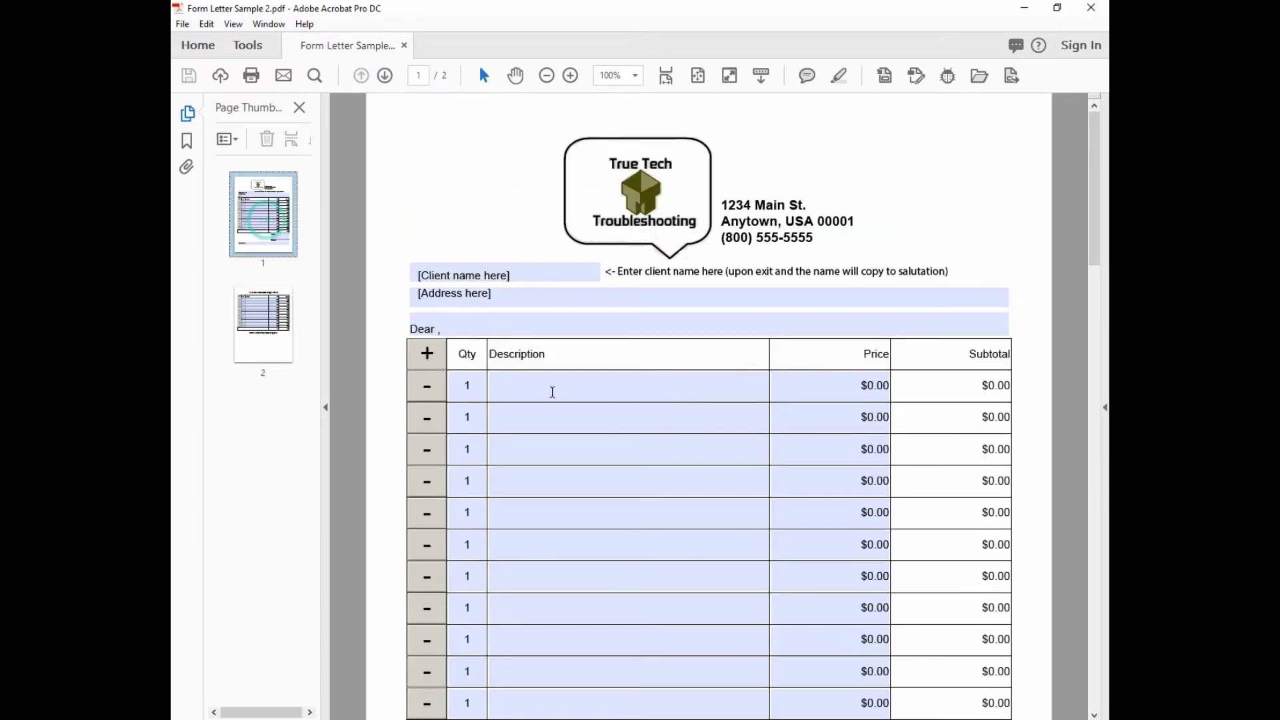
Step: Add a row to the first page's table and check how the content spreads across pages 2 and 3
left_click(427, 355)
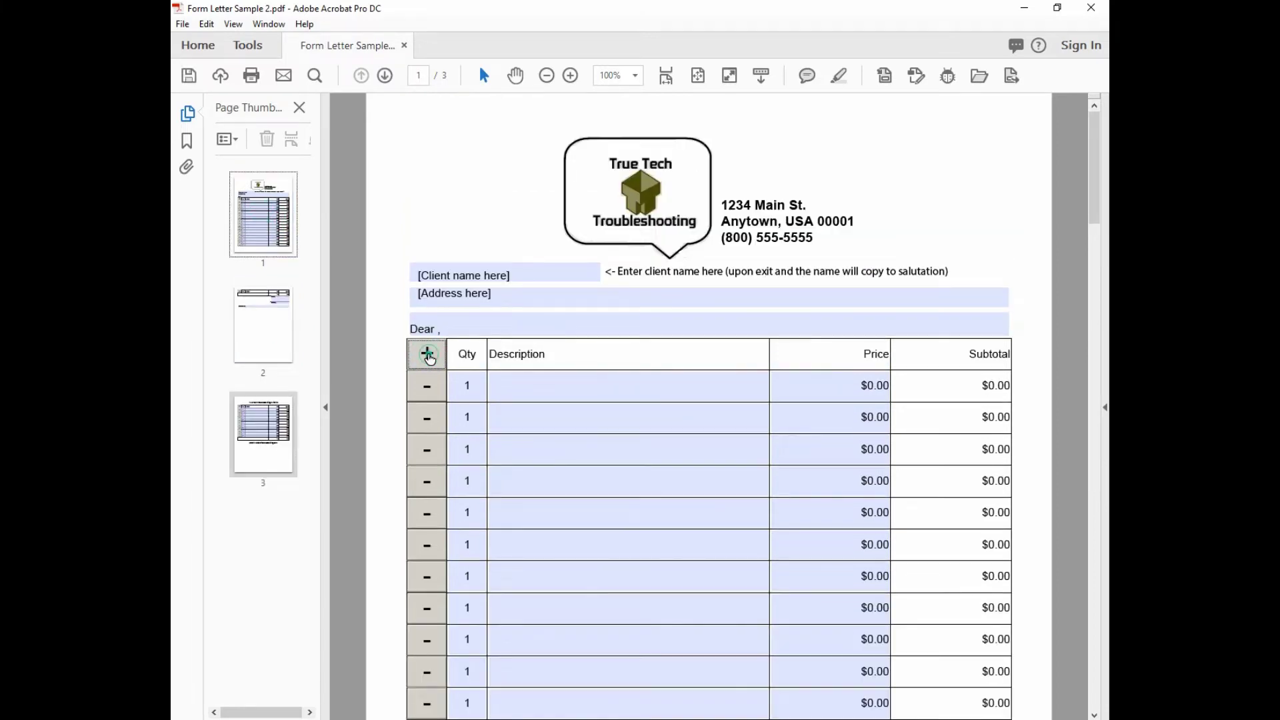
left_click(268, 408)
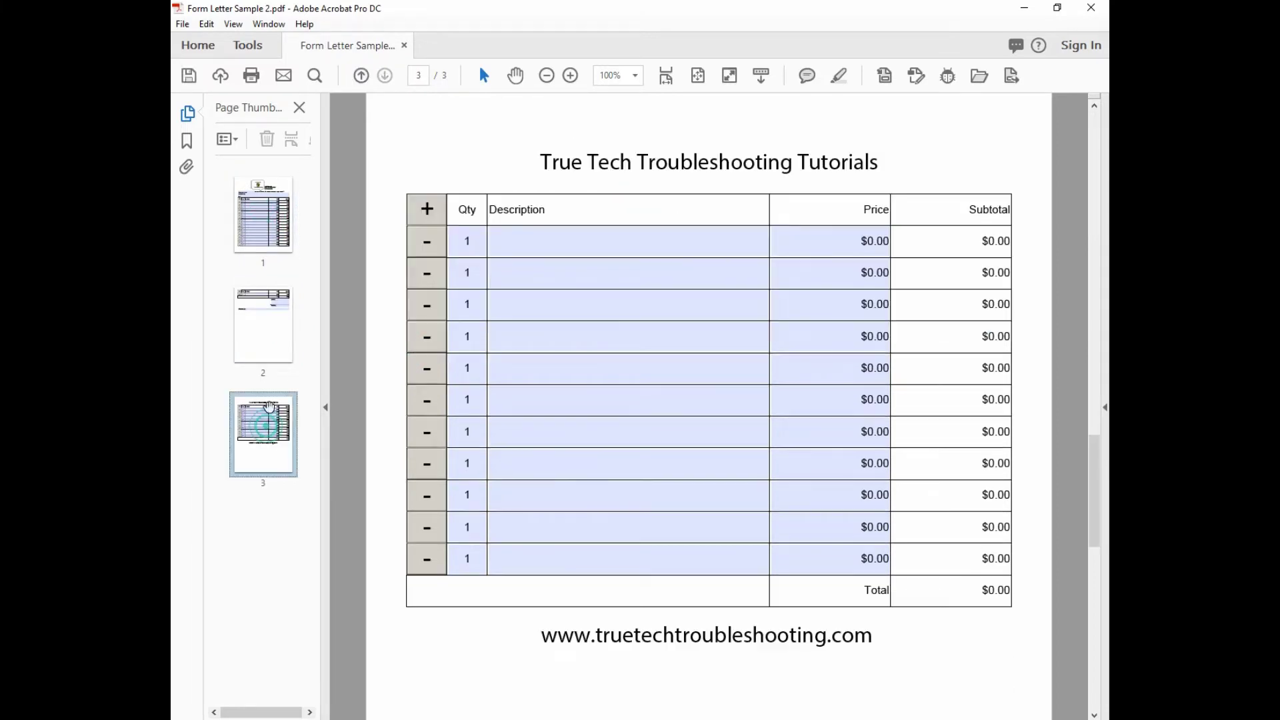
left_click(265, 343)
left_click_drag(1092, 298, 1094, 331)
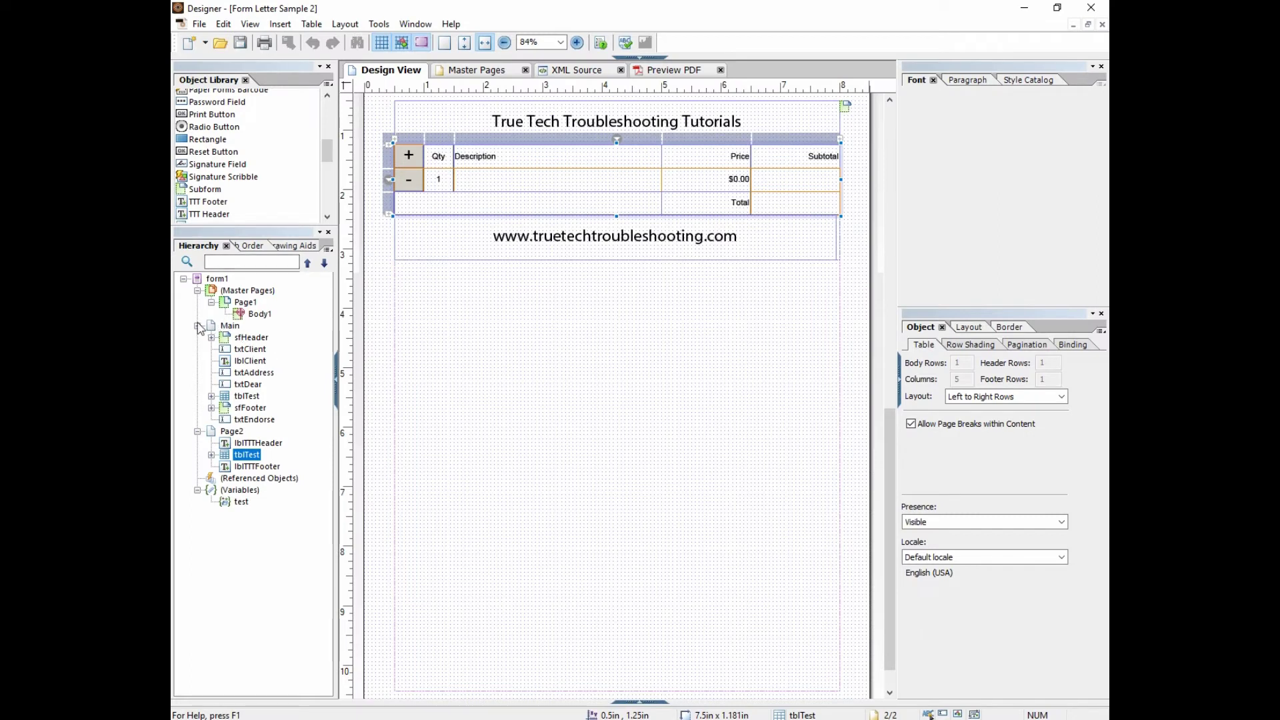
Step: Switch to Designer to compare the Main and Page2 subforms, and return to Acrobat to view page 3
left_click(197, 327)
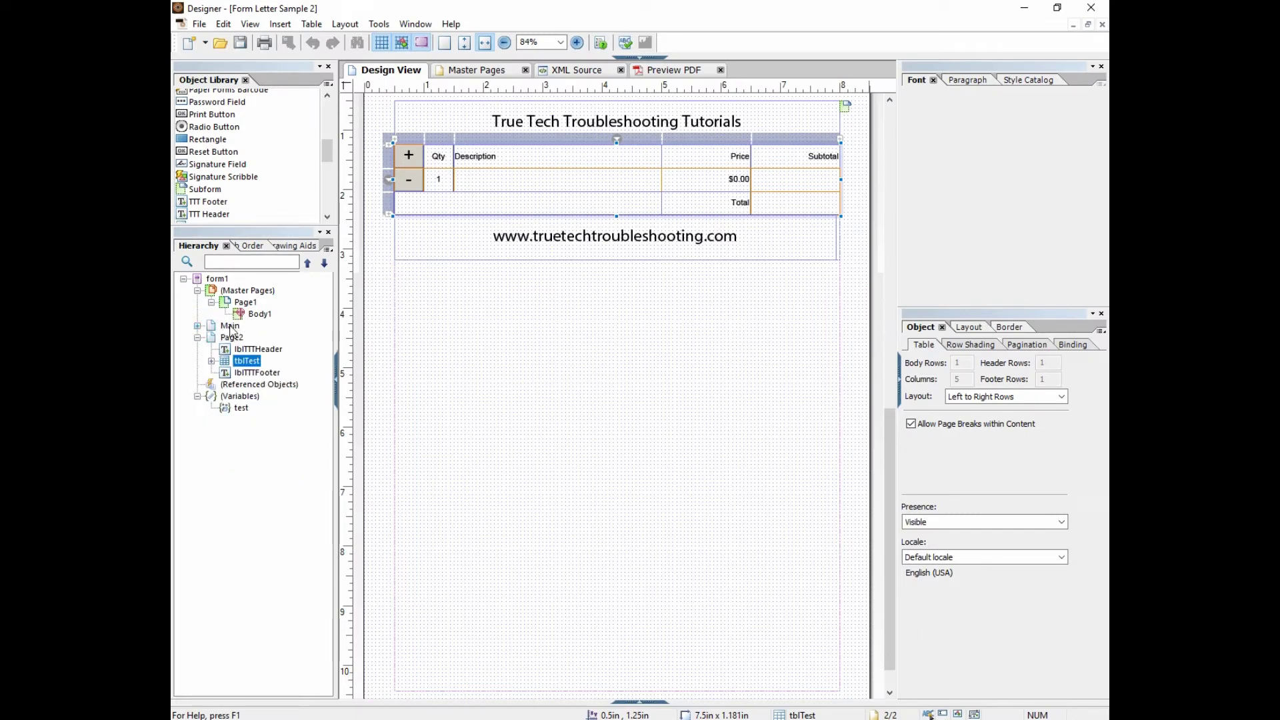
left_click(232, 338)
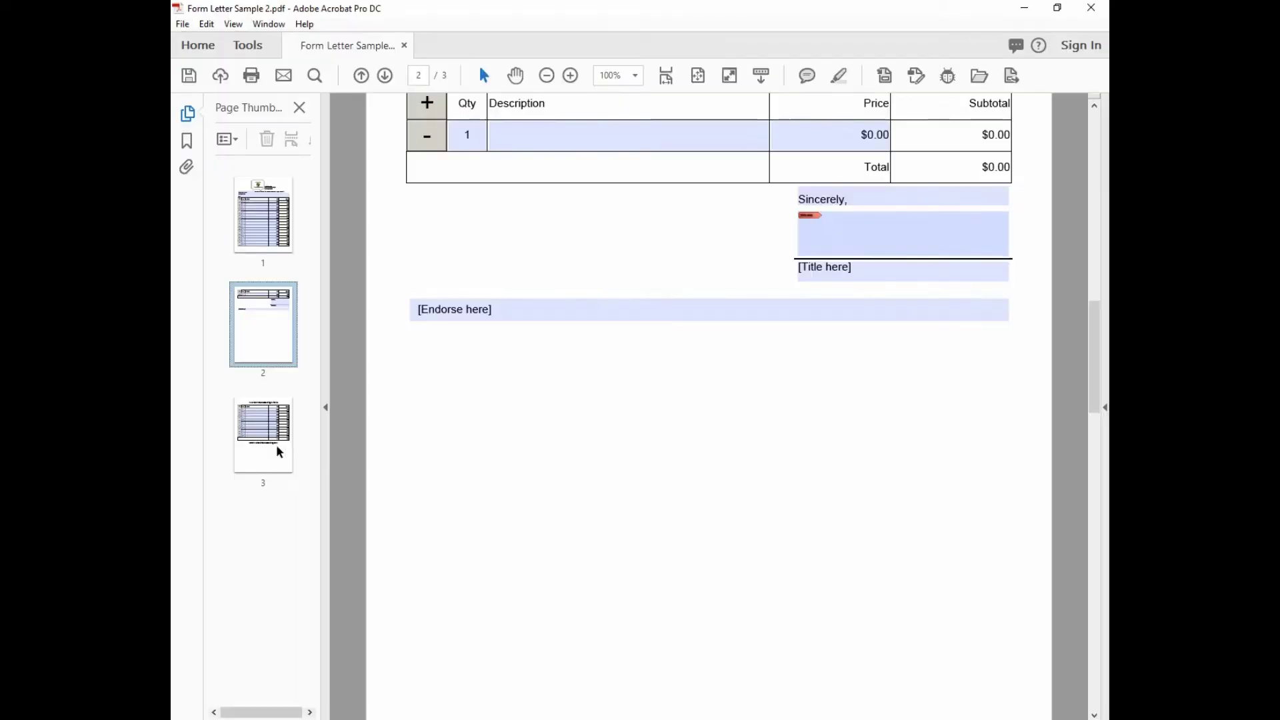
left_click(276, 445)
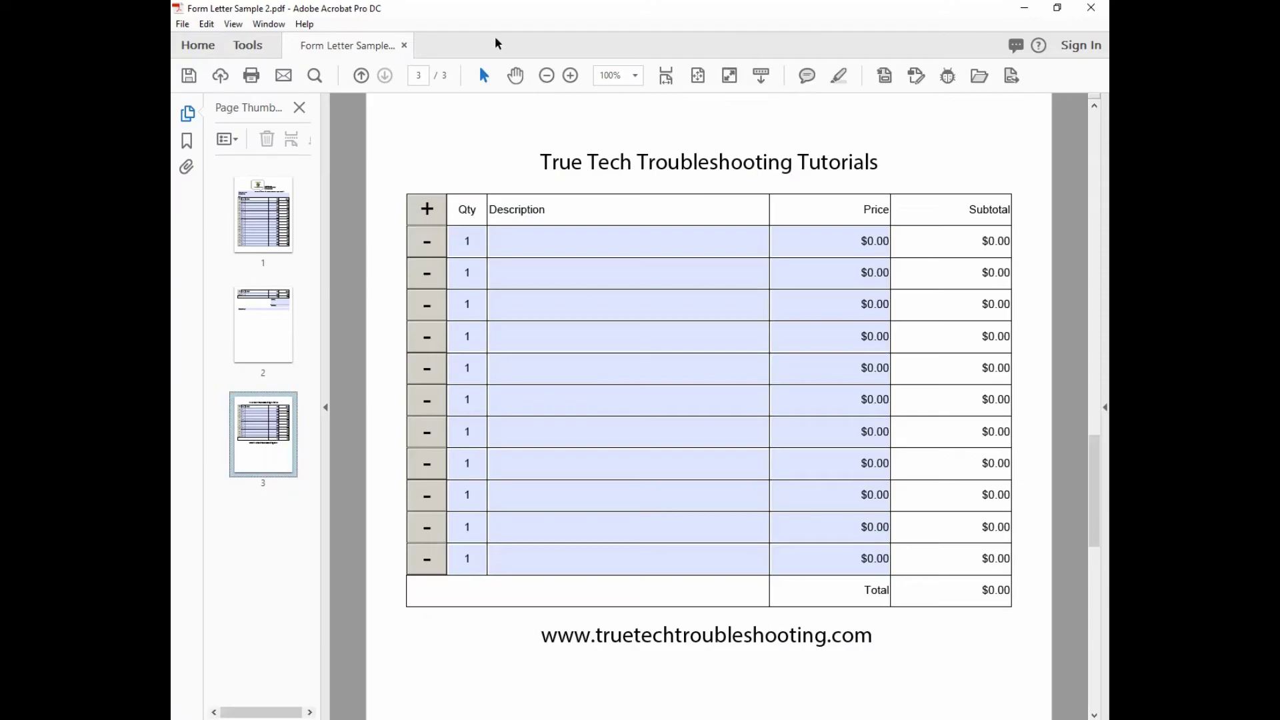
Step: Close the PDF without saving, return to Designer, and expand and select the Main subform
left_click(404, 45)
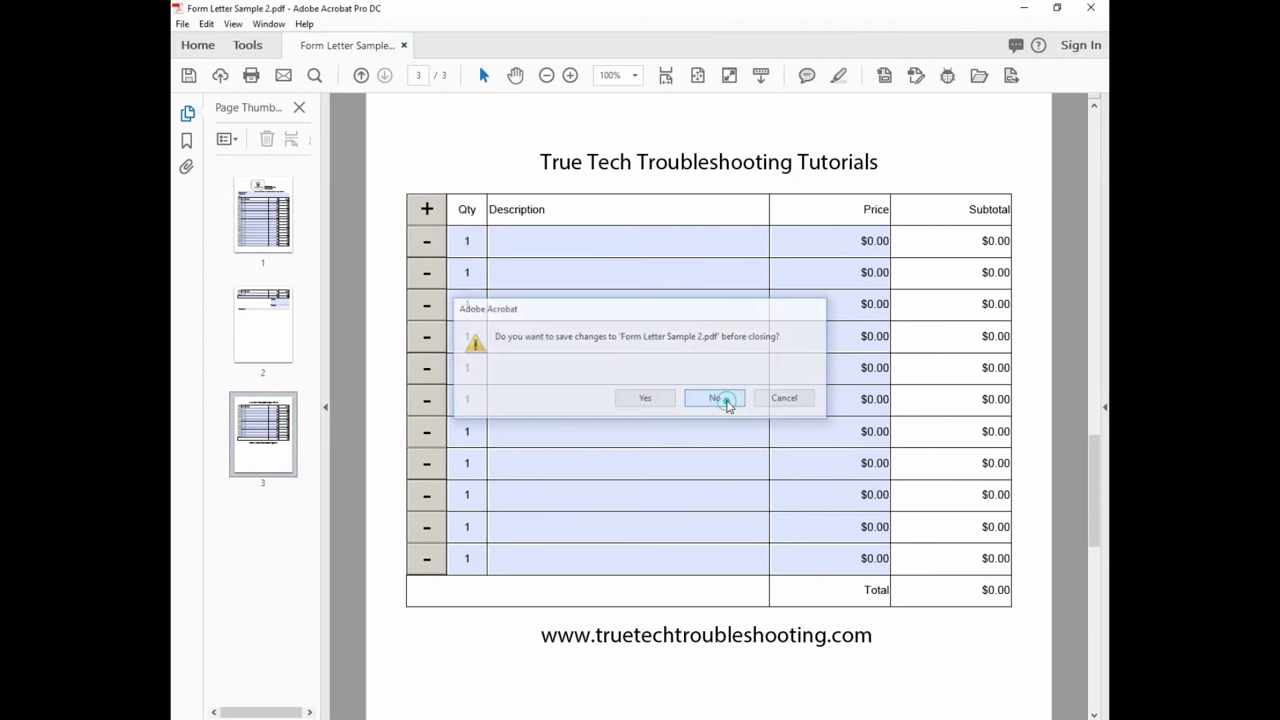
left_click(725, 398)
left_click(1027, 8)
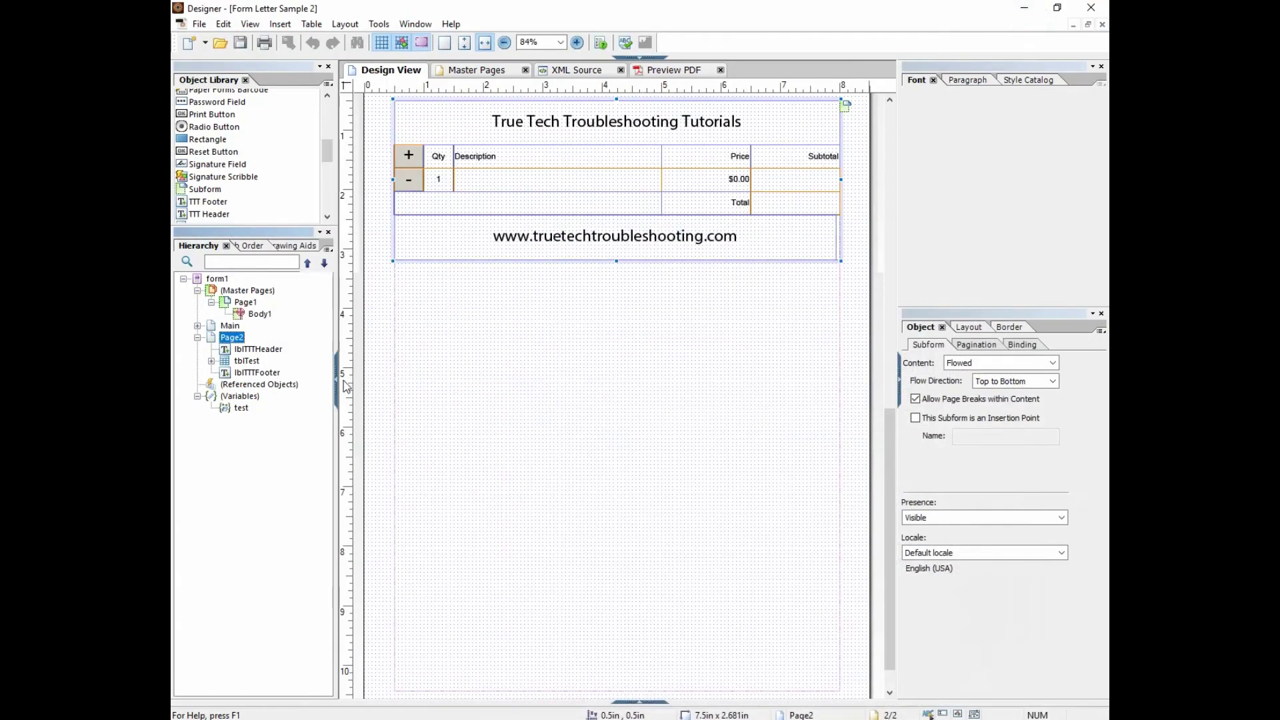
left_click(198, 326)
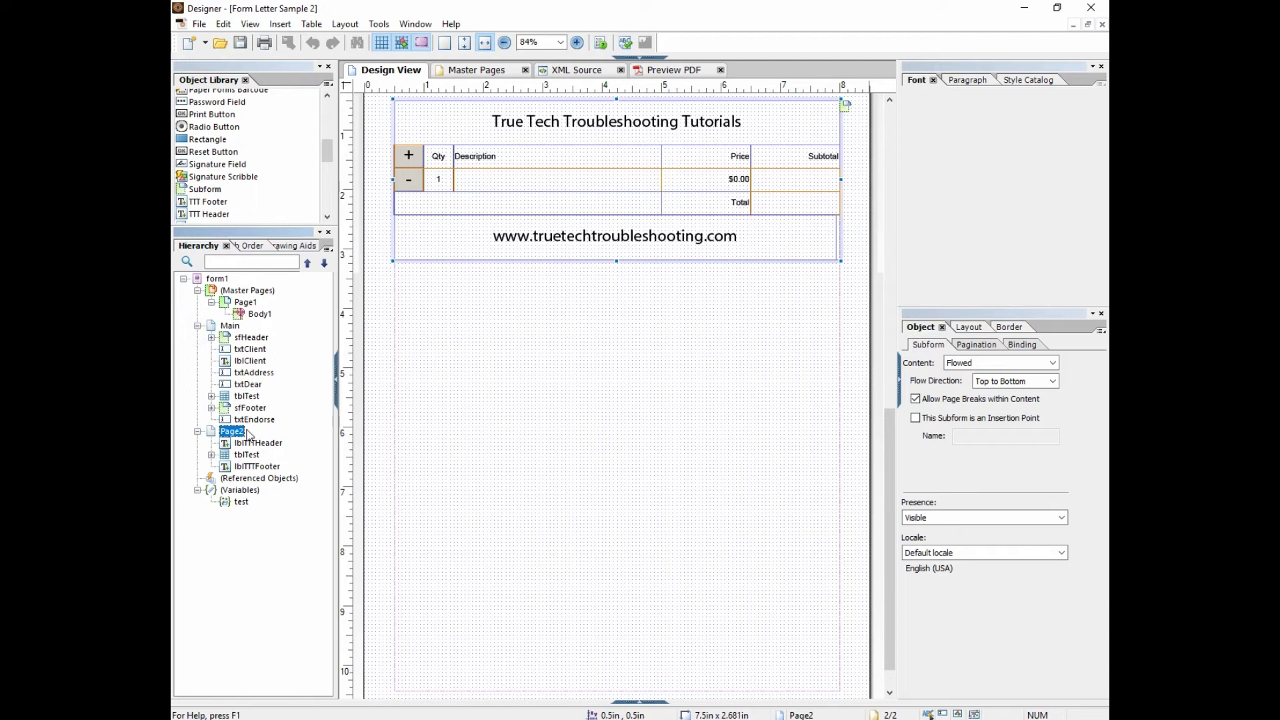
left_click(229, 326)
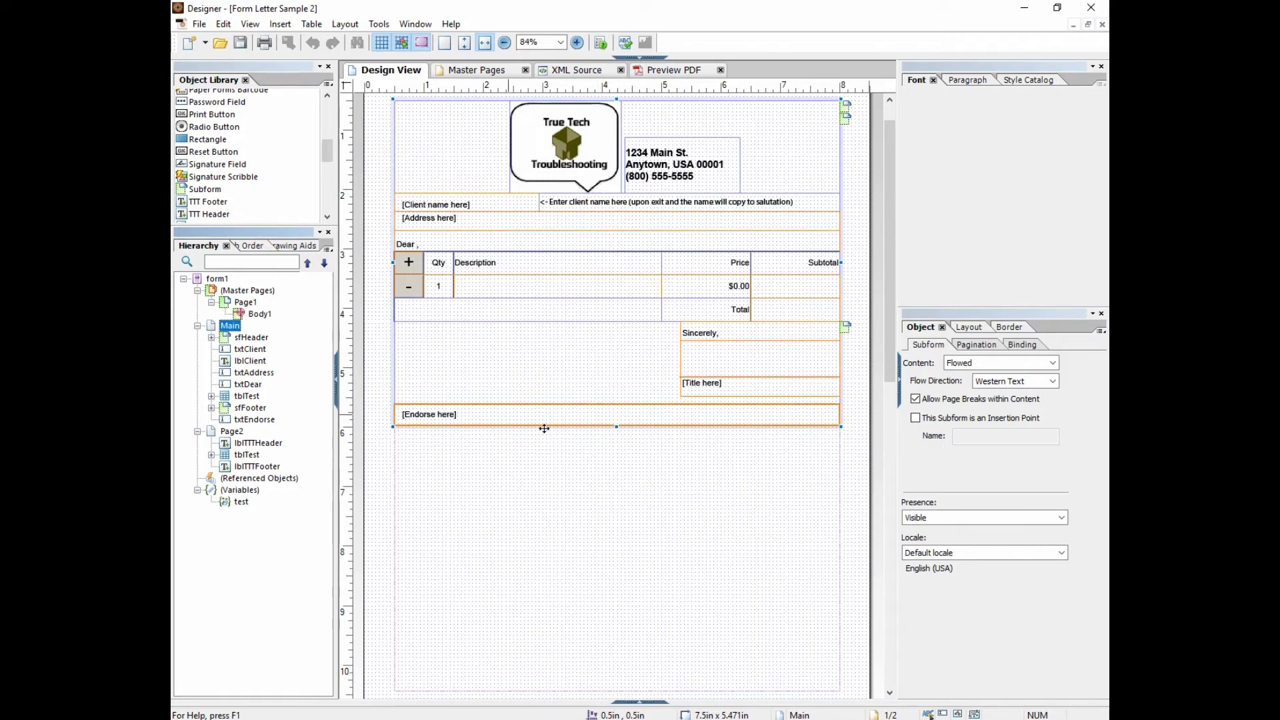
Step: Add twelve blank body rows below the item row in Main's tblTest by repeatedly inserting and duplicating rows
left_click(495, 286)
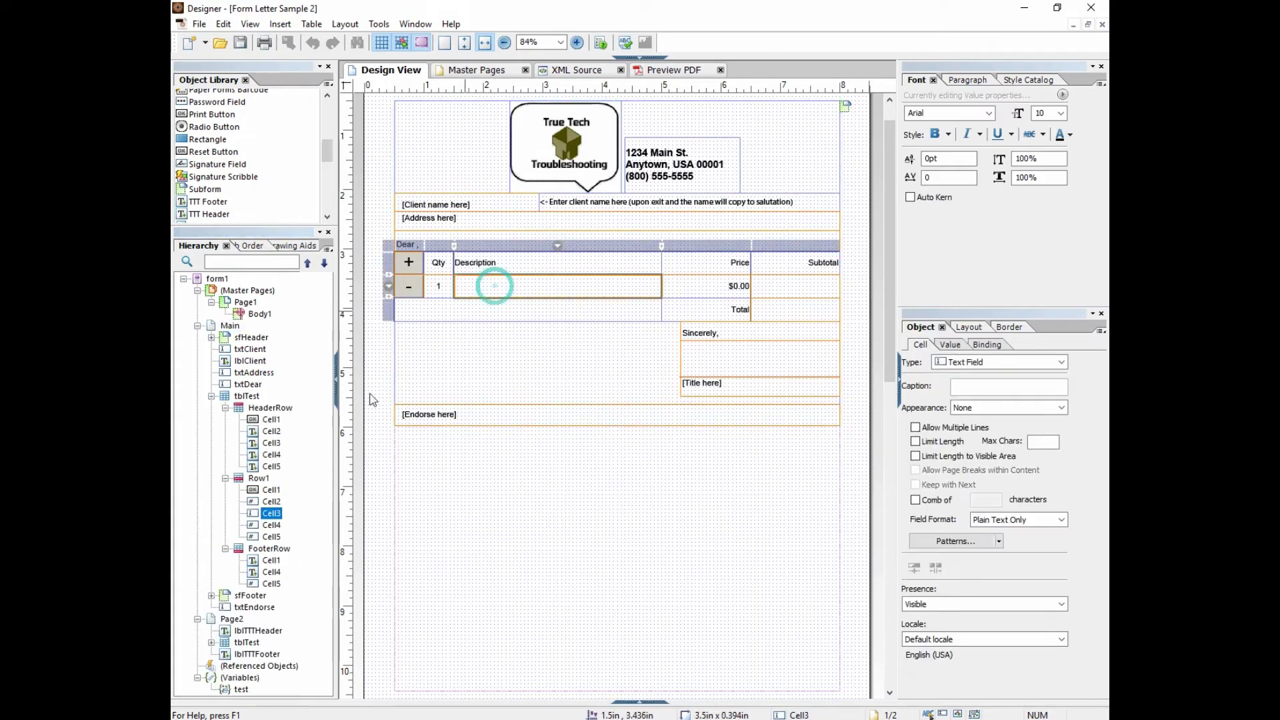
left_click(387, 308)
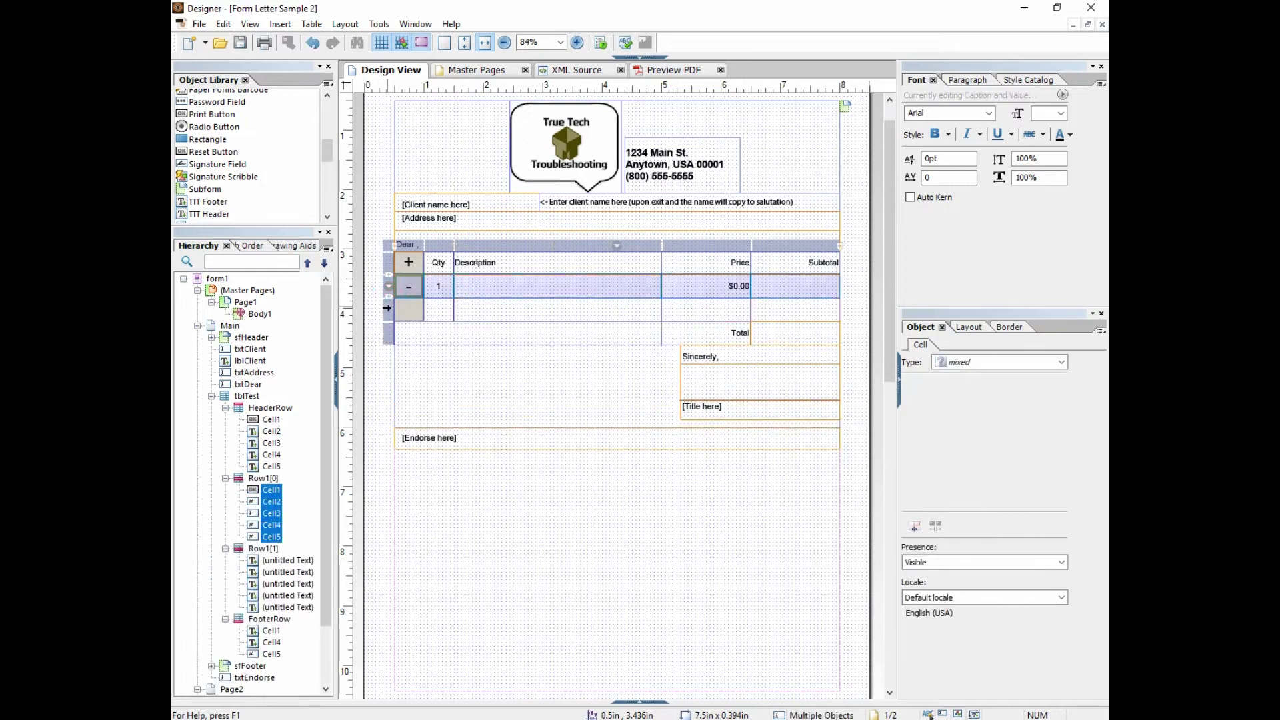
left_click(439, 319)
key("ctrl+d")
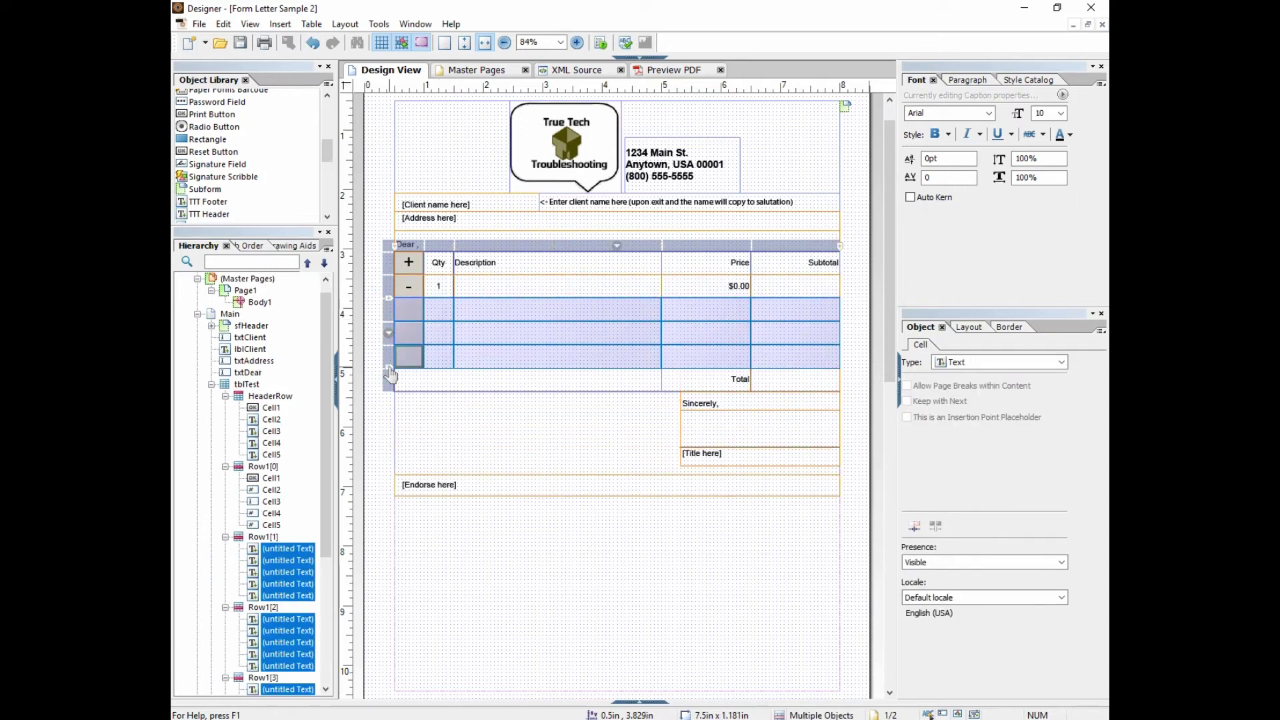
key("ctrl+d")
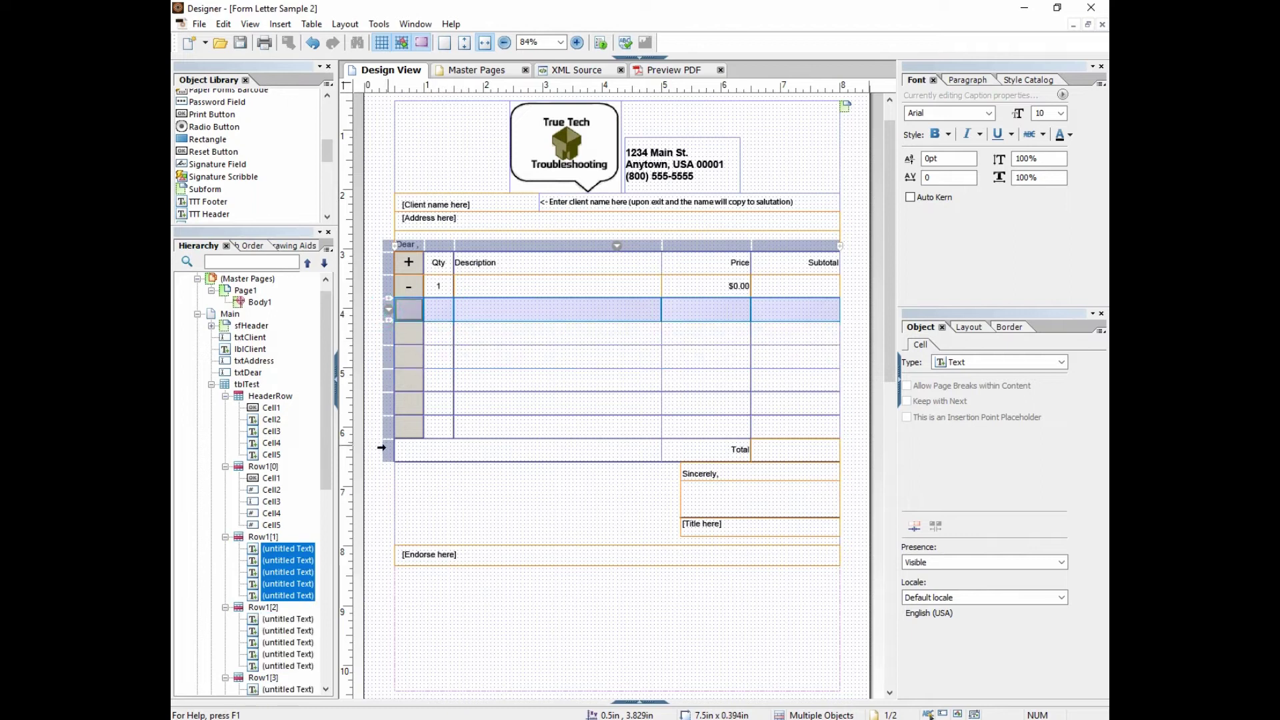
left_click_drag(388, 308, 393, 427)
key("ctrl+d")
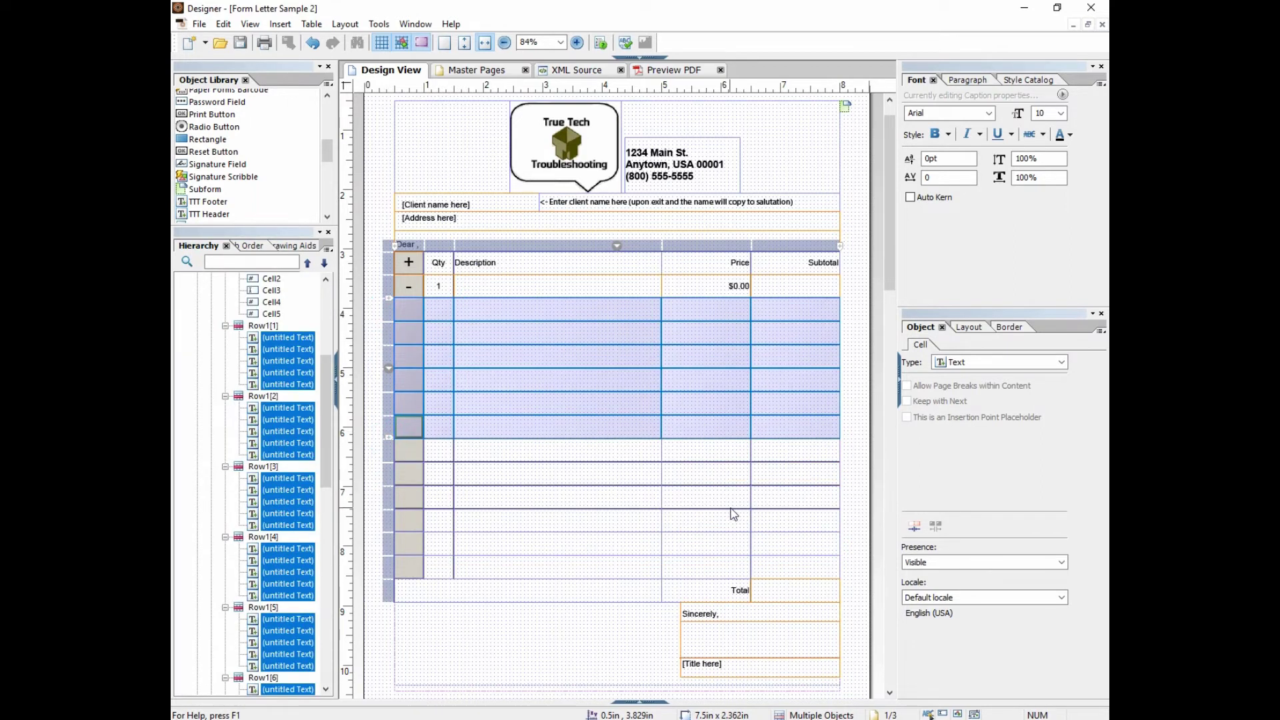
Step: Delete the last blank body row above the Total row in Main's table
scroll(733, 518, "down", 3)
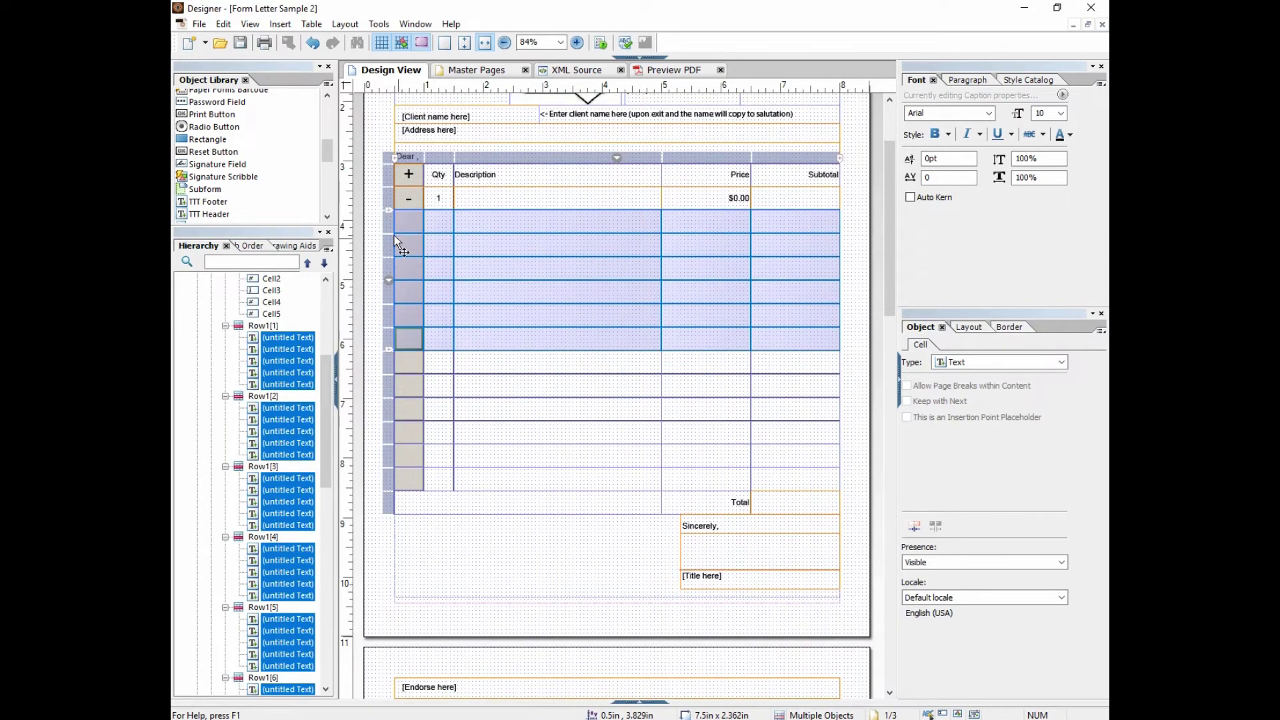
left_click(385, 474)
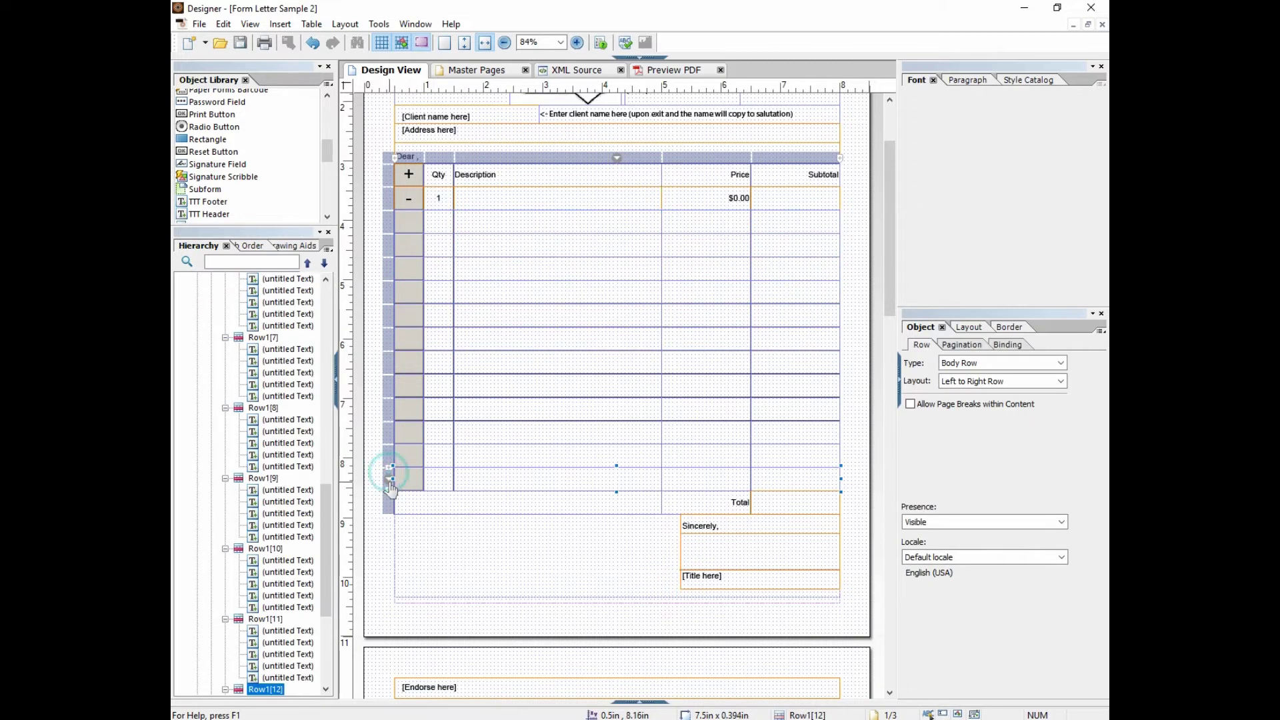
right_click(386, 474)
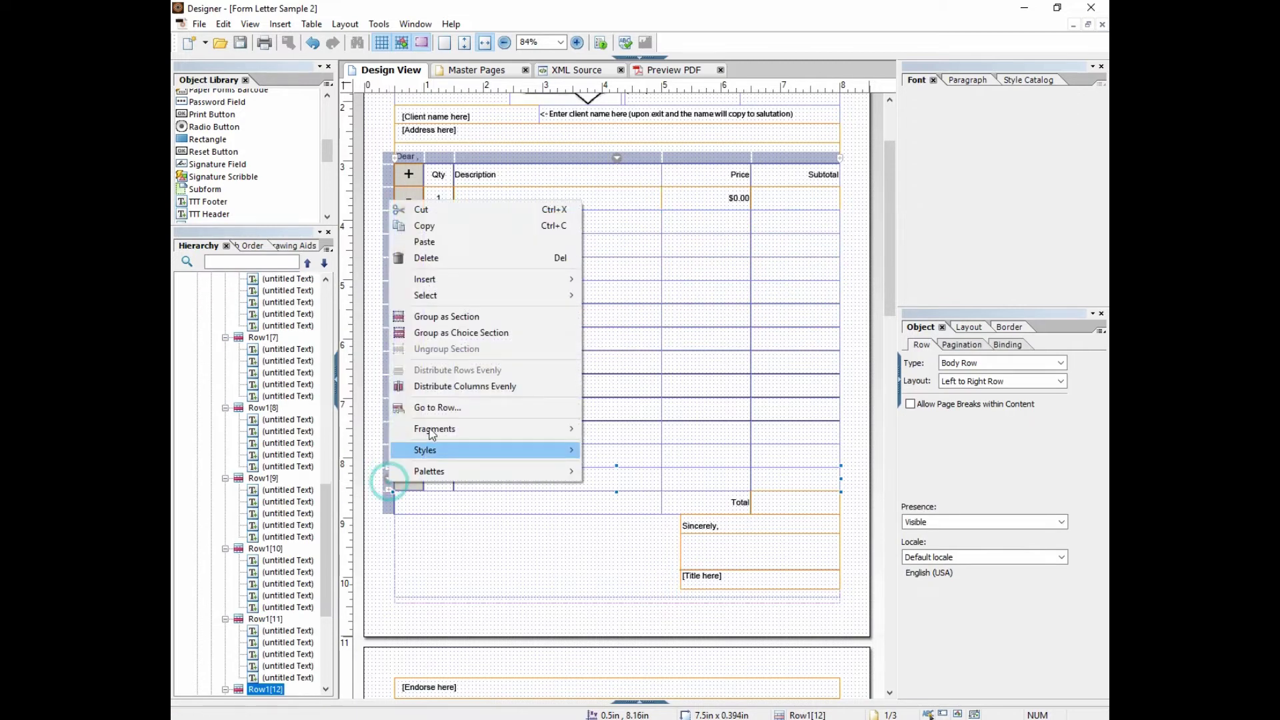
left_click(440, 316)
Step: Delete lblTTTHeader, tblTest and lblTTTFooter from Page2, leaving the subform itself, and return to the Main page
left_click_drag(887, 340, 890, 390)
left_click(233, 432)
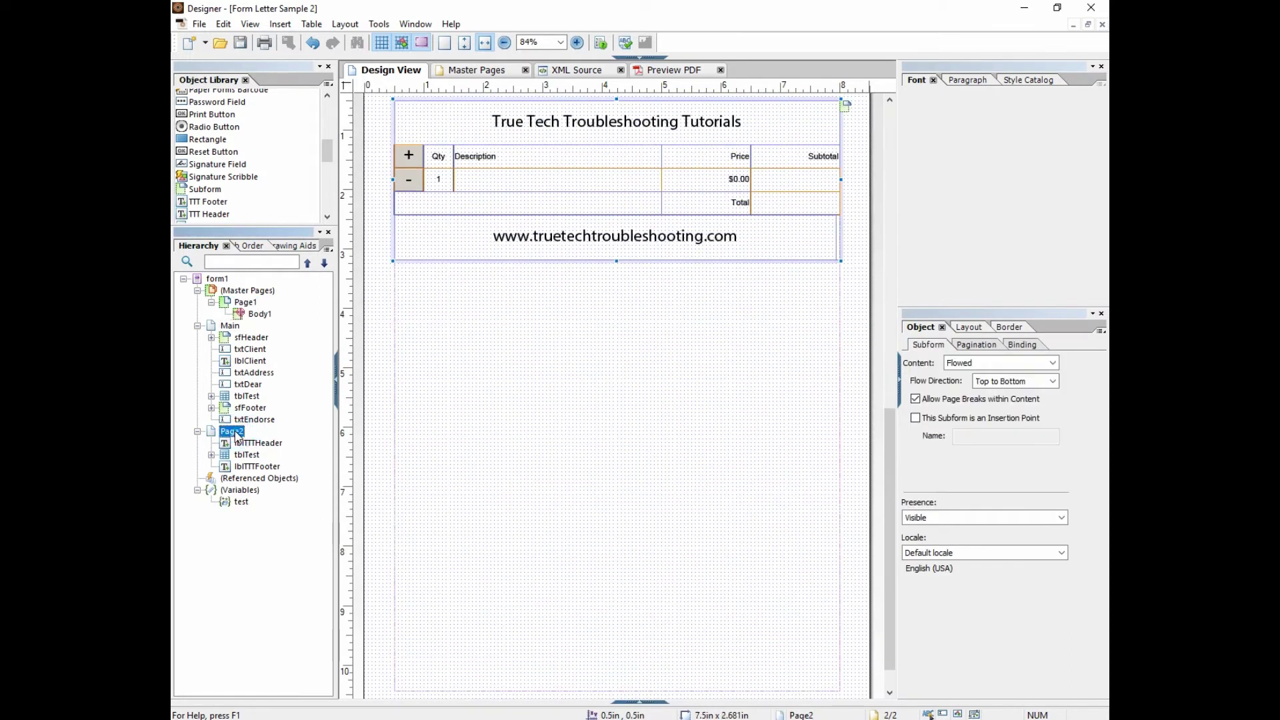
right_click(235, 434)
left_click(237, 445)
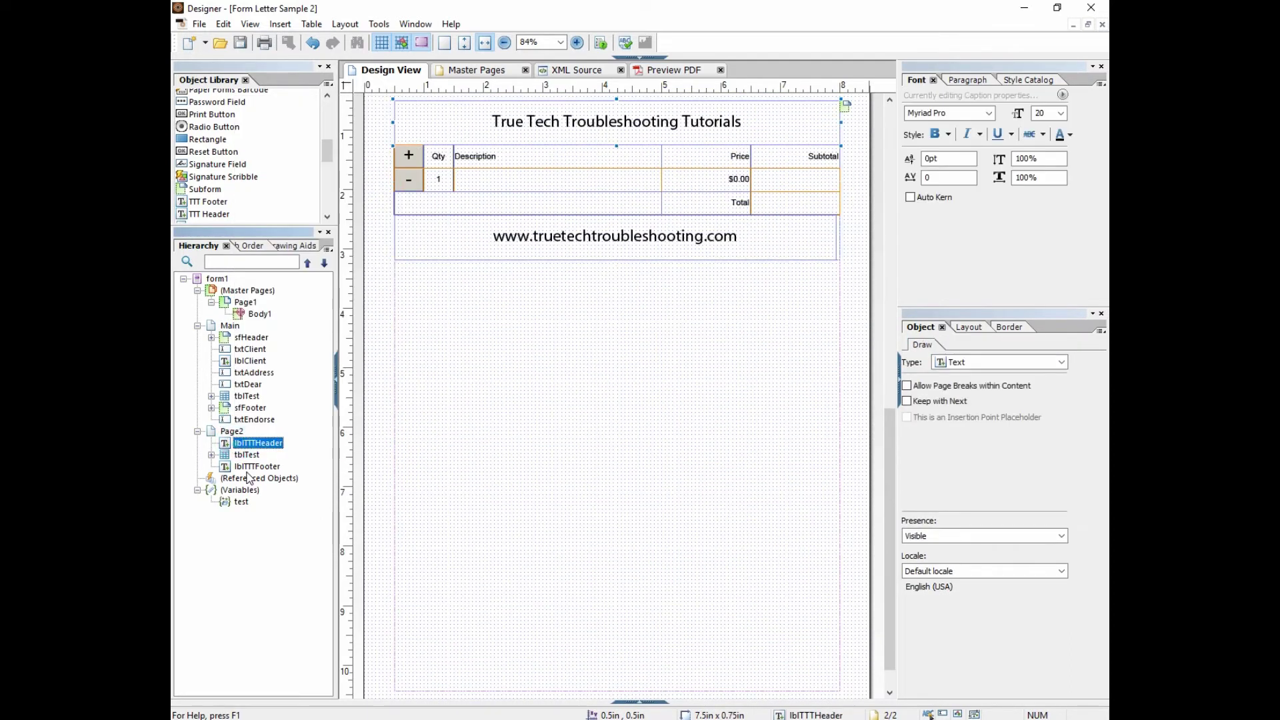
left_click(245, 469, "shift")
key("Delete")
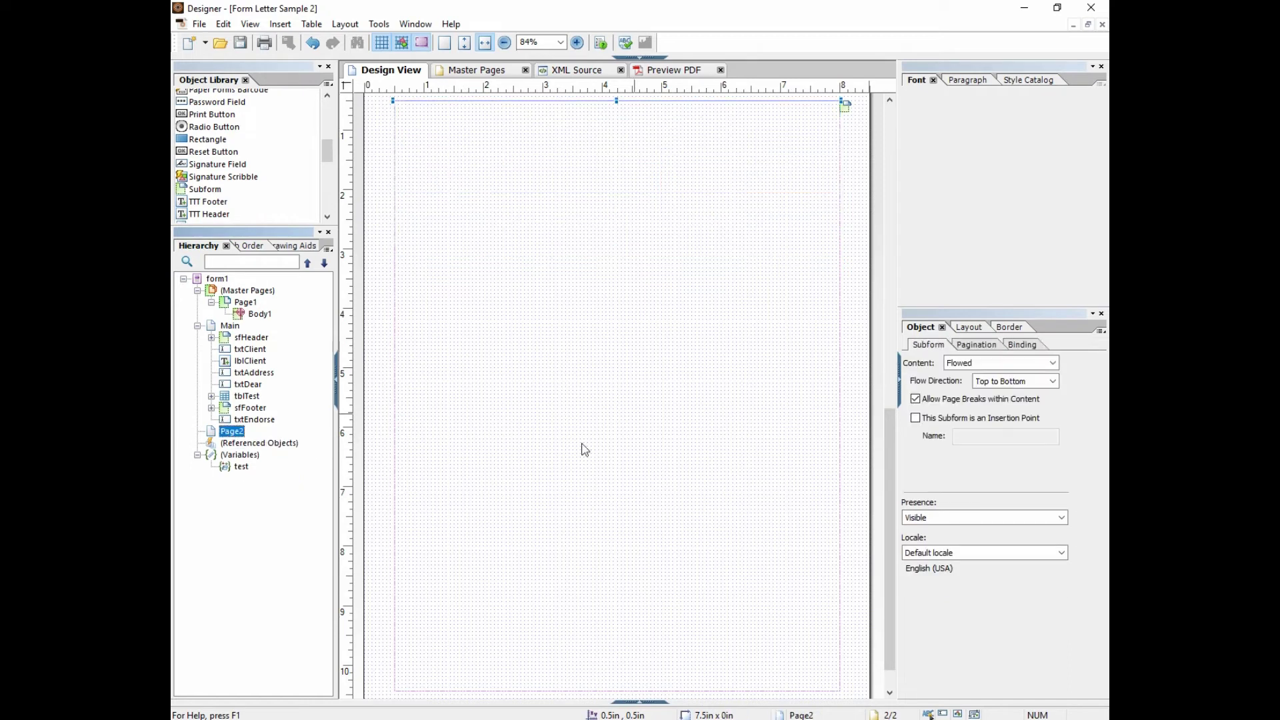
left_click_drag(895, 434, 898, 167)
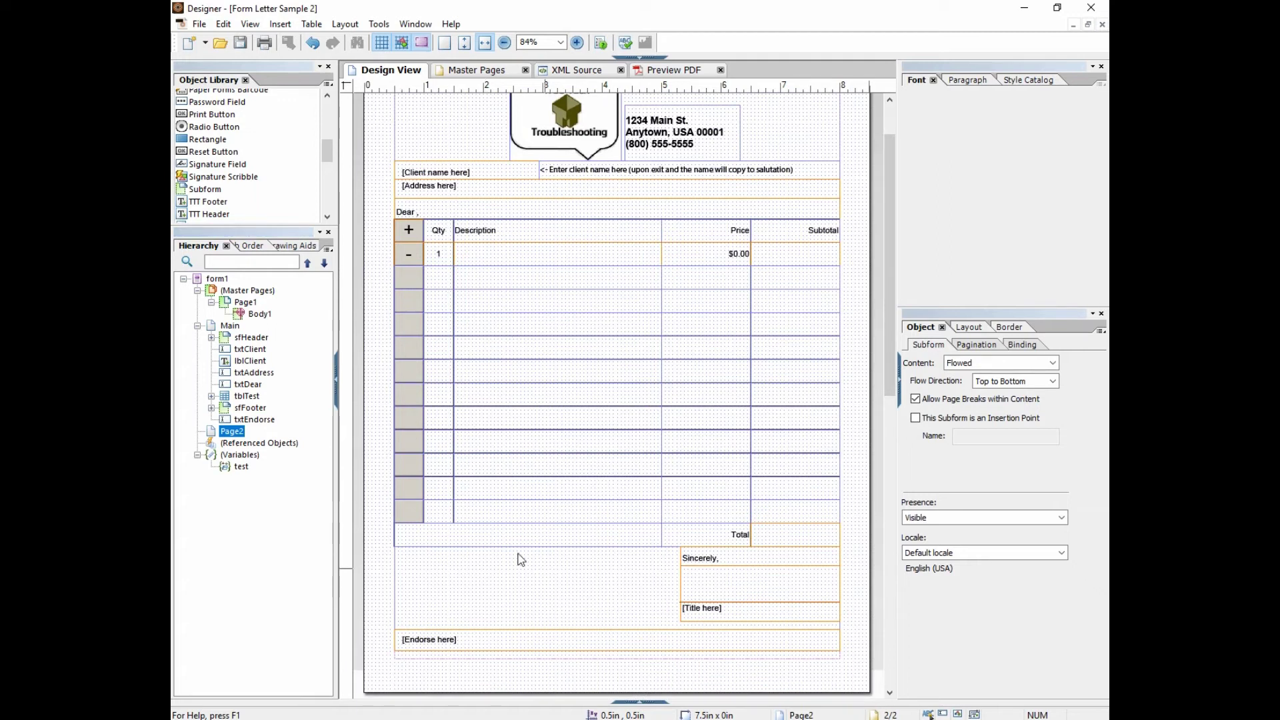
Step: Add one more blank body row below the last blank row in Main's table
left_click(408, 513)
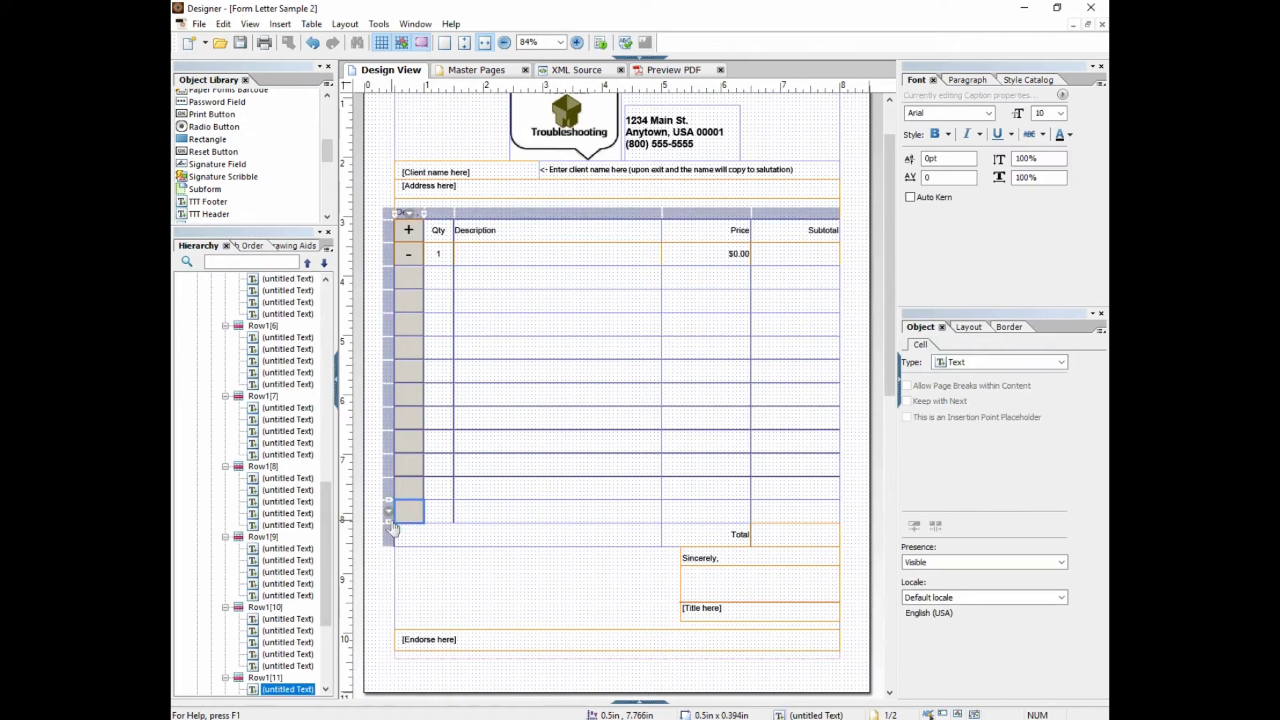
left_click(390, 526)
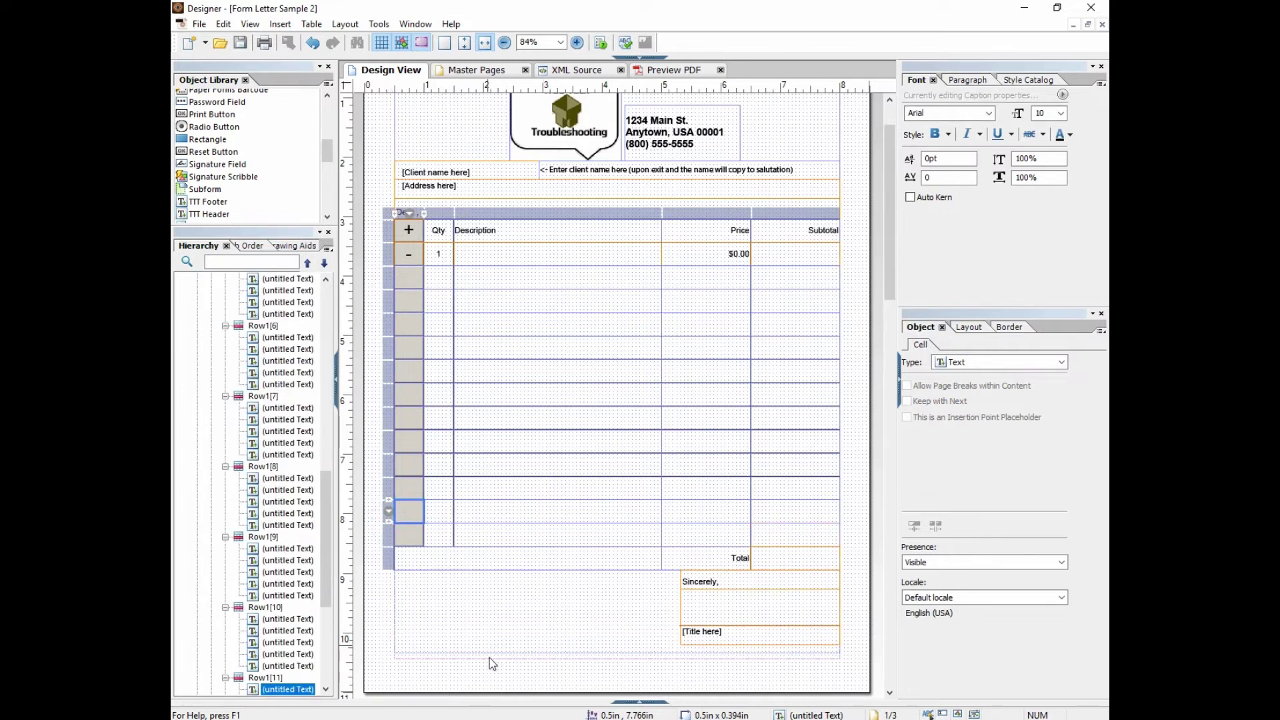
scroll(887, 306, "down", 3)
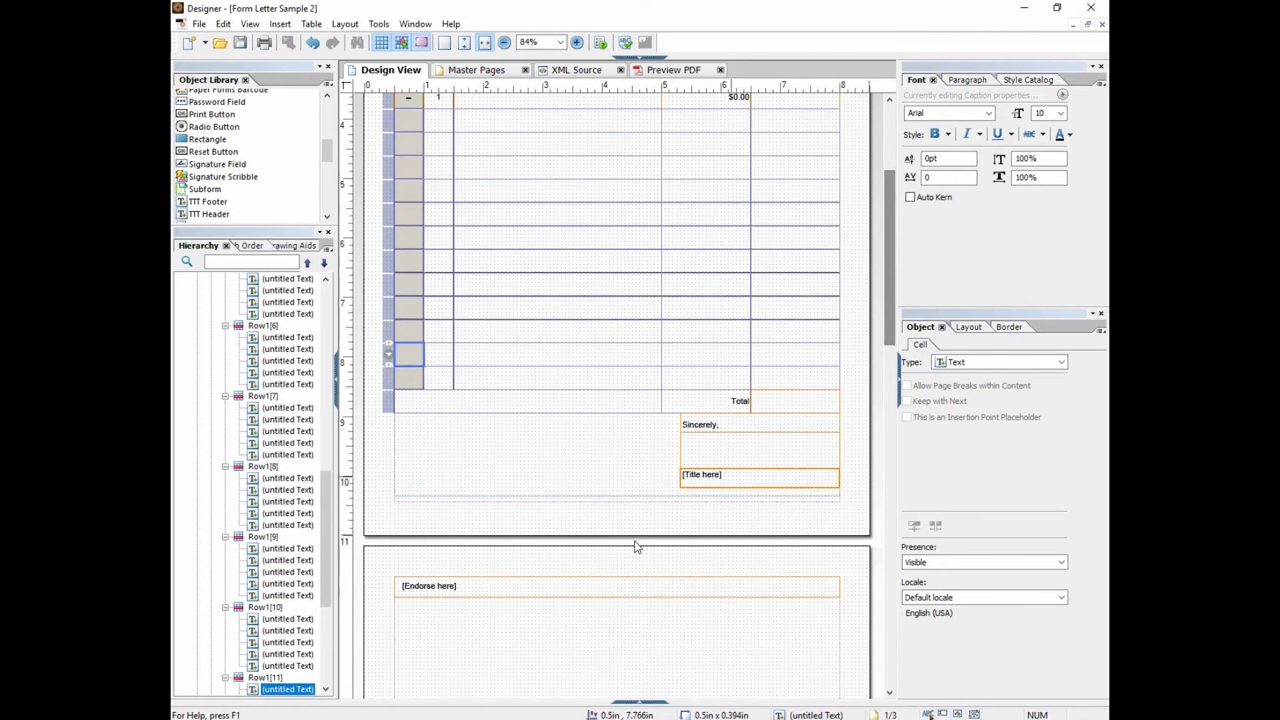
Step: Collapse tblTest in the hierarchy and move the txtEndorse field from Main into the Page2 subform
left_click_drag(323, 503, 347, 333)
left_click(225, 360)
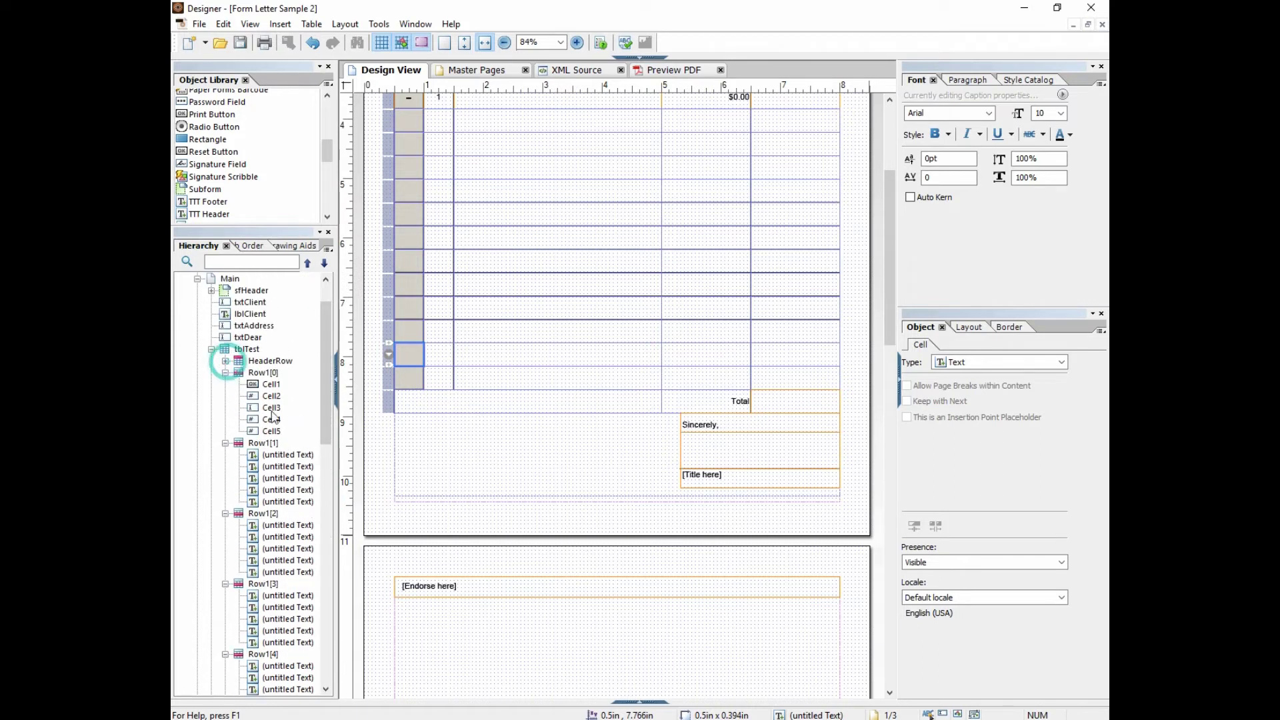
left_click(211, 349)
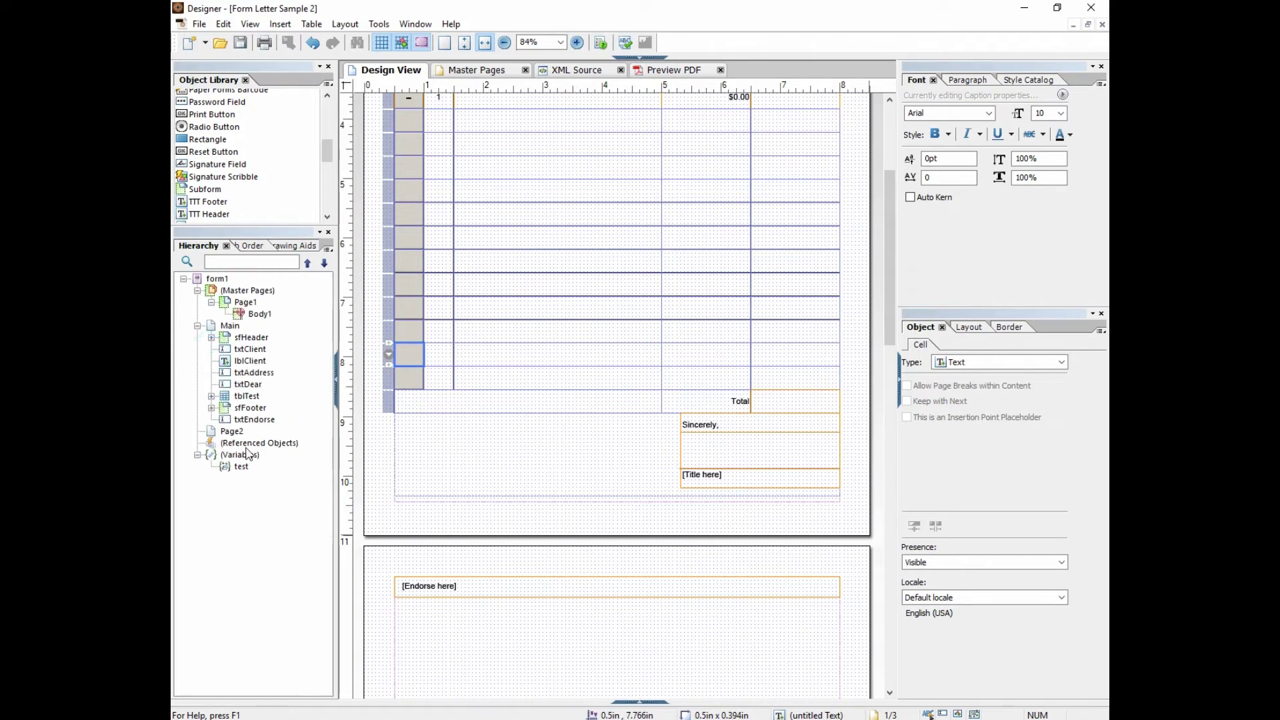
left_click(240, 422)
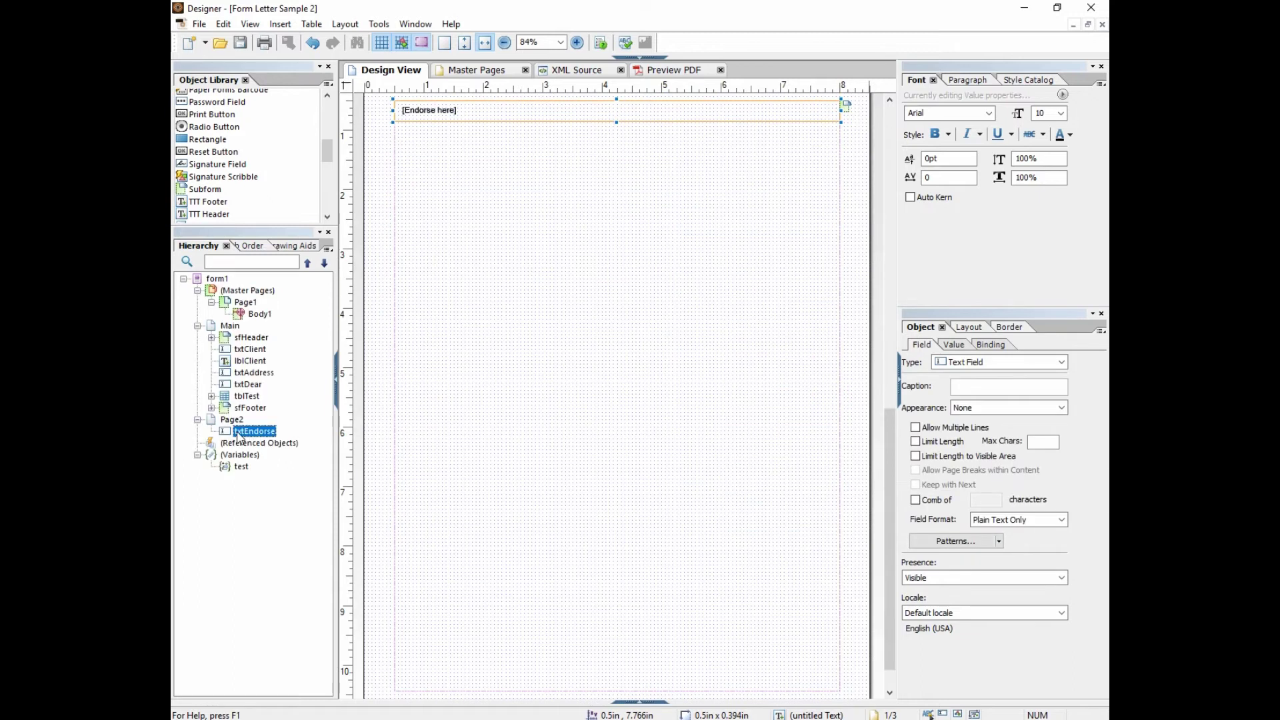
left_click_drag(889, 499, 893, 344)
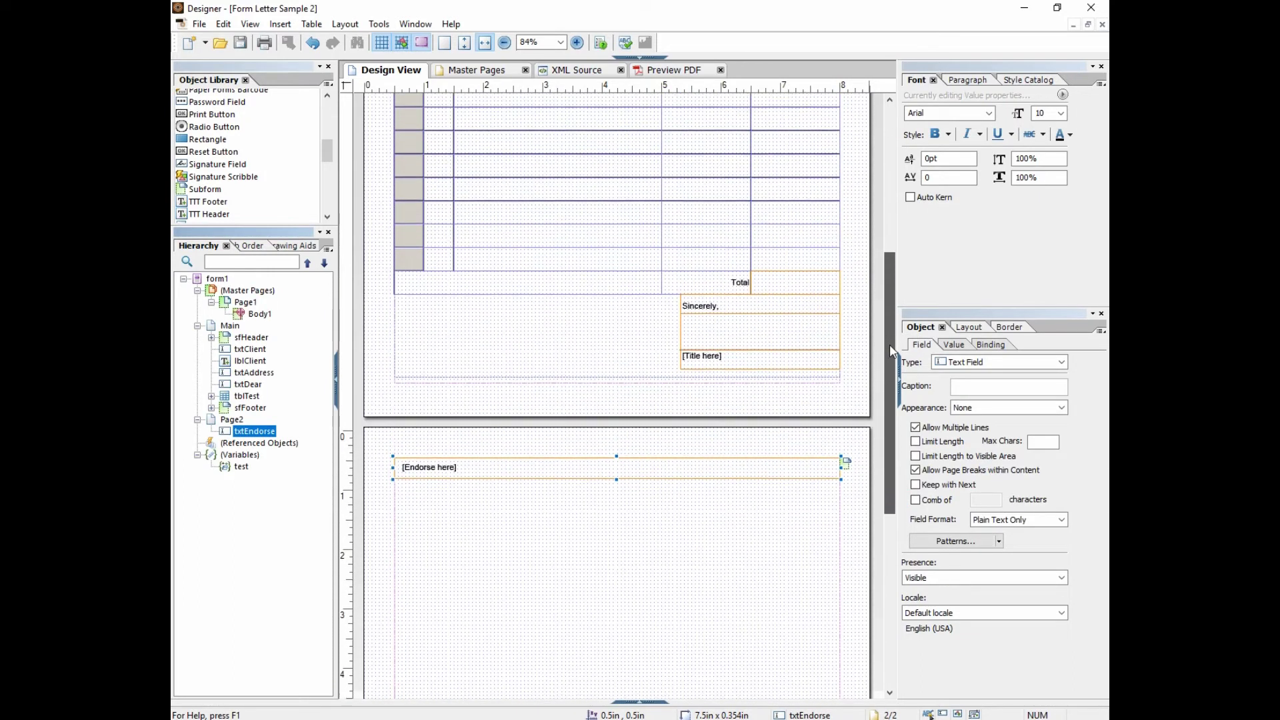
left_click_drag(890, 360, 897, 242)
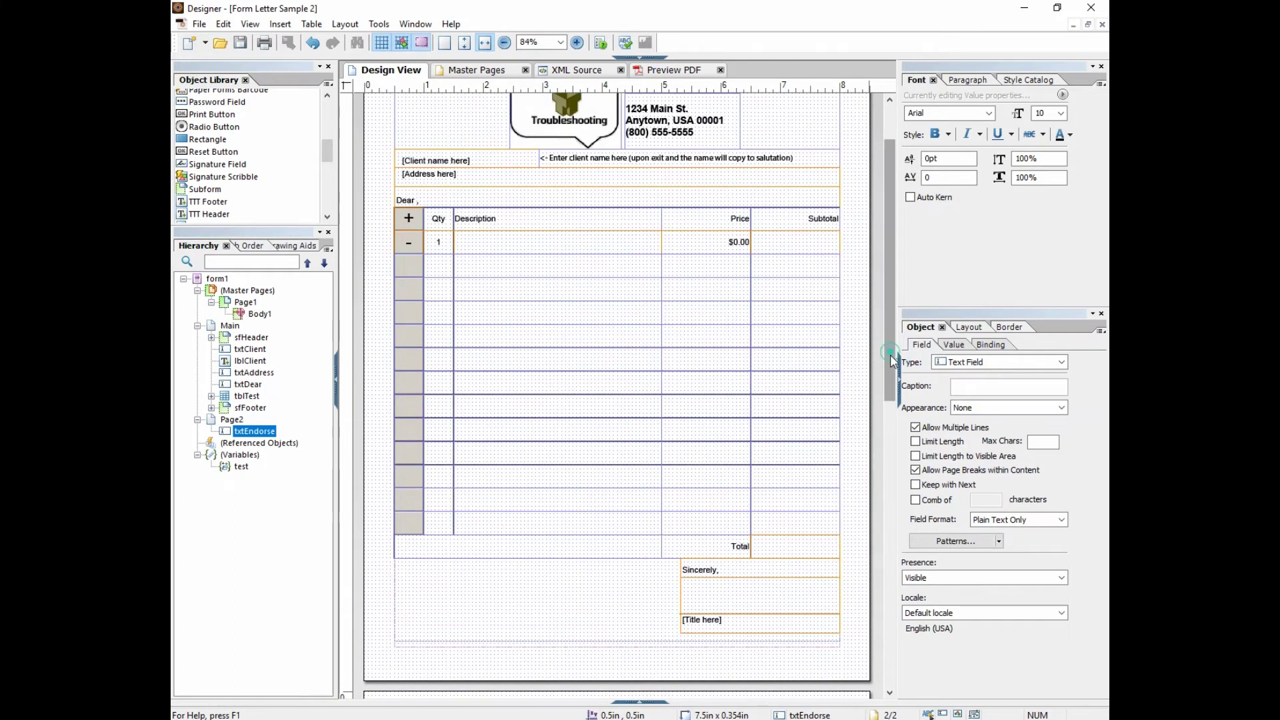
scroll(453, 487, "down", 2)
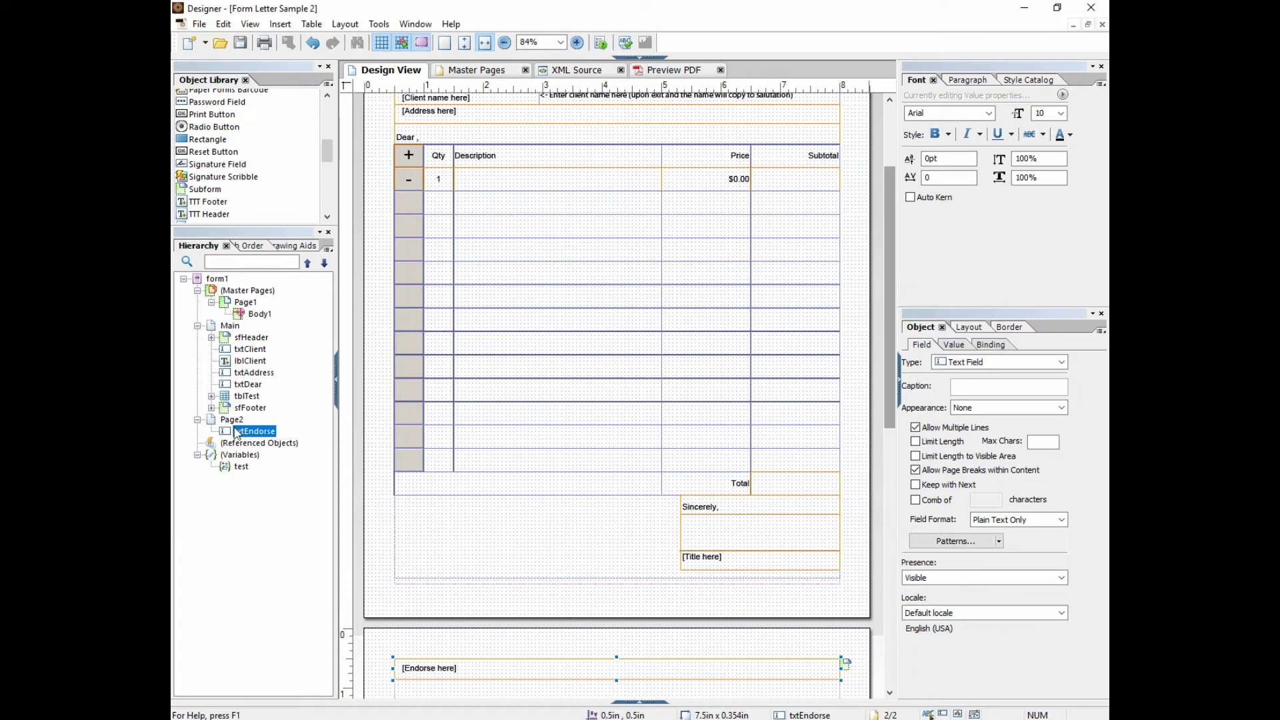
Step: Save the form, switch to its PDF in Acrobat, and show the page thumbnails with the pages at 50% zoom
left_click(242, 44)
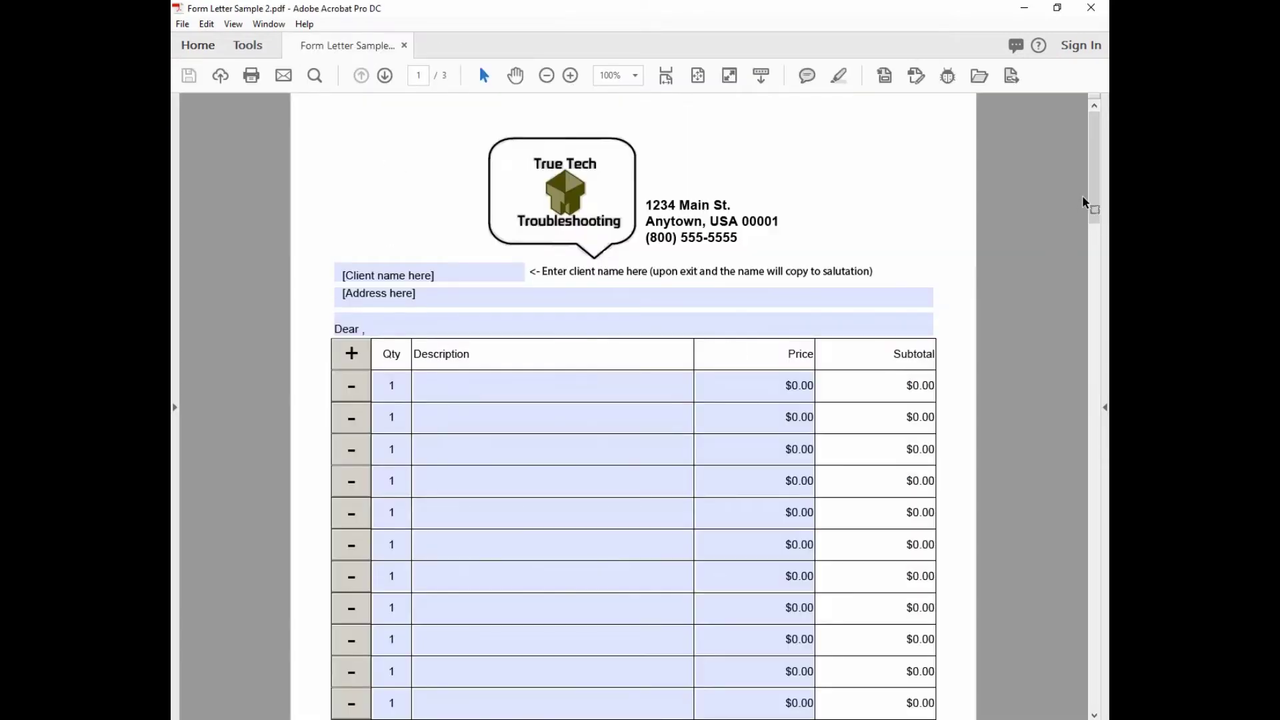
left_click_drag(1084, 202, 1094, 654)
scroll(173, 667, "up", 2)
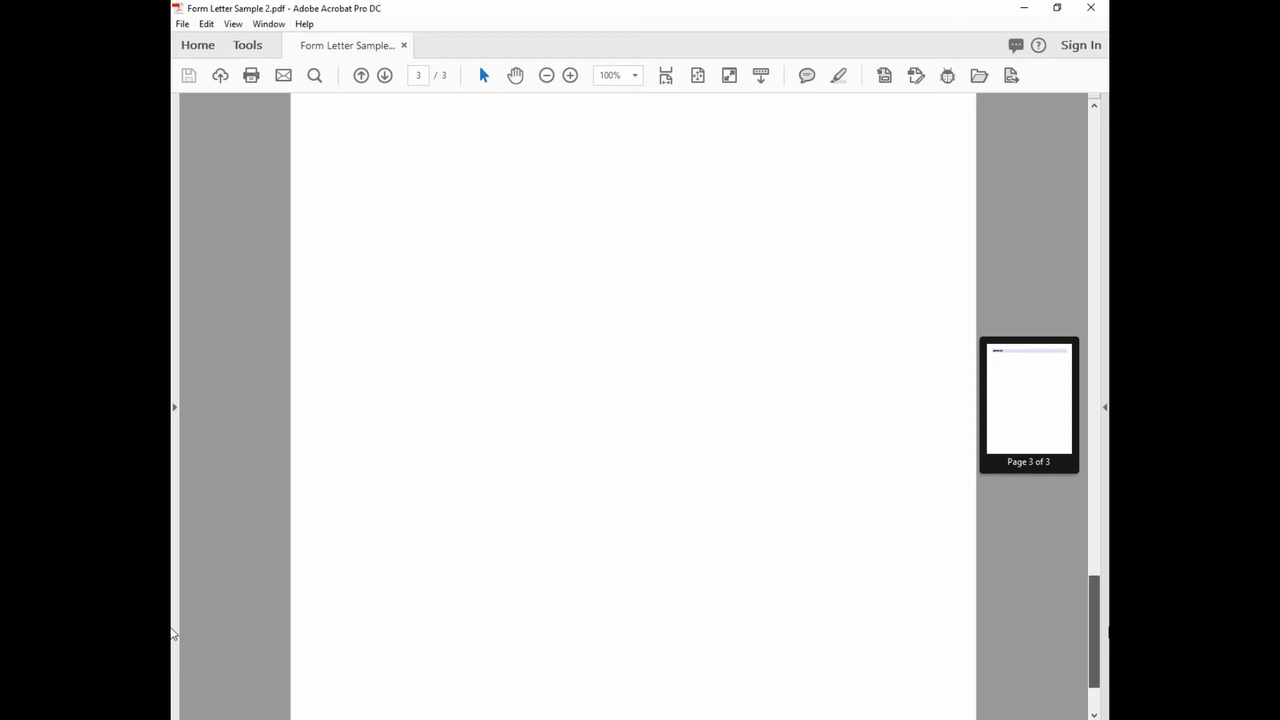
left_click(177, 215)
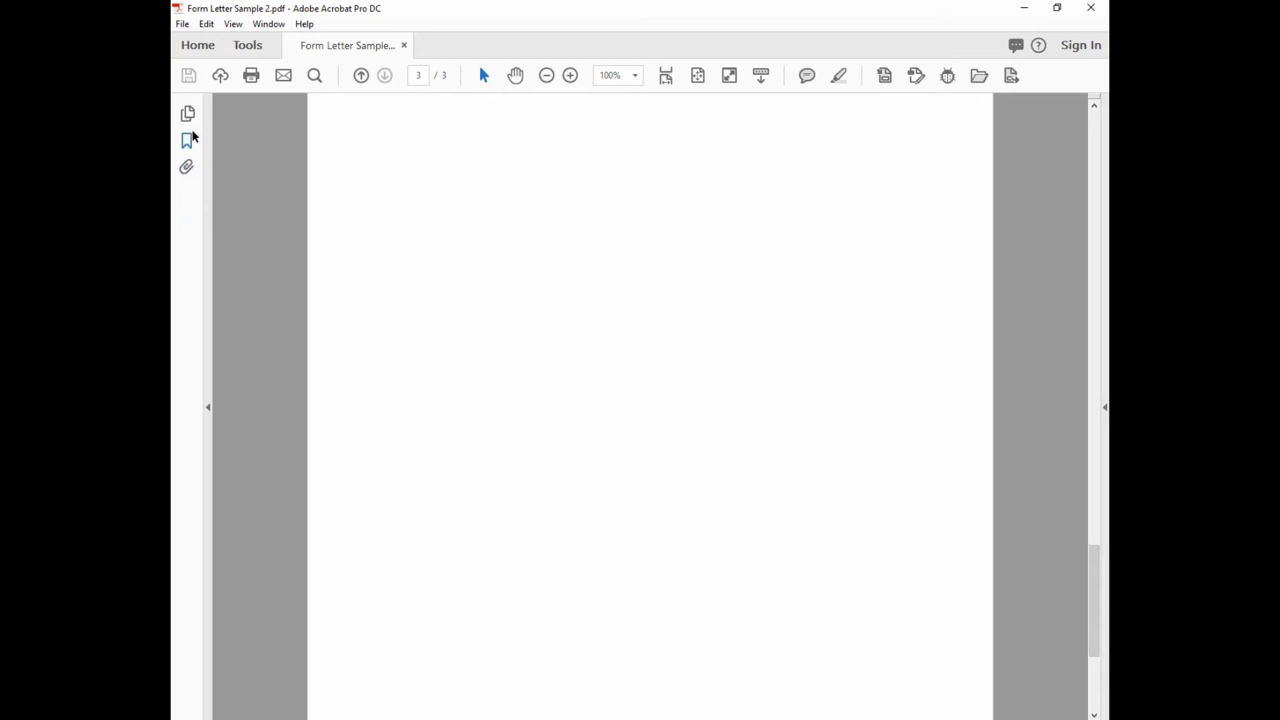
left_click(188, 113)
left_click(547, 76)
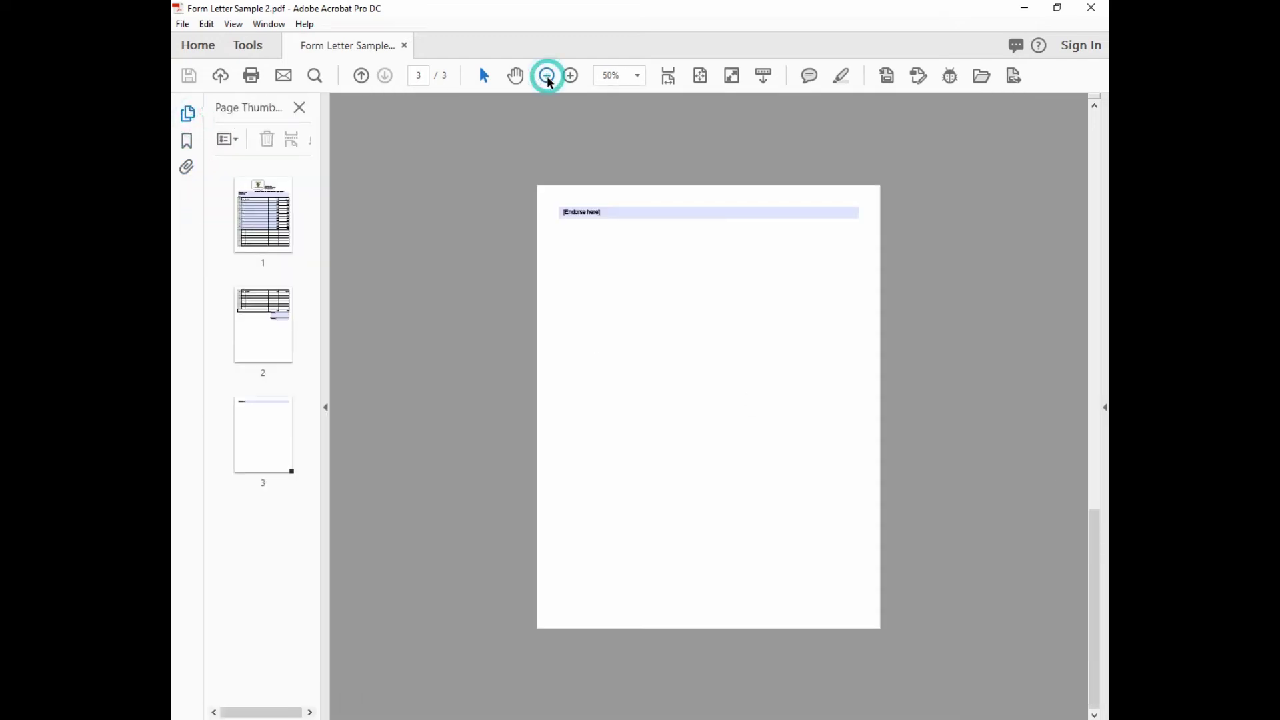
Step: Examine how the table, signature block and endorsement field spread across the three PDF pages, ending on page 1
left_click(248, 334)
left_click(278, 446)
left_click(266, 314)
left_click(267, 227)
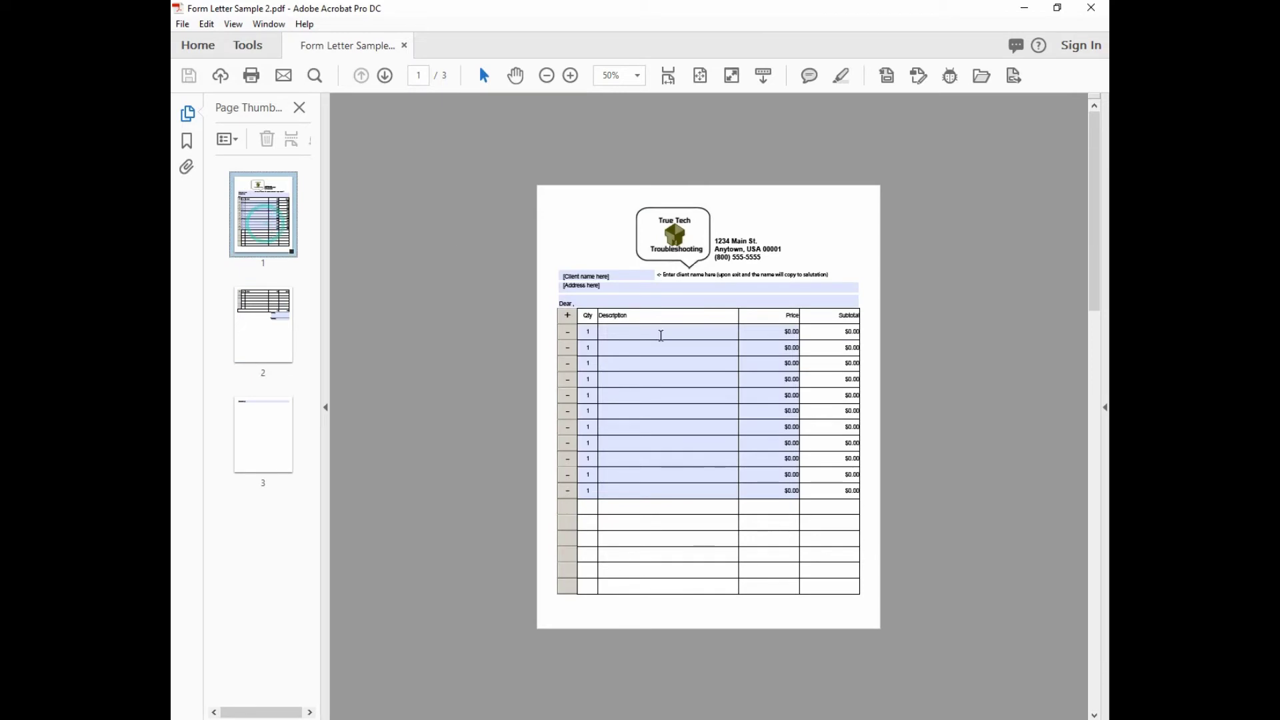
Step: Remove the PDF table's item rows until only one remains, and check both pages through their thumbnails
left_click(566, 332)
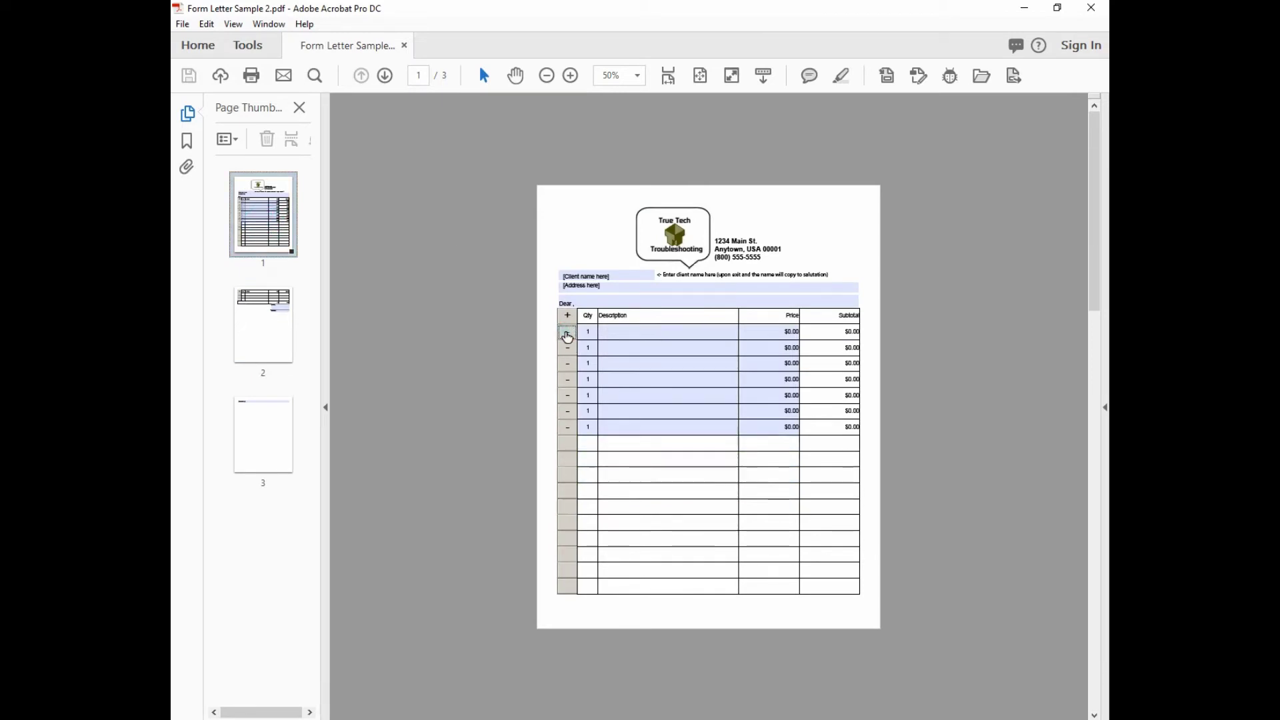
left_click(567, 335)
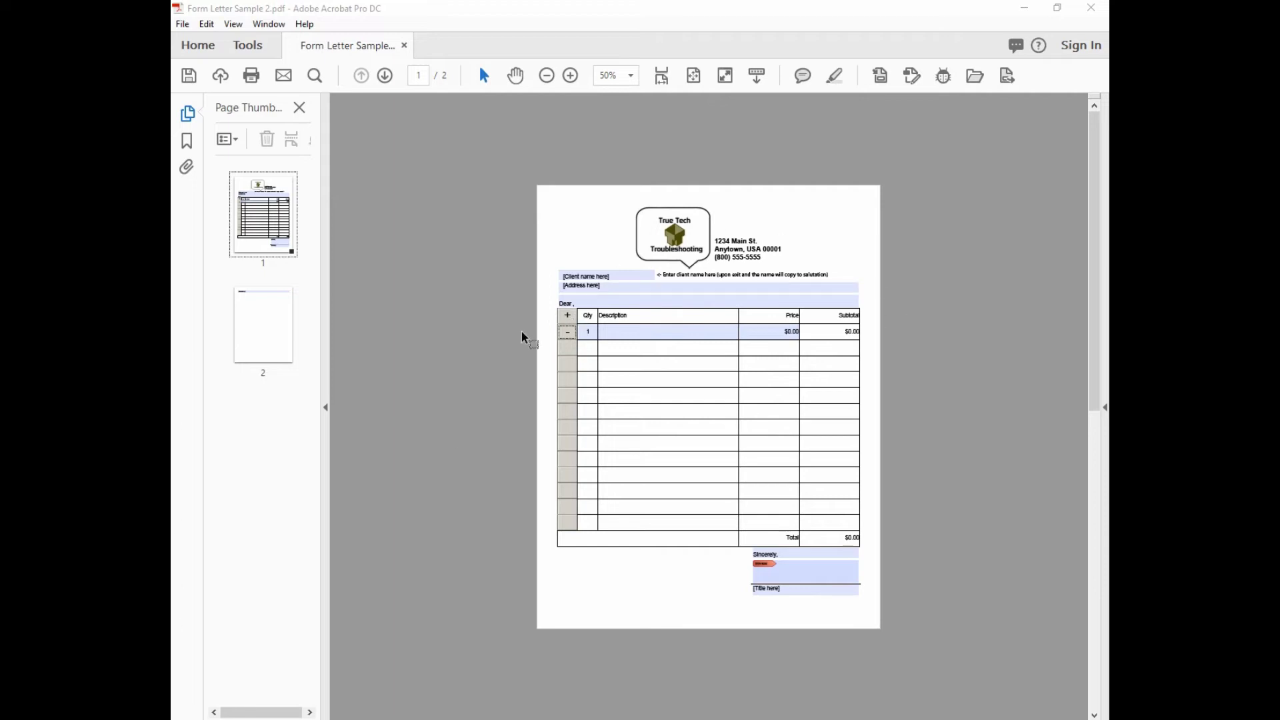
left_click(246, 327)
left_click(267, 223)
left_click(243, 357)
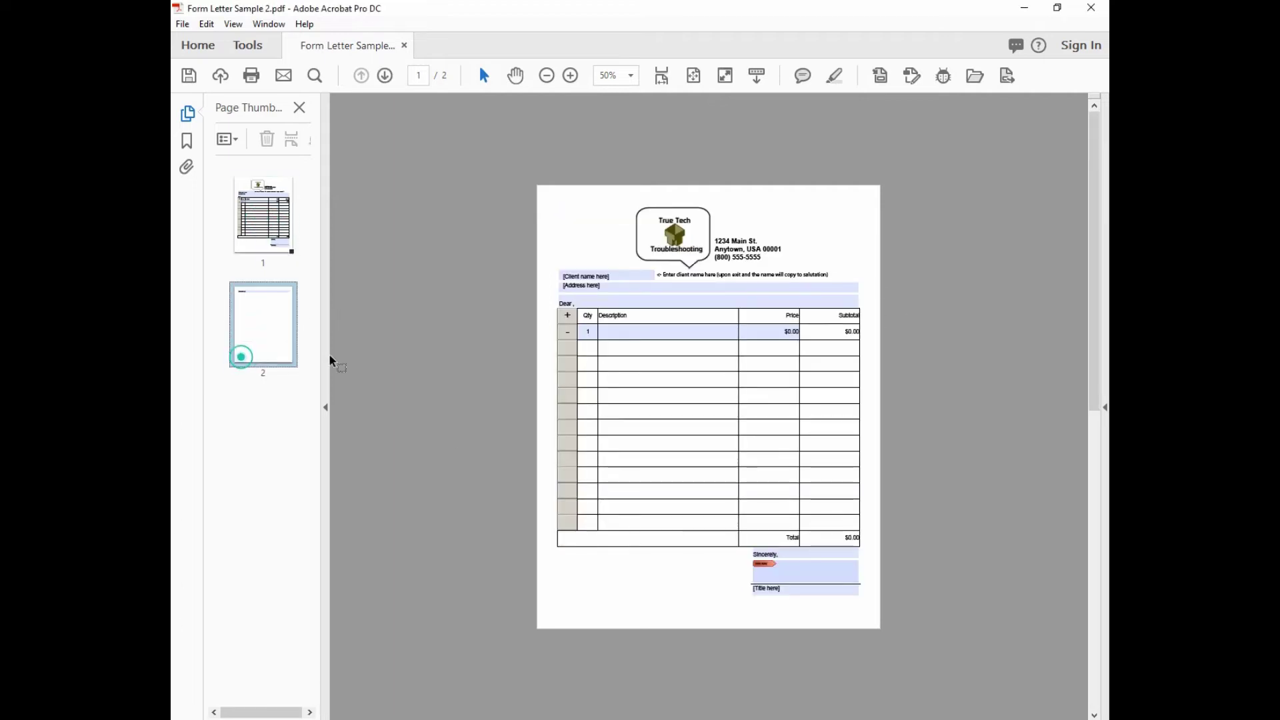
Step: Add one item row to the PDF table and view the endorsement field's page
left_click(574, 320)
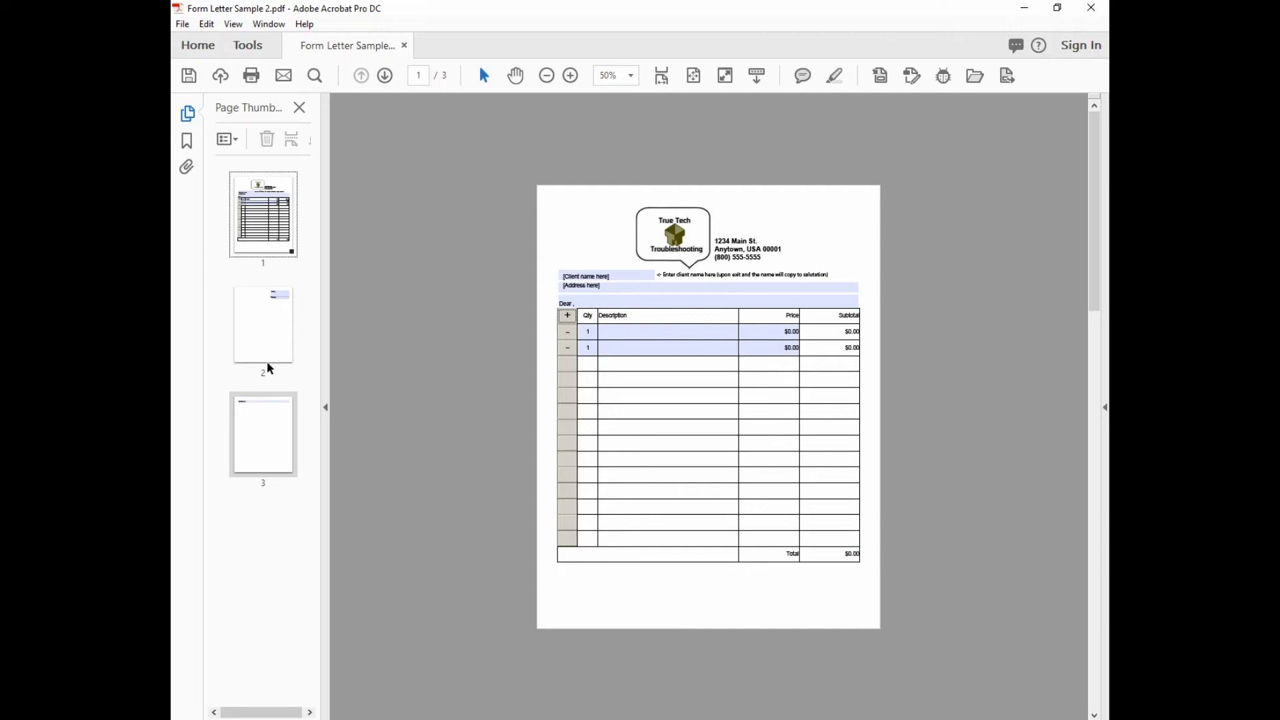
left_click(264, 430)
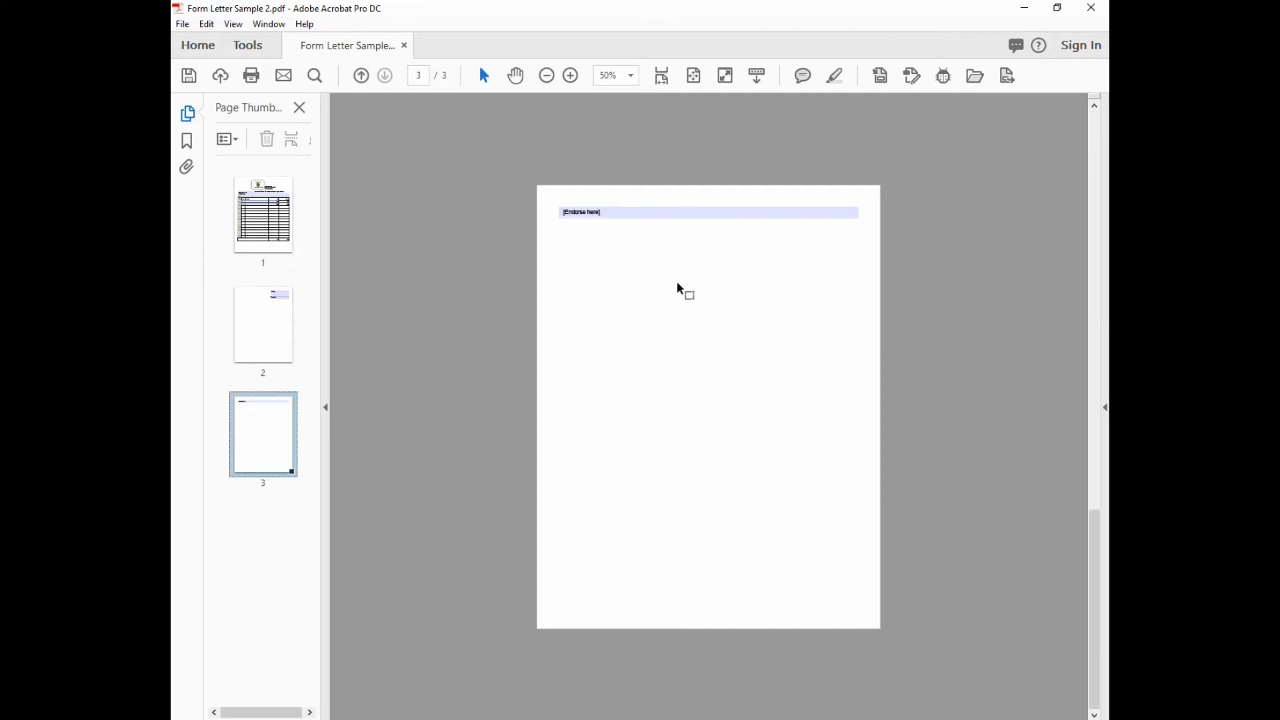
Step: Close Form Letter Sample 2.pdf without saving the changes and return to Designer
left_click(404, 45)
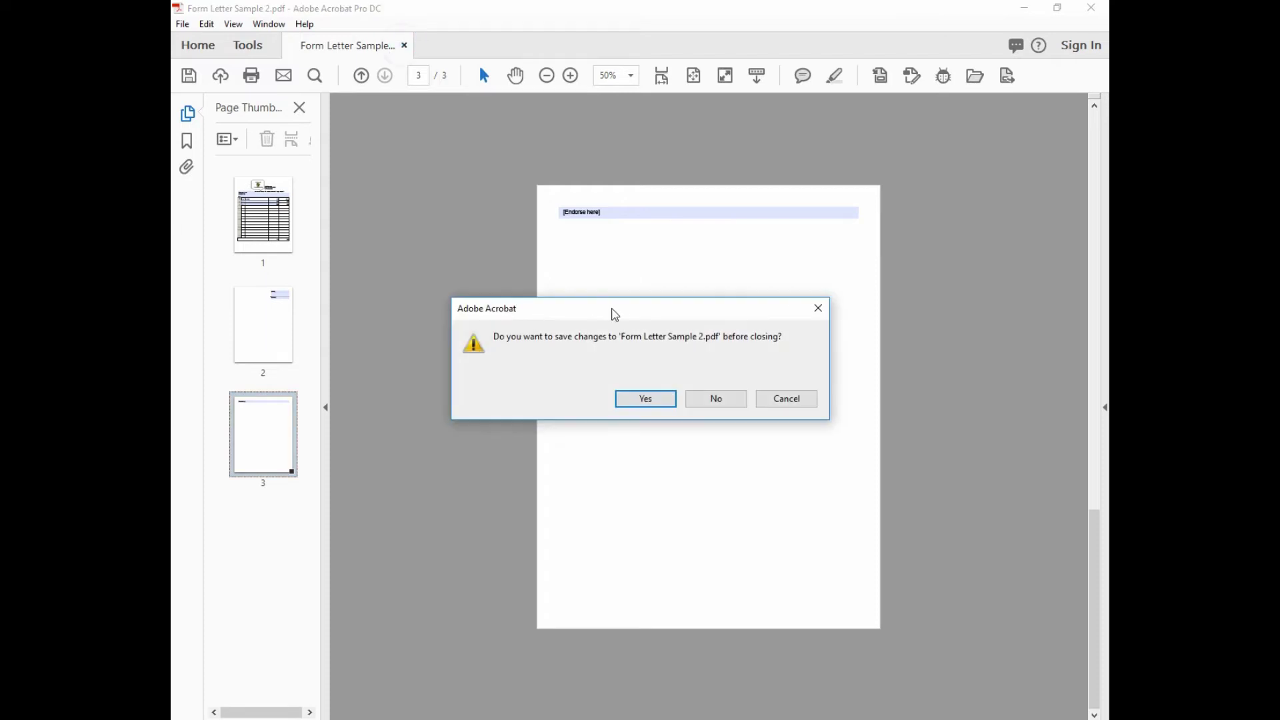
left_click(715, 398)
key("alt+Tab")
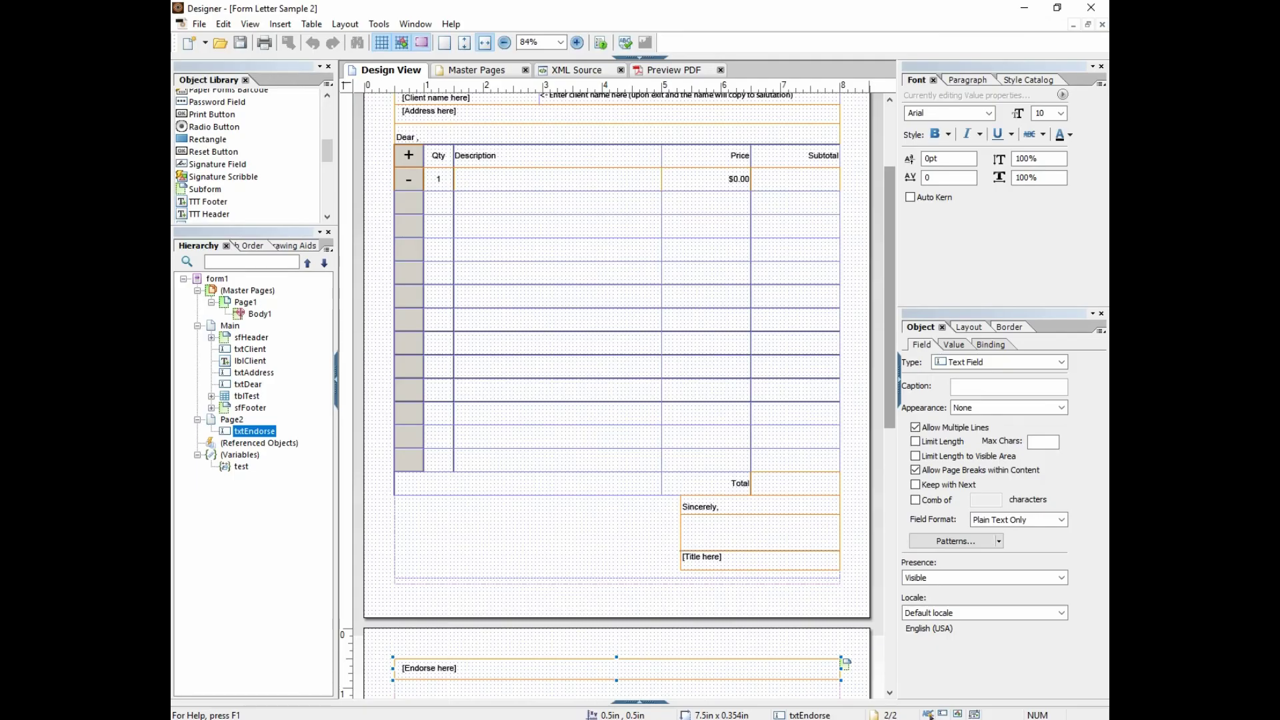
Step: Delete all blank body rows between the item row and the Total row in Main's tblTest
left_click(212, 396)
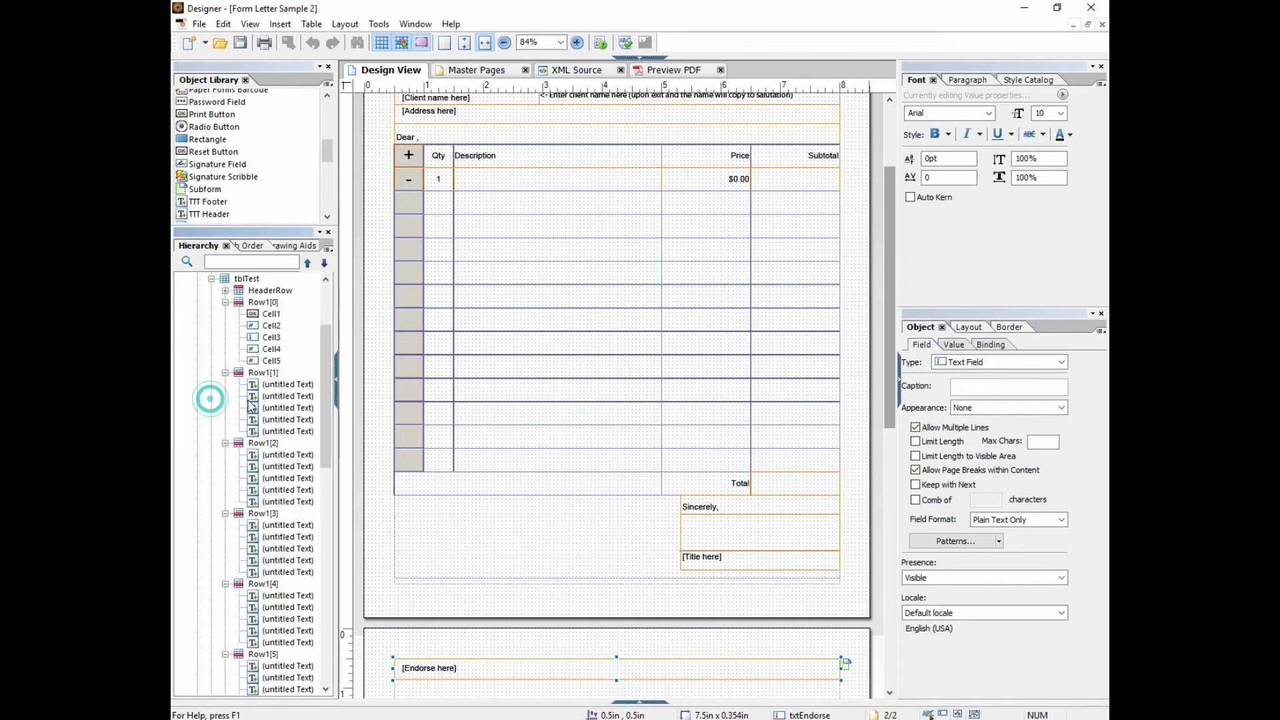
left_click(402, 198)
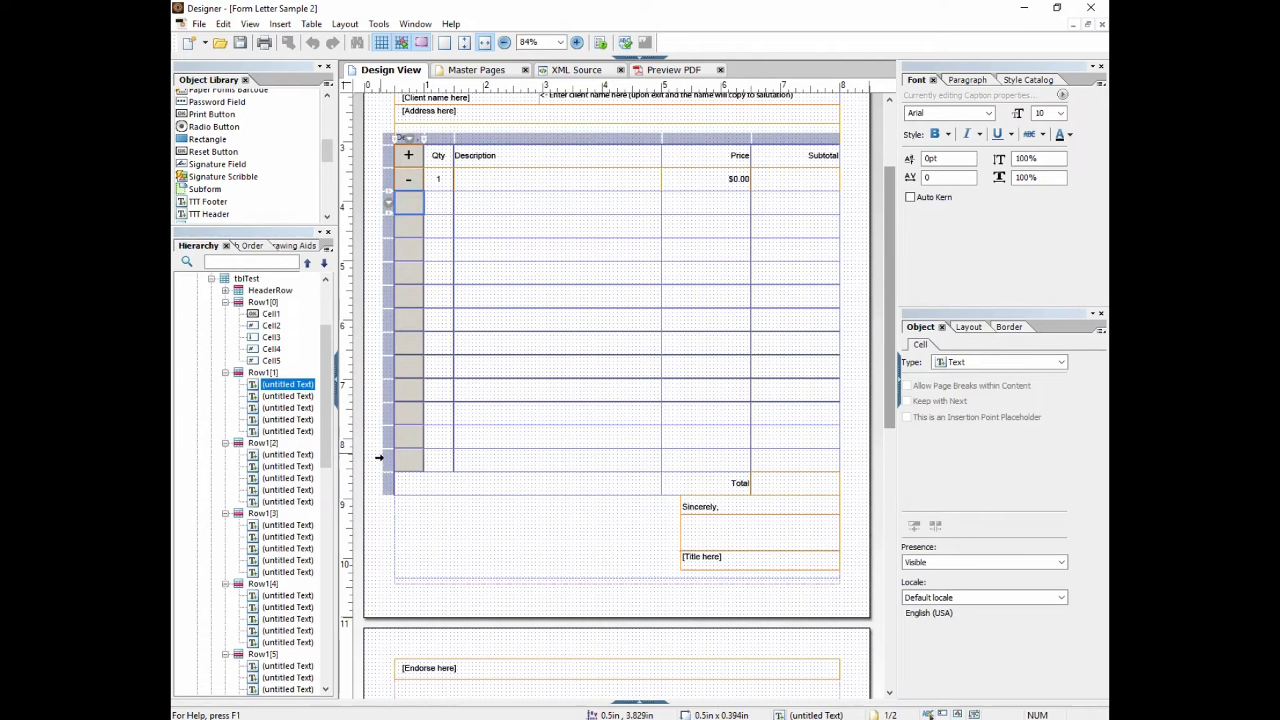
left_click(389, 460)
left_click(394, 202, "shift")
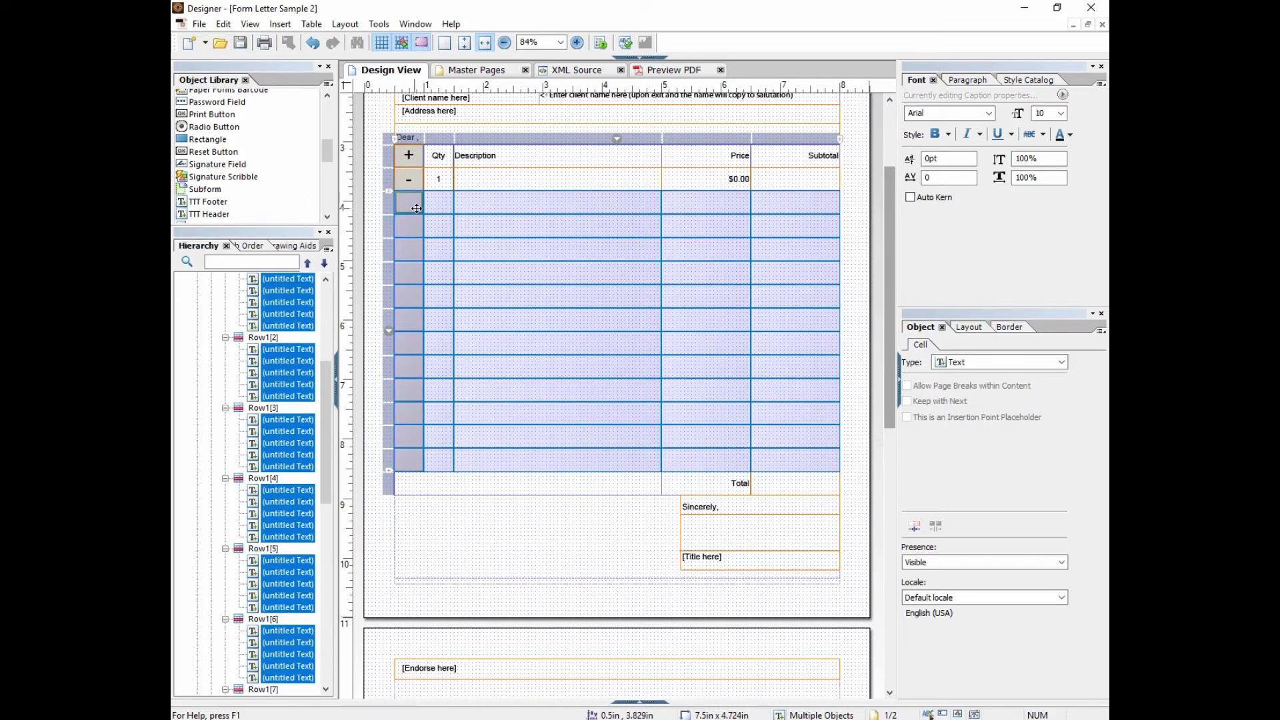
right_click(418, 211)
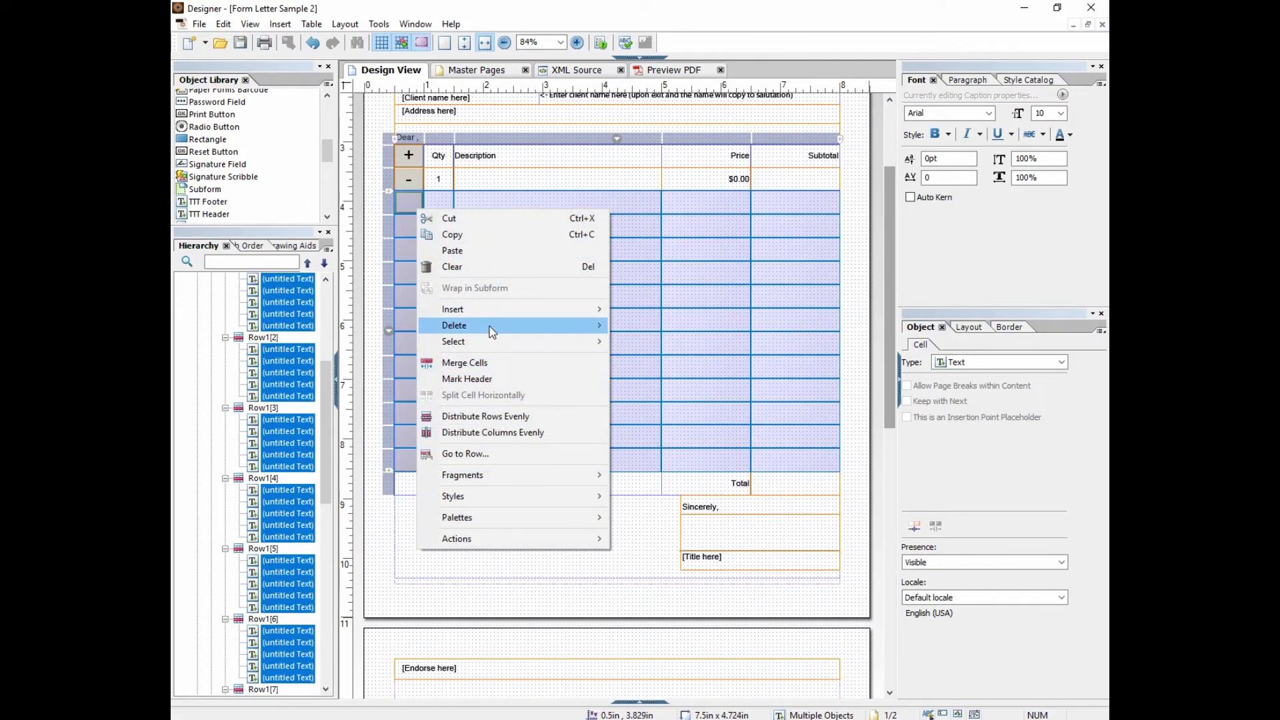
mouse_move(492, 331)
left_click(641, 325)
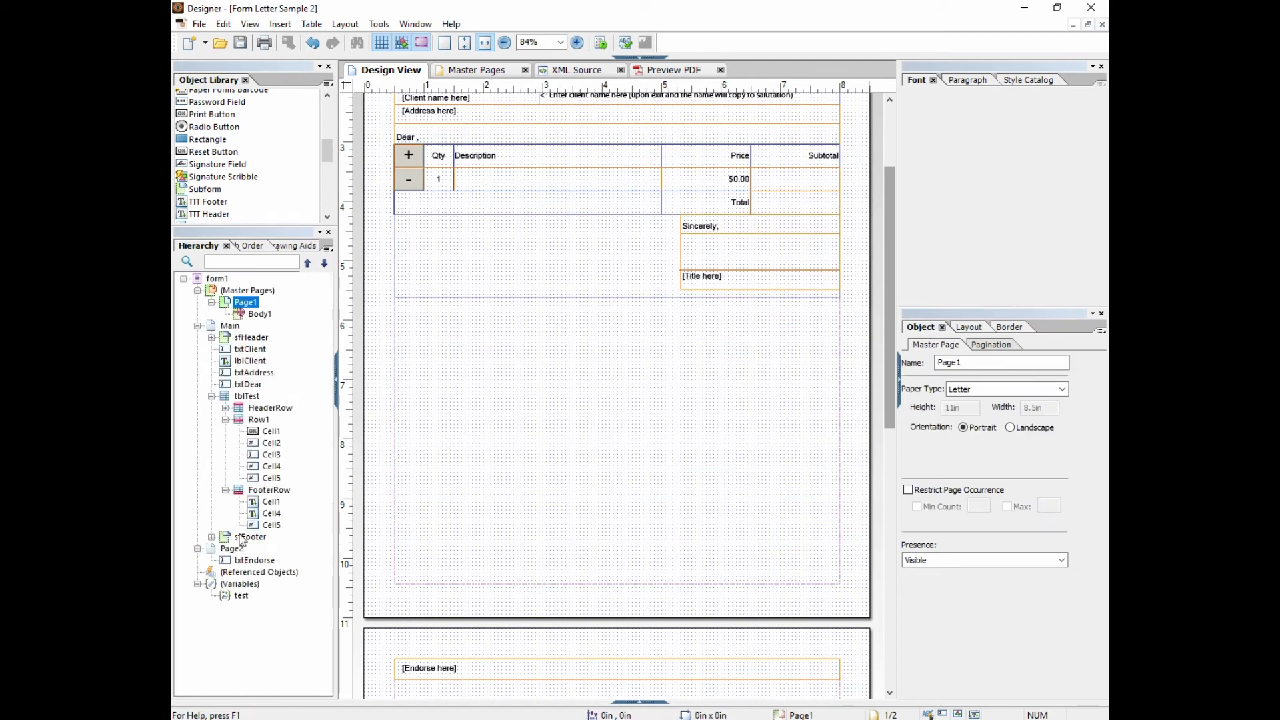
Step: Delete the Page2 subform together with its txtEndorse field, and collapse tblTest in the hierarchy
left_click(231, 549)
right_click(232, 550)
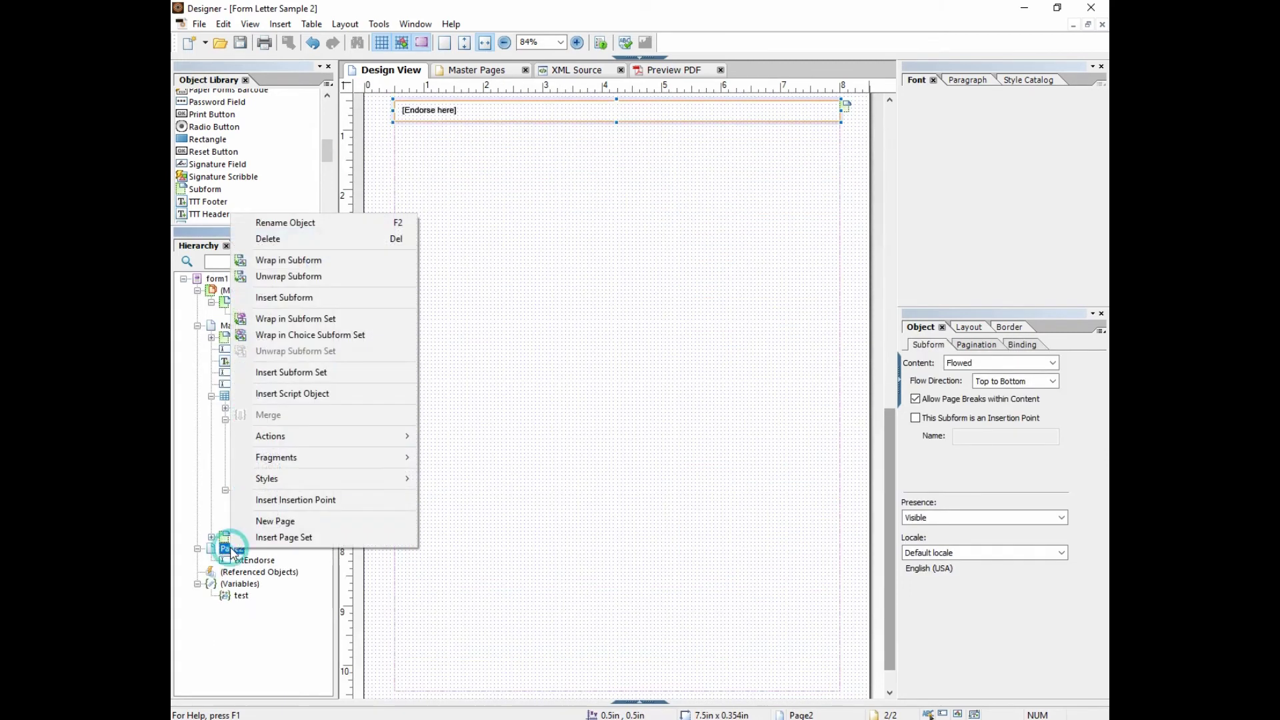
left_click(277, 240)
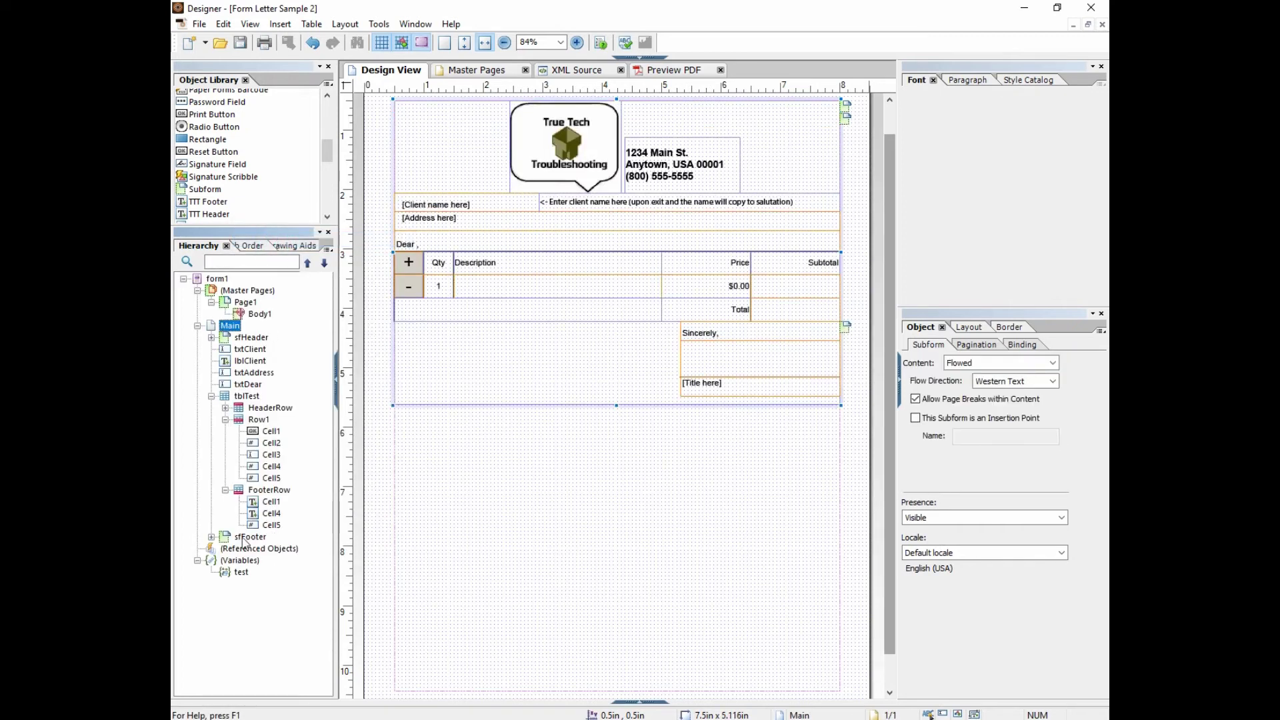
left_click(212, 396)
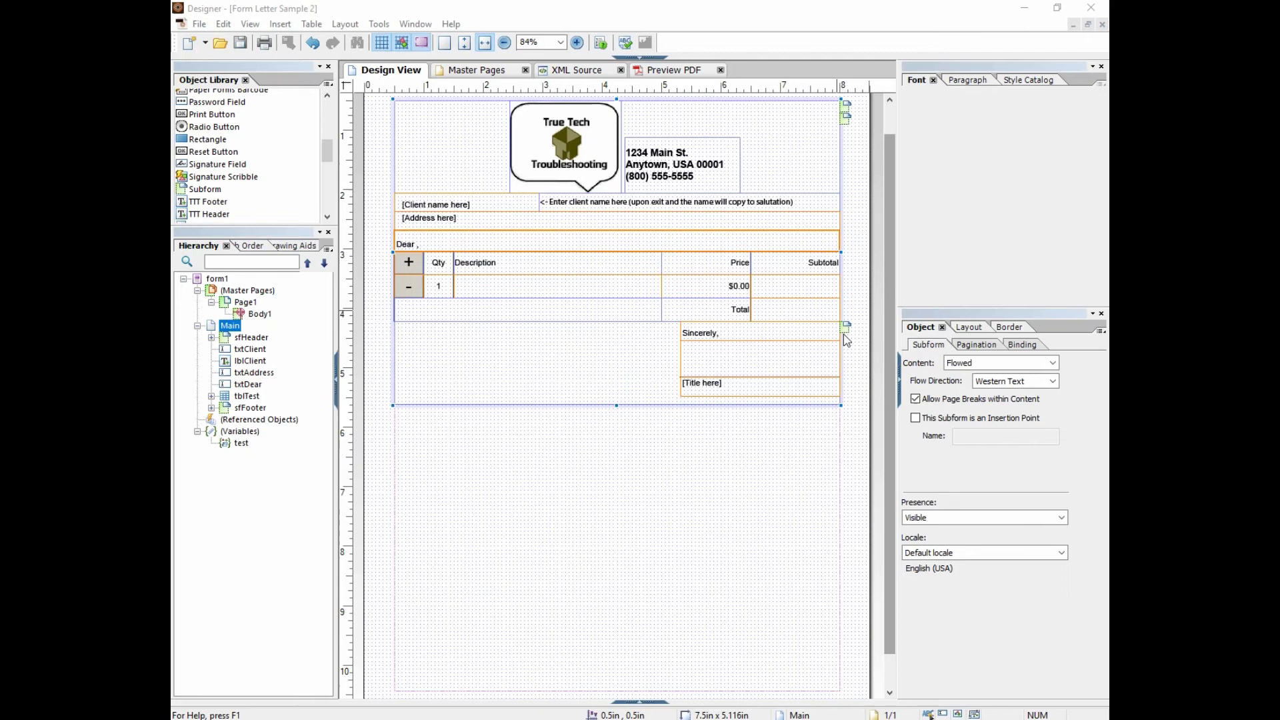
Step: Move the sfHeader subform with the logo and address from Main to Page1 under Master Pages
scroll(891, 246, "up", 1)
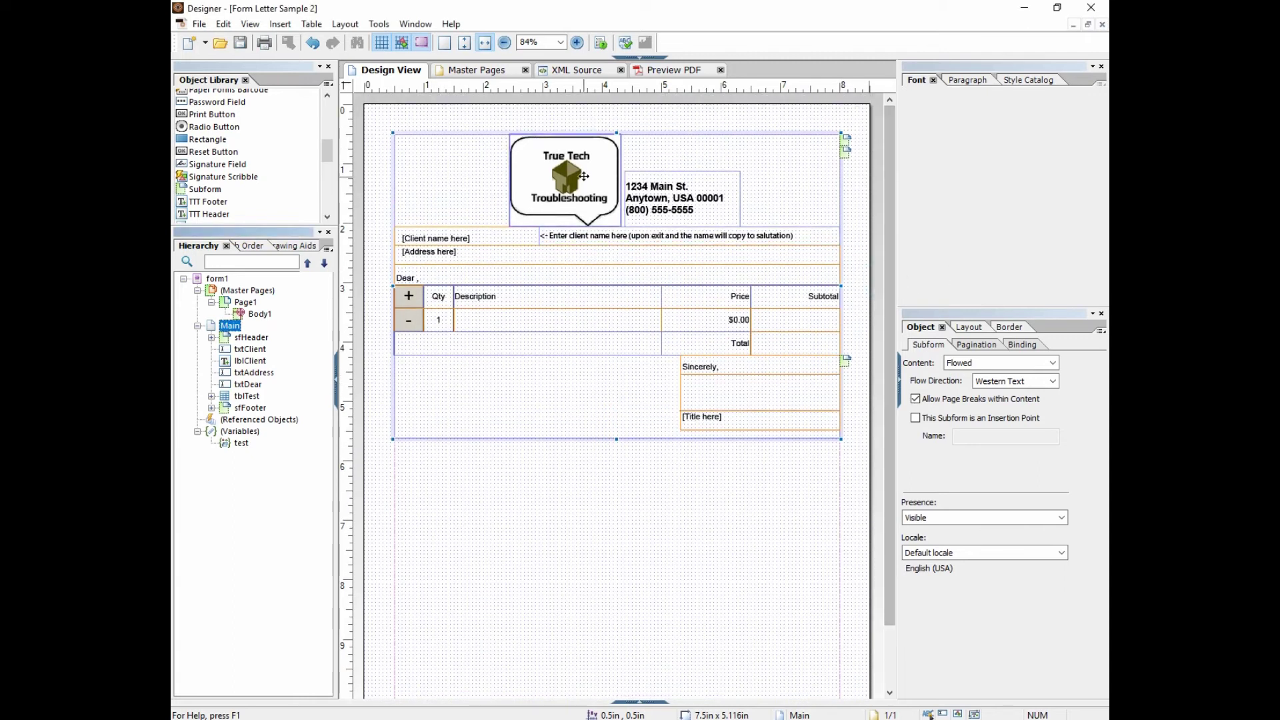
left_click(642, 202)
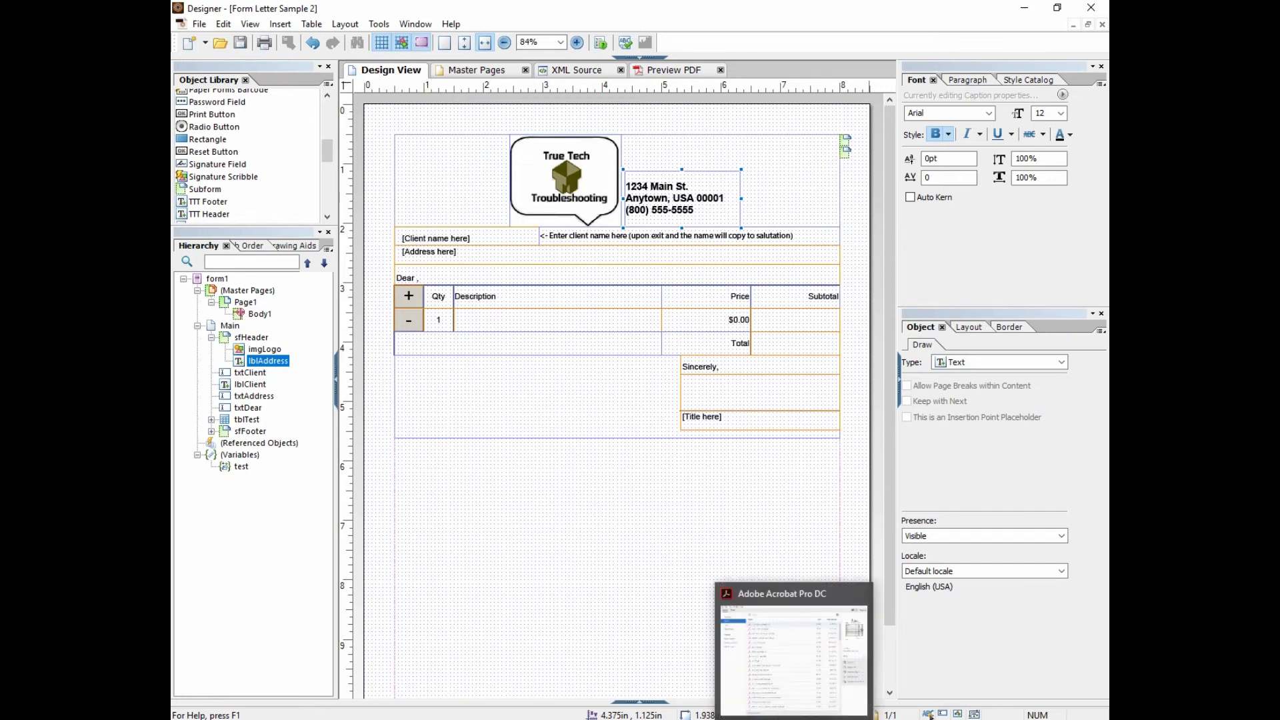
left_click(398, 157)
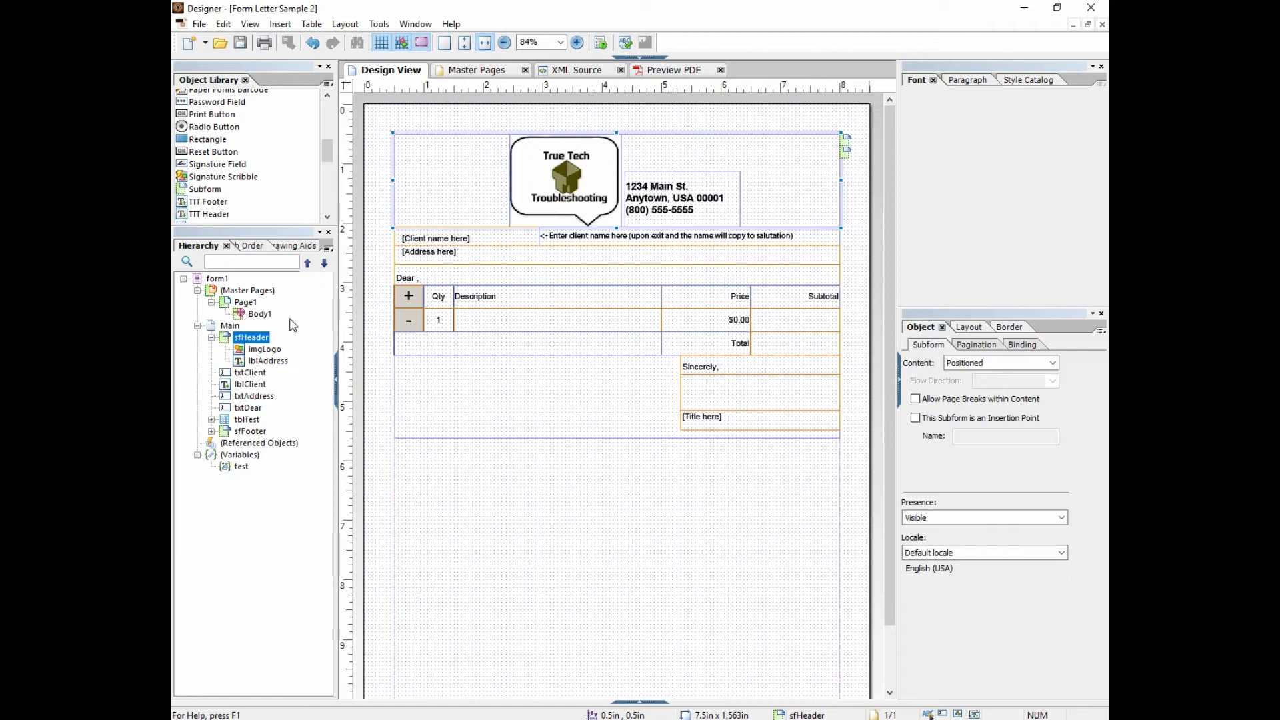
left_click_drag(254, 342, 256, 316)
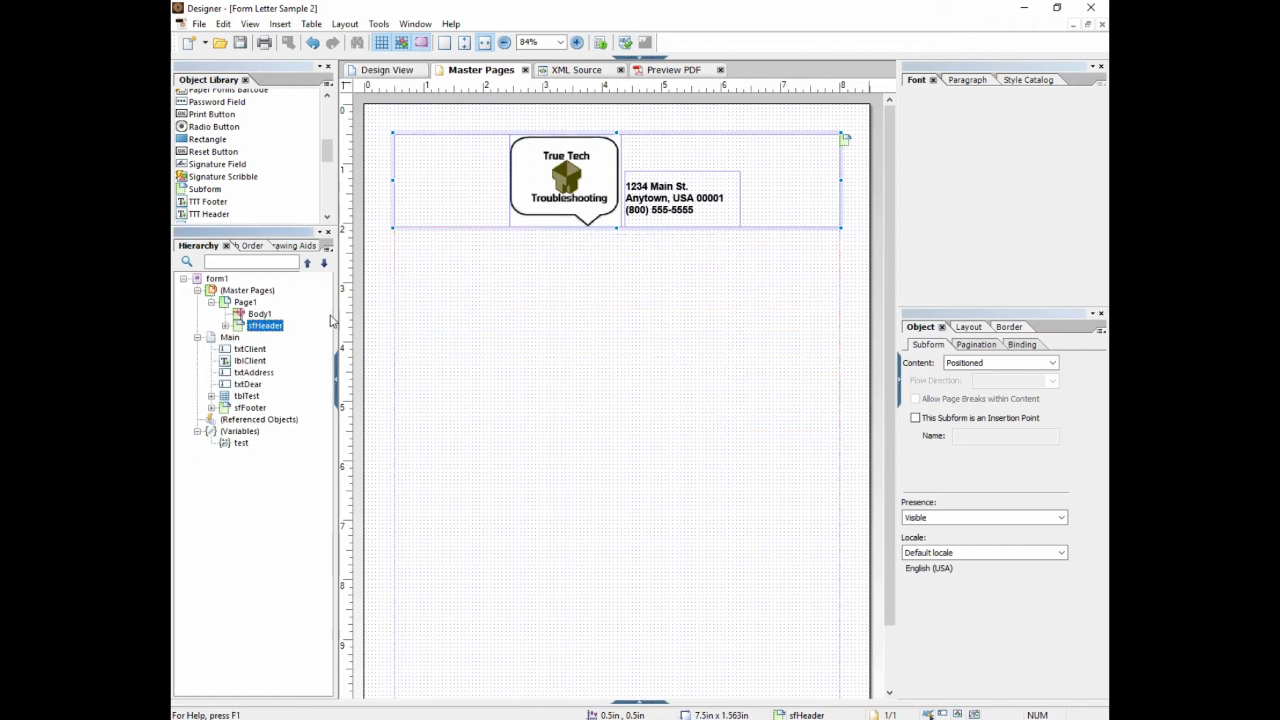
Step: Compare the extents of the Body1 content area and sfHeader on the master page by selecting each
left_click(840, 252)
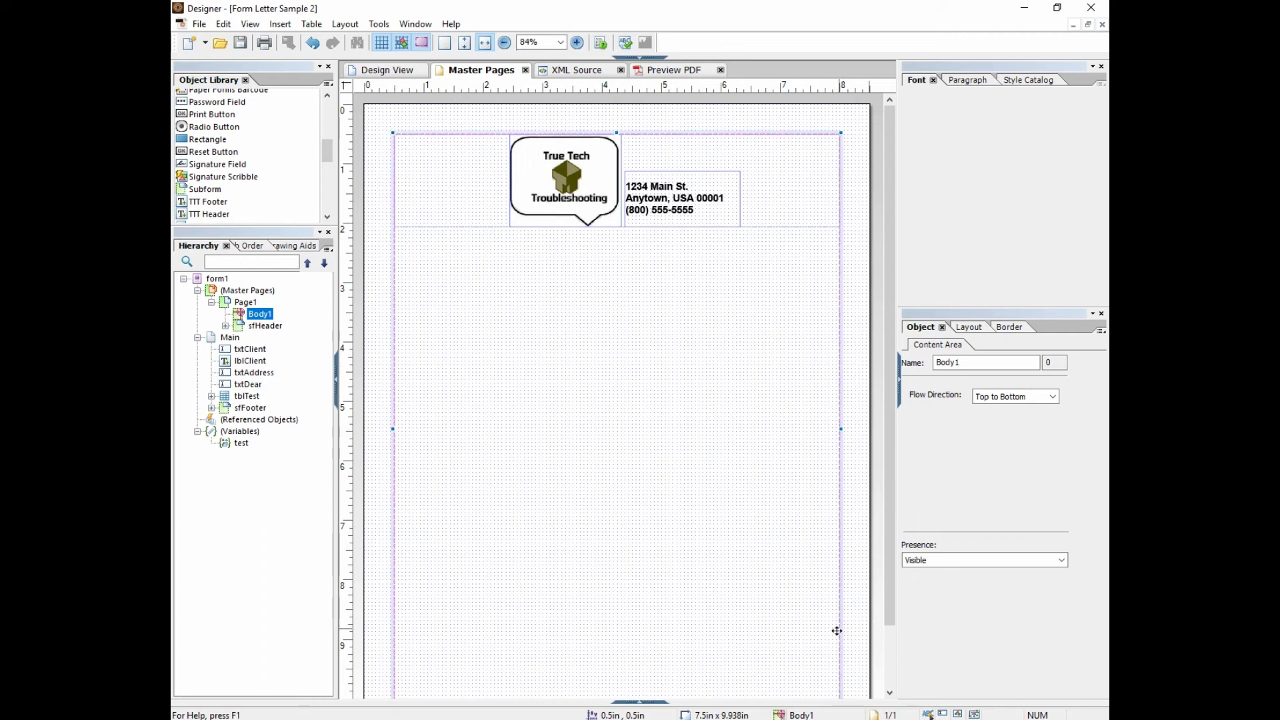
left_click(440, 226)
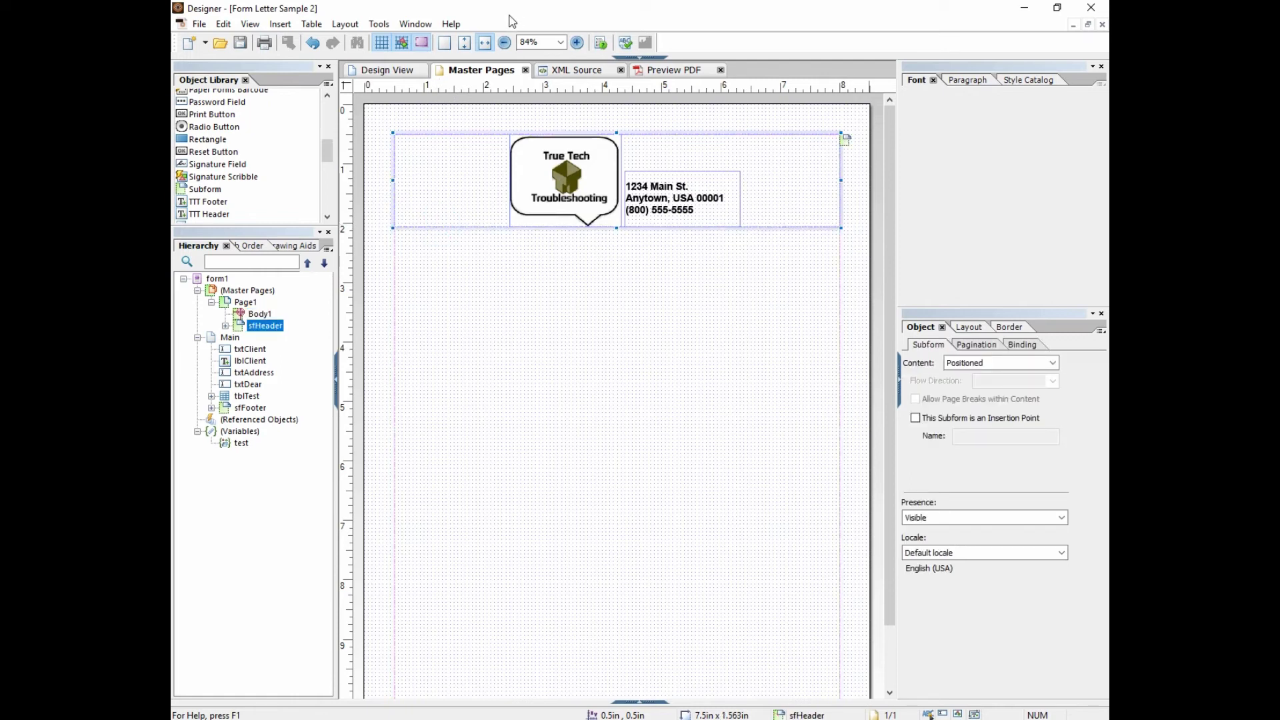
Step: Lower the top of the Body1 content area to 2.063 in and place the sfHeader subform above it at 0.438 in on the master page
left_click(402, 70)
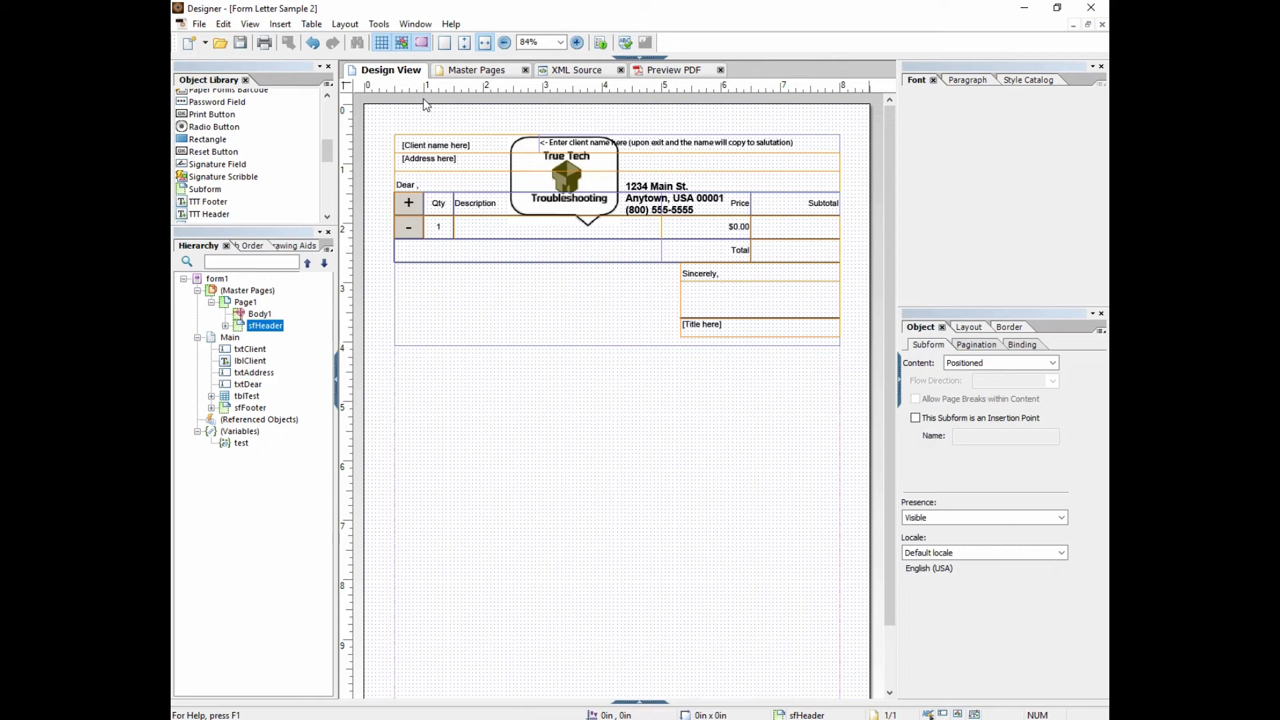
left_click(466, 72)
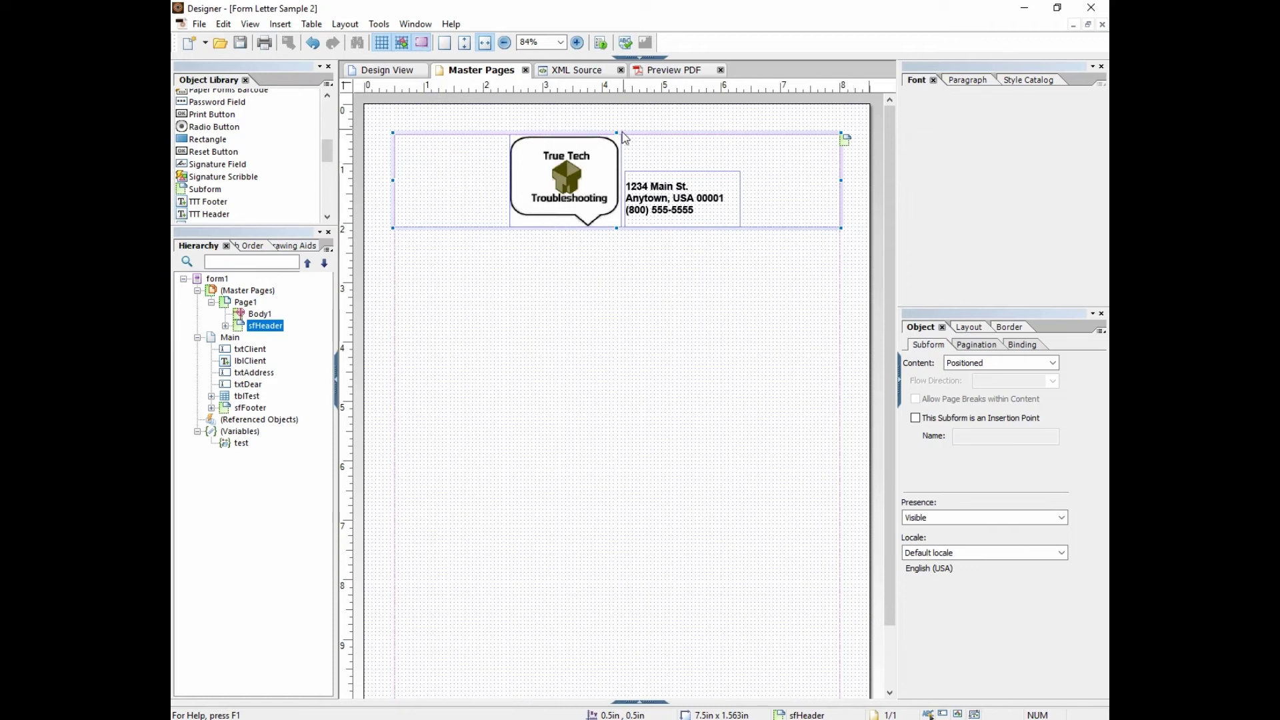
left_click_drag(615, 224, 615, 317)
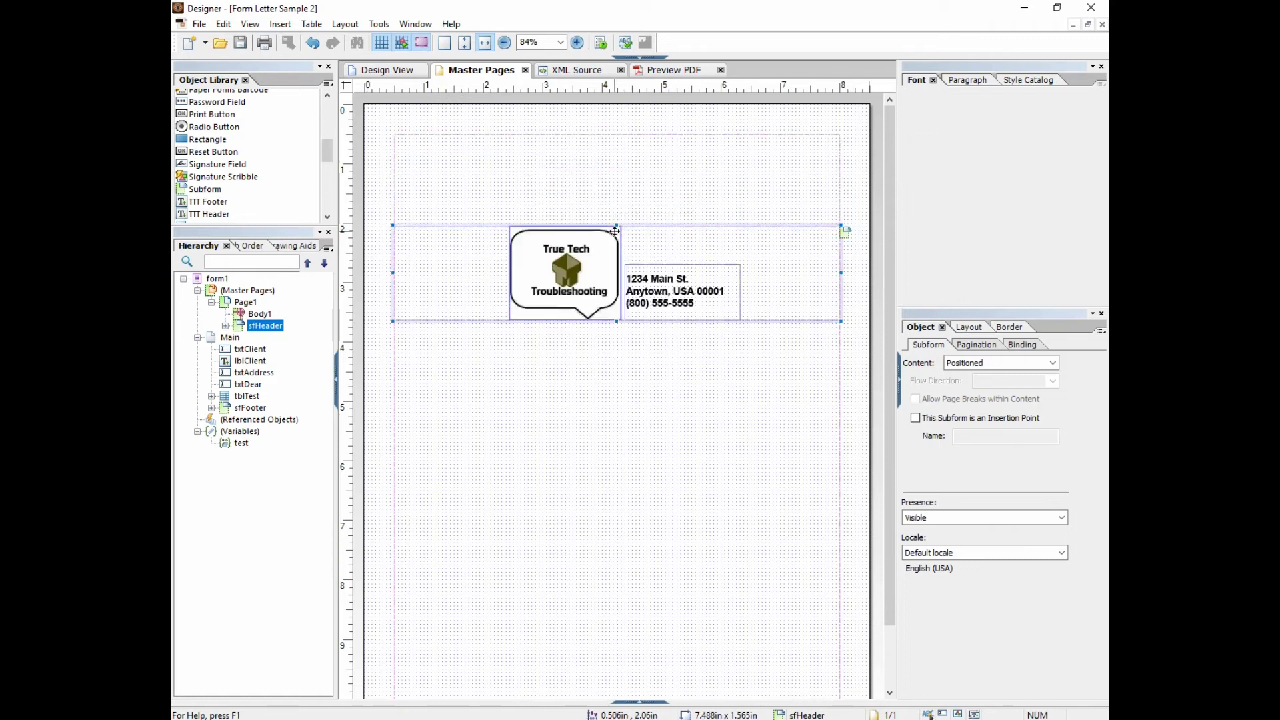
left_click(564, 134)
left_click_drag(617, 132, 618, 226)
left_click_drag(463, 322, 461, 224)
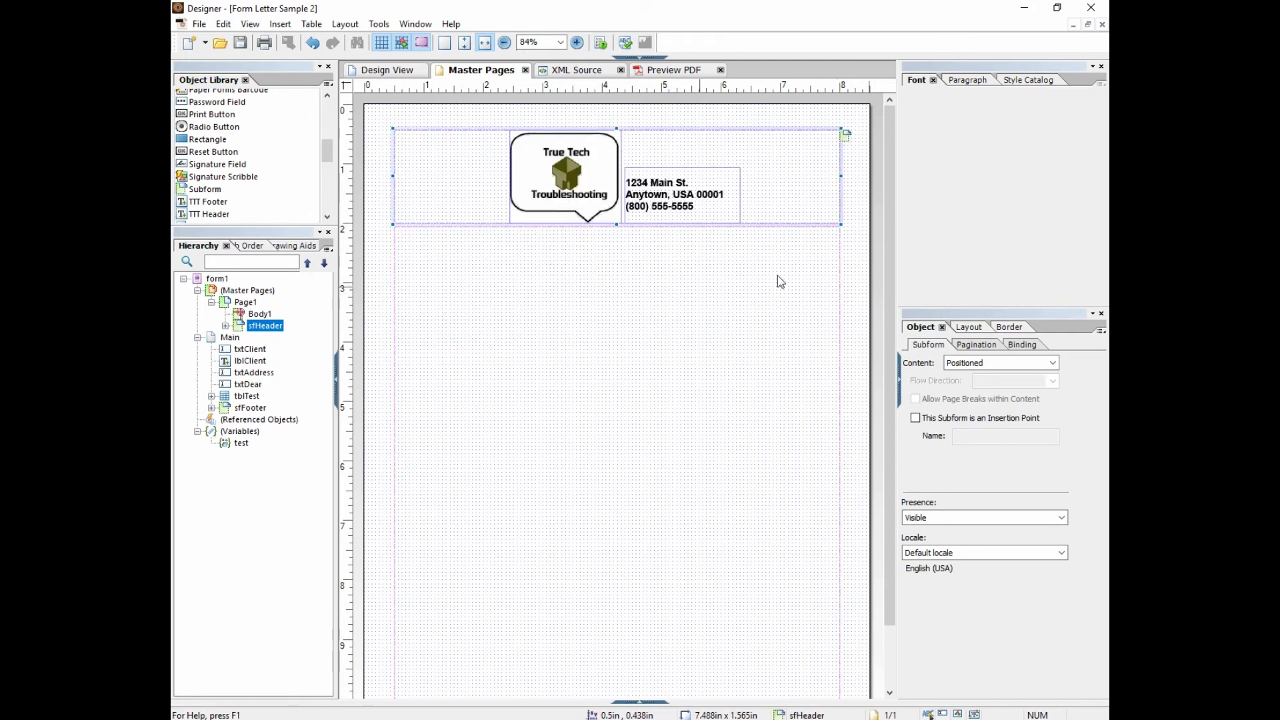
Step: Check the extents of Body1 and sfHeader on the master page, and inspect the letterhead and Main subform in the design layout
left_click(833, 286)
scroll(890, 274, "down", 1)
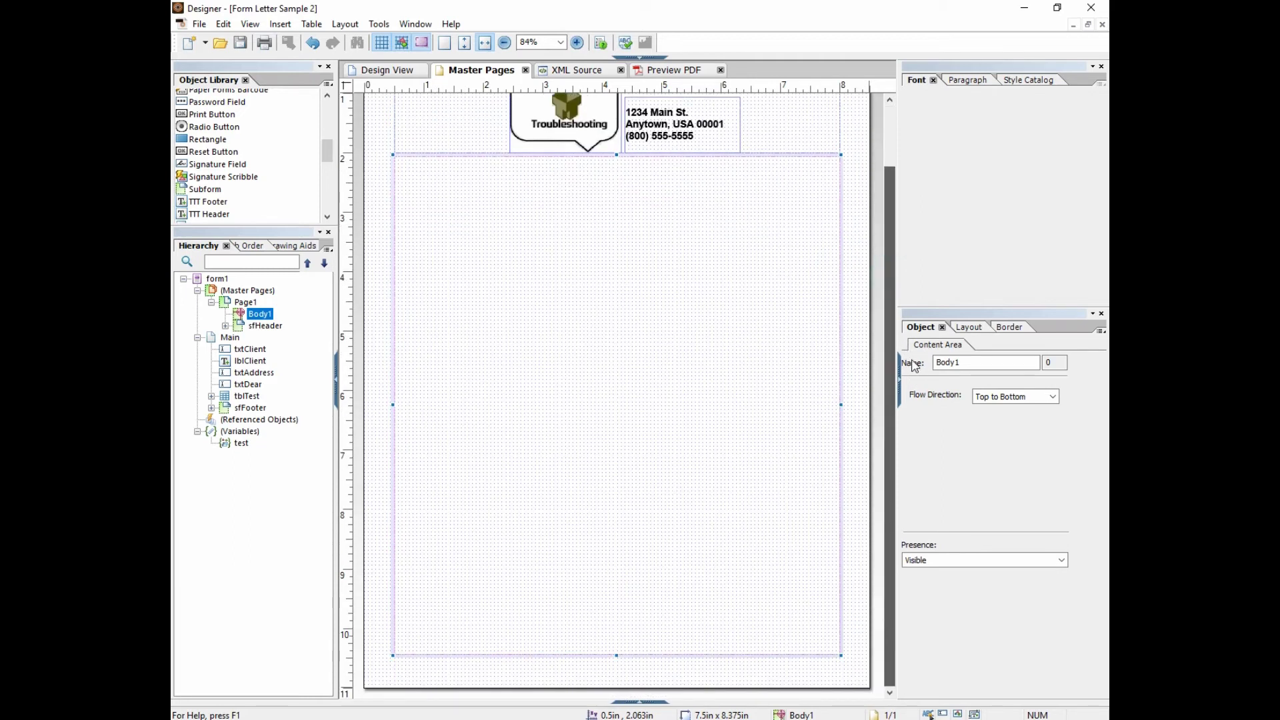
scroll(910, 287, "up", 1)
left_click(837, 154)
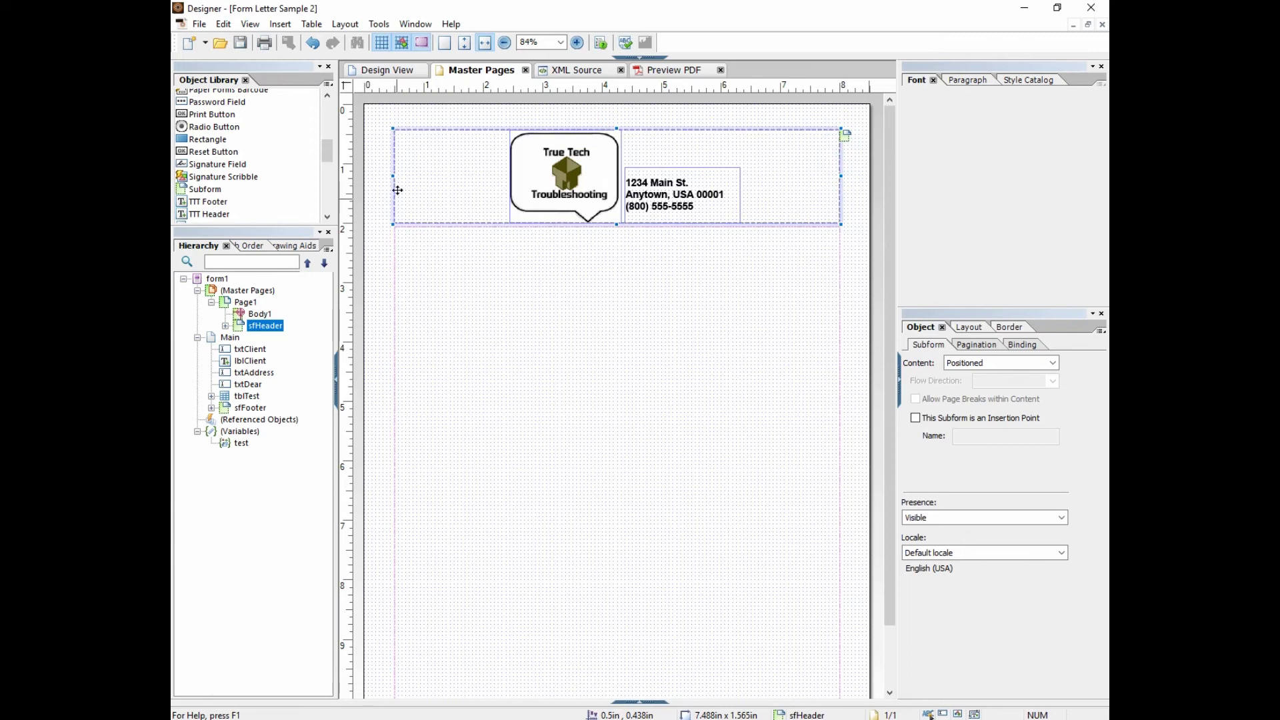
left_click(378, 72)
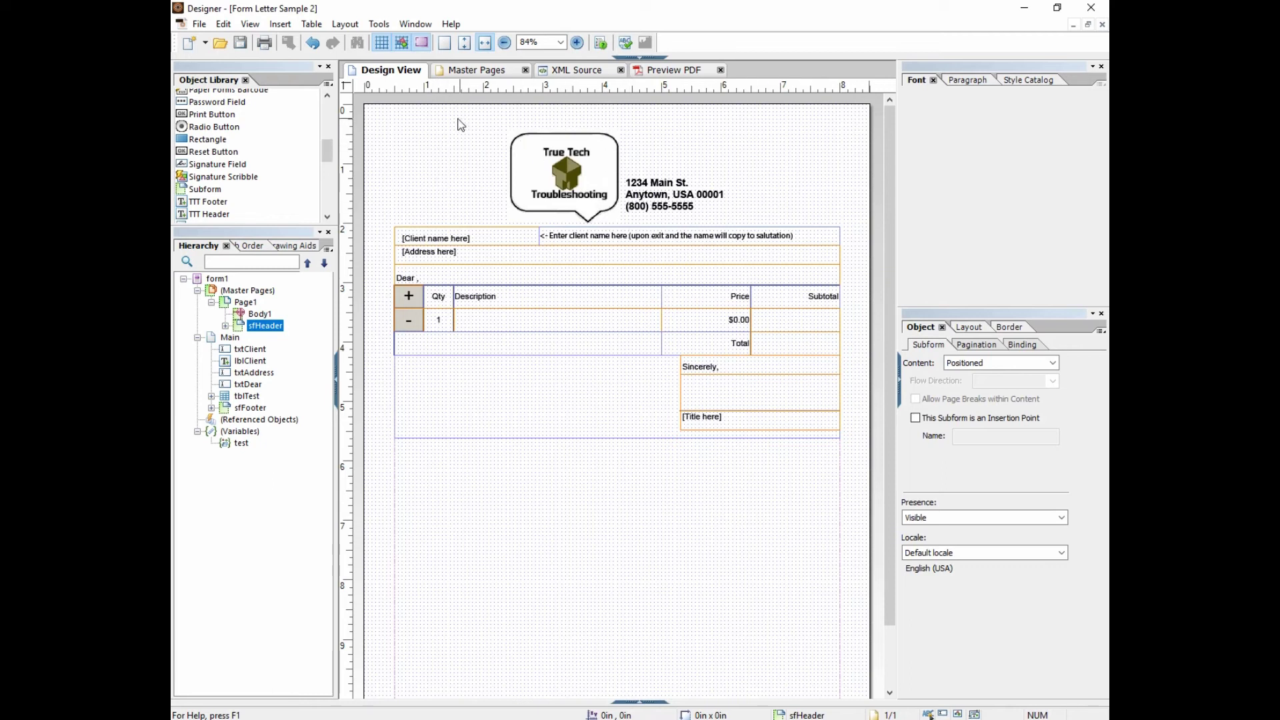
left_click(596, 128)
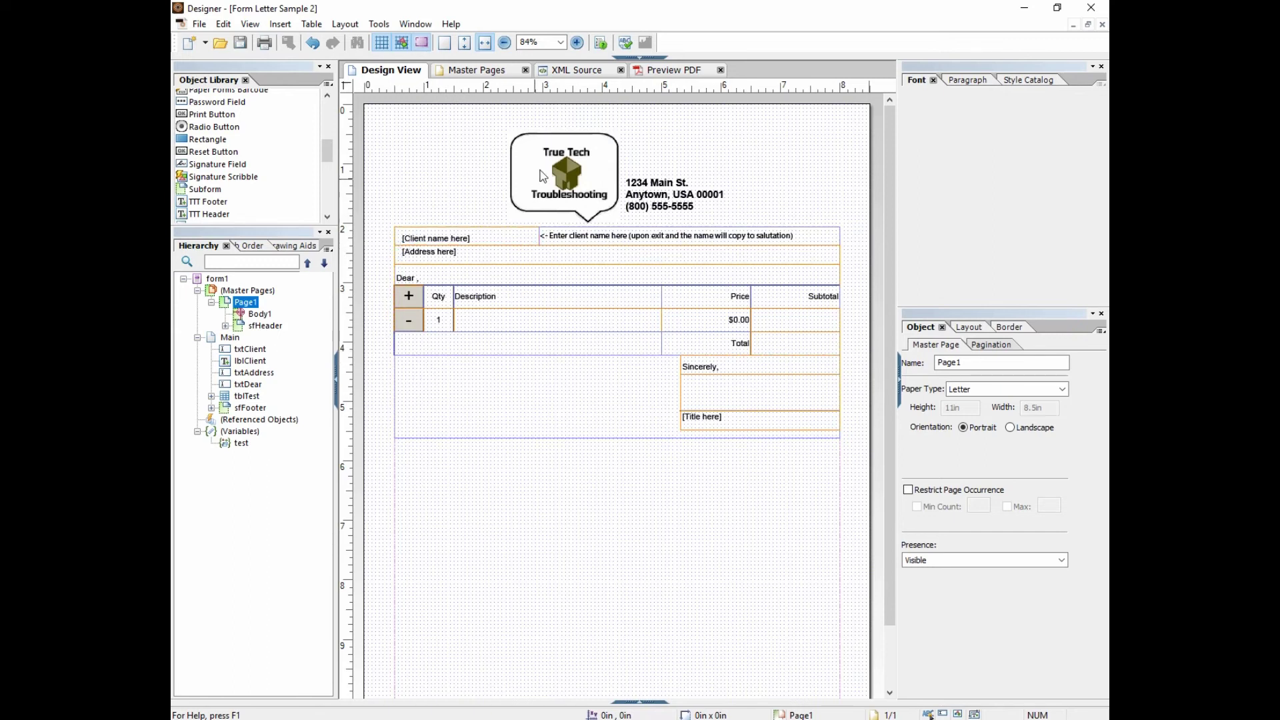
left_click(230, 337)
left_click(594, 158)
Step: Save the form and open Form Letter Sample 2.pdf in Adobe Acrobat Pro DC
left_click(241, 44)
left_click(931, 716)
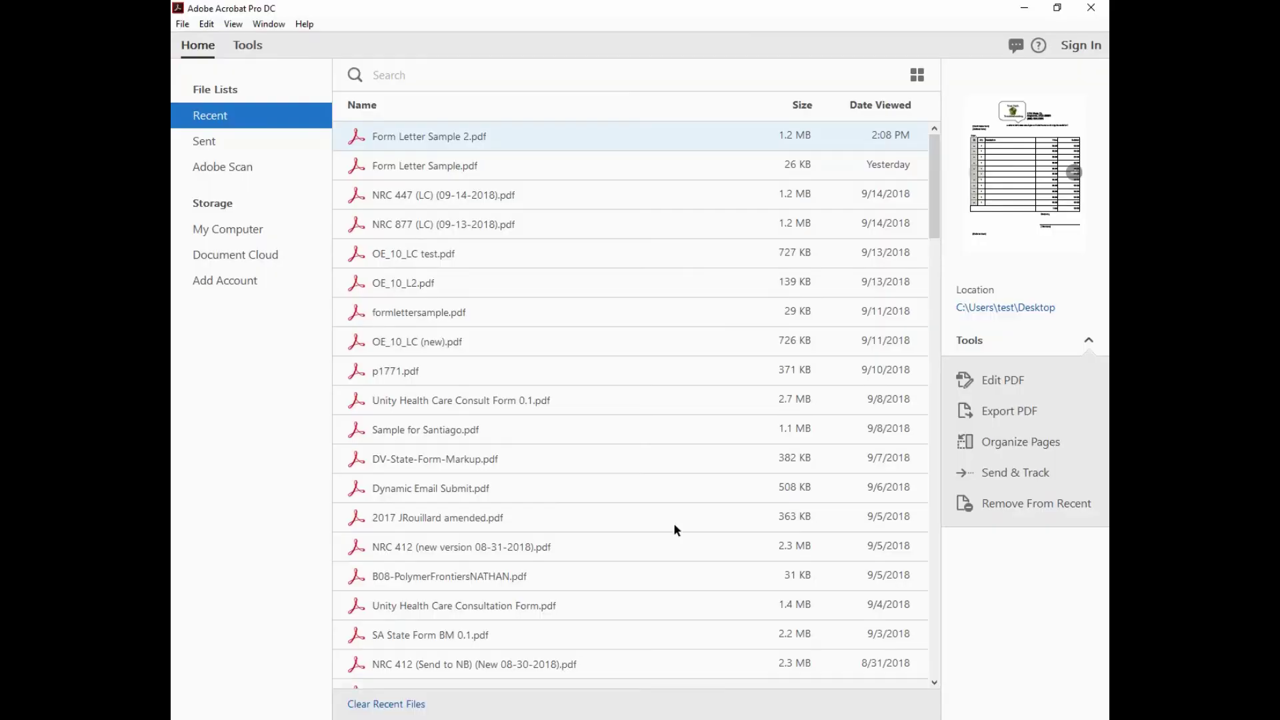
double_click(414, 136)
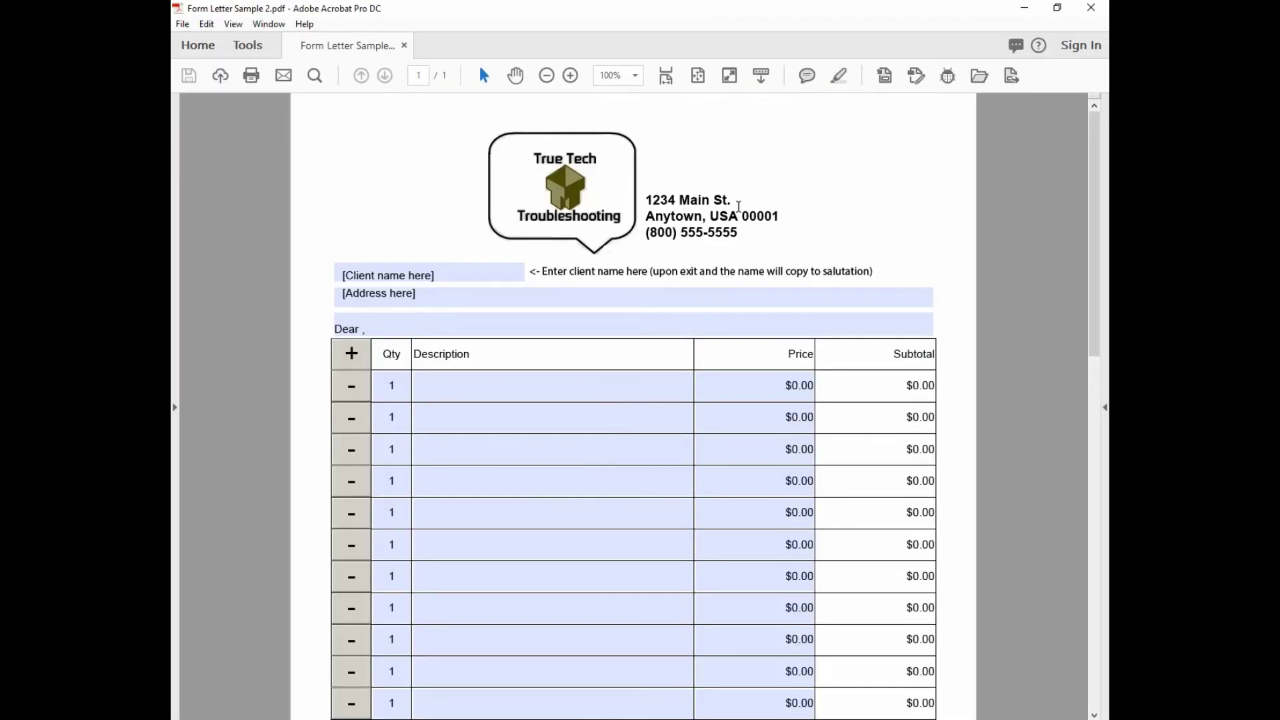
Step: Show the page thumbnails of the PDF and zoom out to 70.8% so the whole letter fits
left_click(654, 404)
left_click(667, 397)
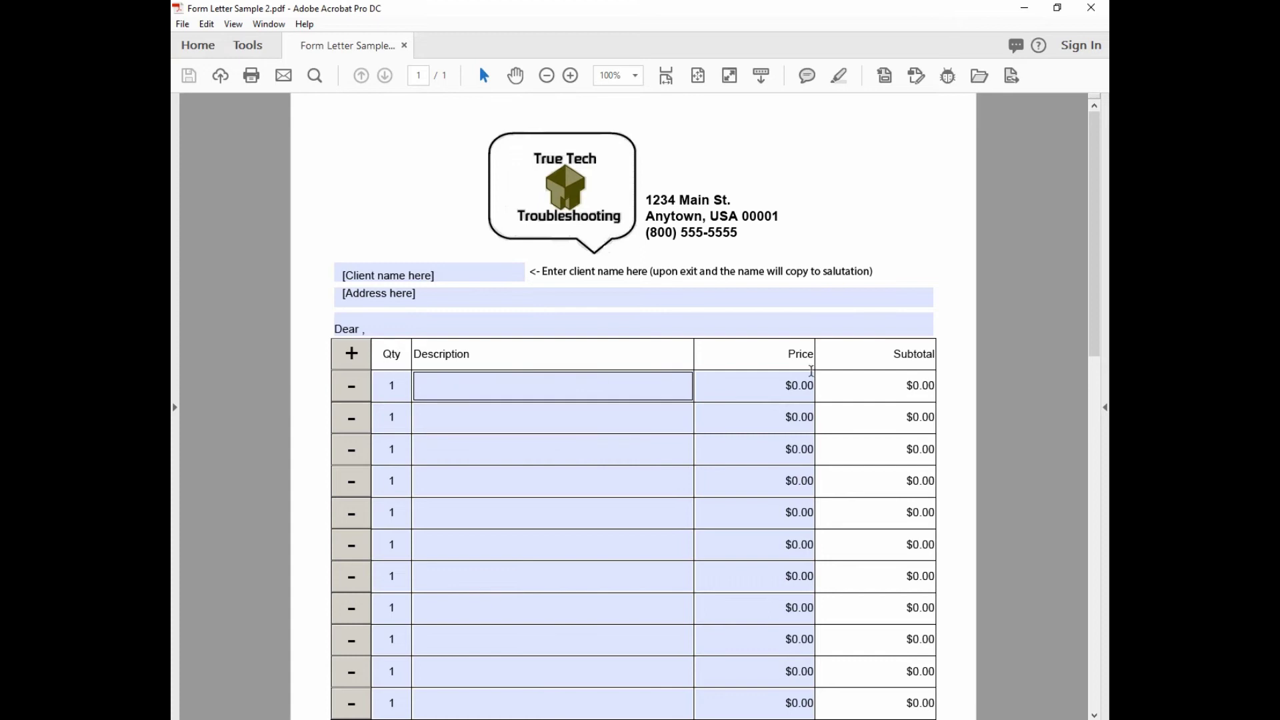
left_click(175, 187)
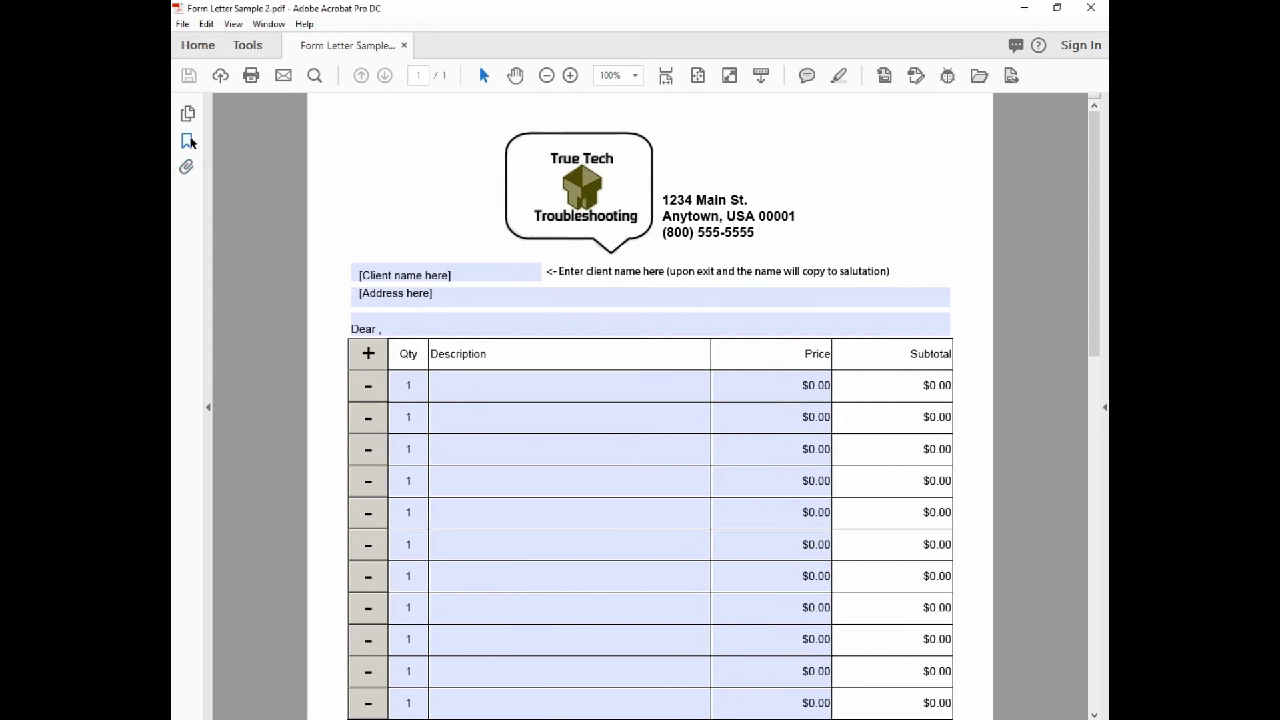
left_click(188, 116)
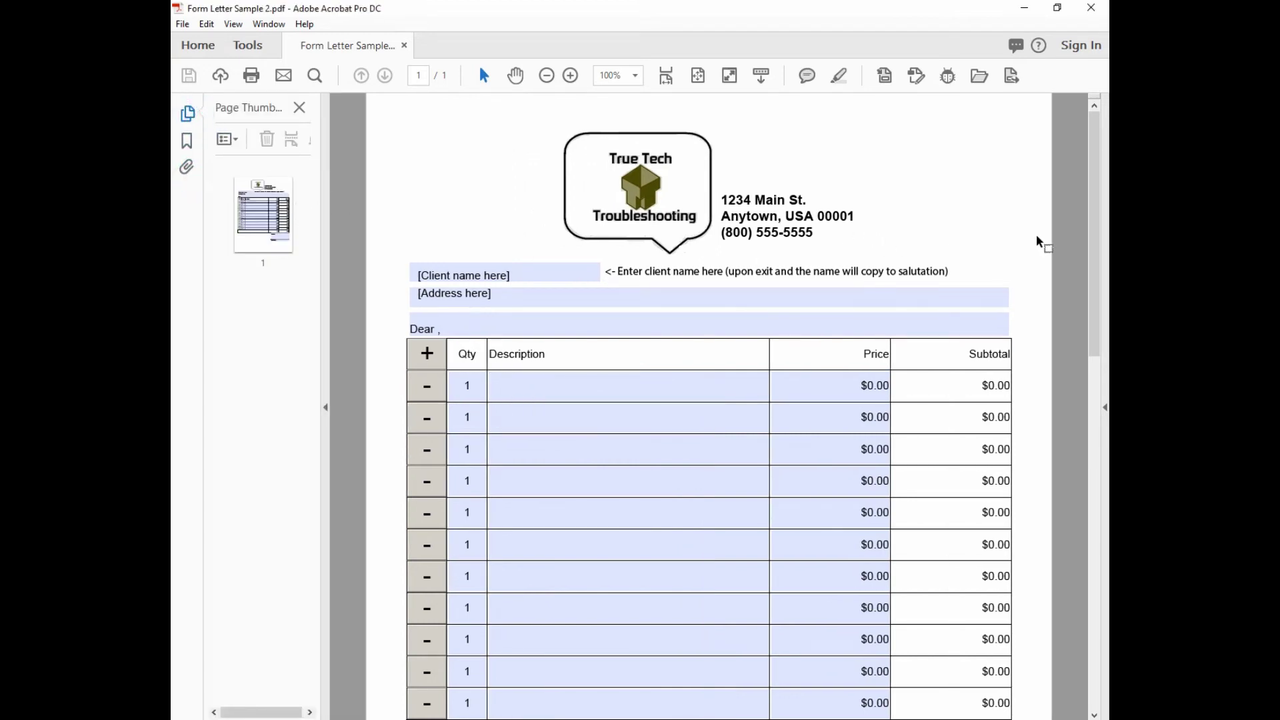
left_click(546, 75)
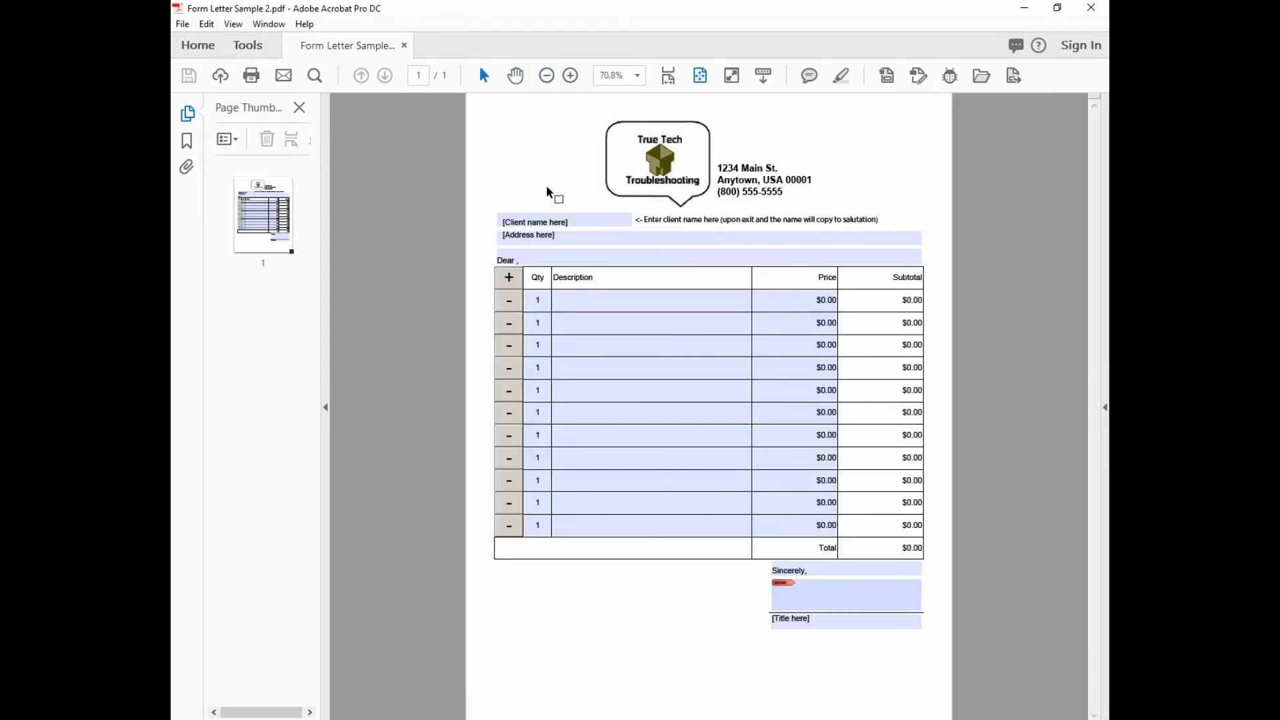
Step: Add item rows to the table until the letter flows onto a second page, and view page 2
left_click(518, 281)
left_click(517, 280)
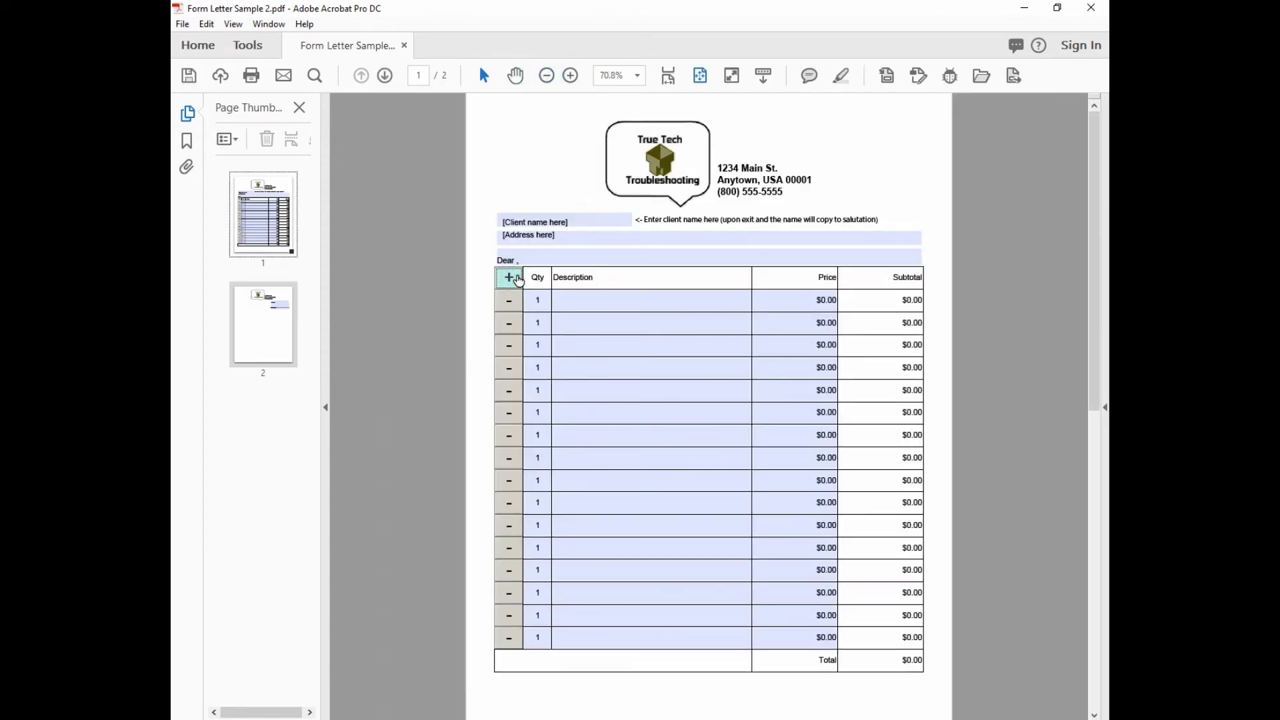
left_click(515, 282)
left_click(513, 286)
left_click(270, 336)
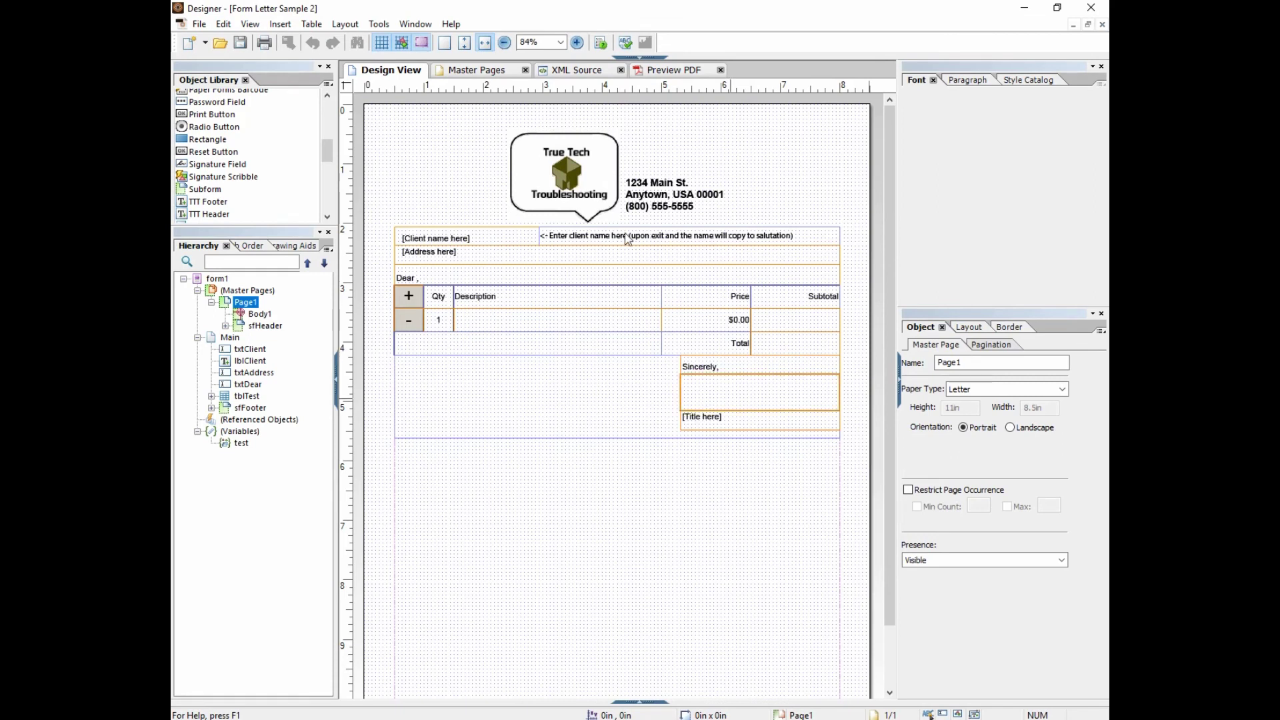
Step: Move the sfHeader subform on the master page down to 0.5 in, 0.5 in, against the top of Body1
left_click(483, 71)
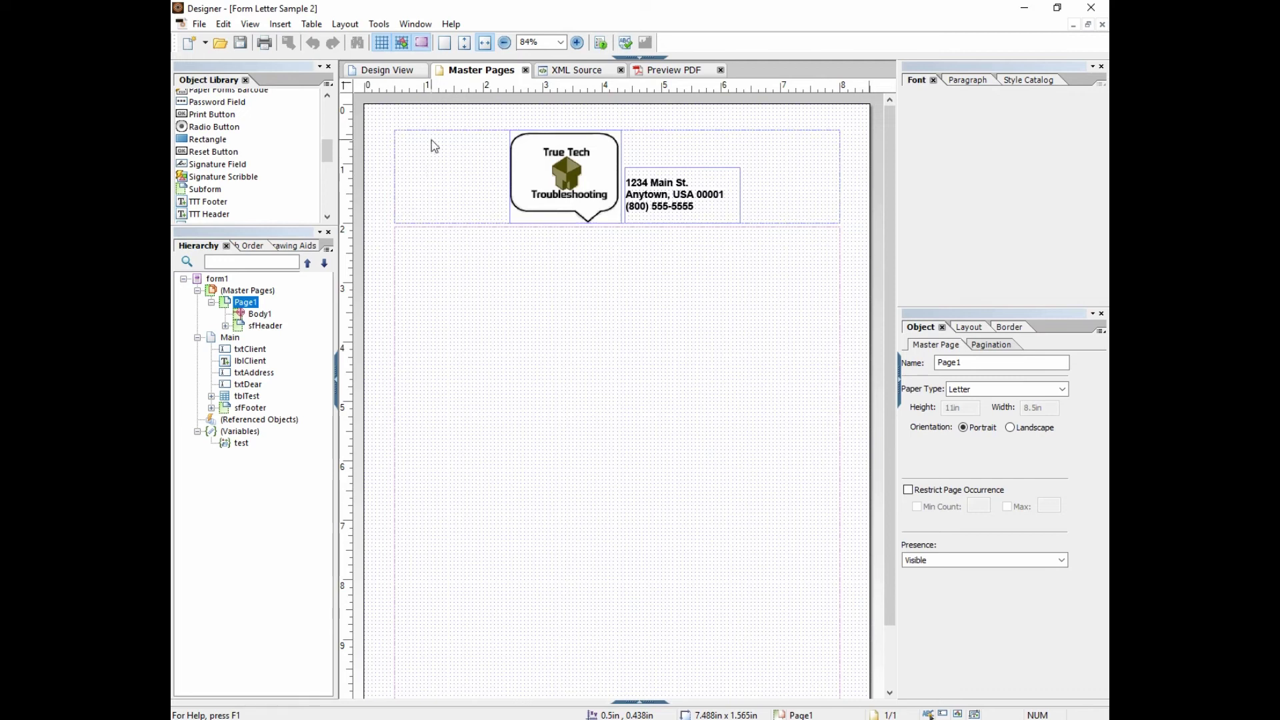
mouse_move(436, 135)
left_mouse_down()
mouse_move(437, 235)
mouse_move(437, 142)
mouse_move(424, 138)
left_mouse_up()
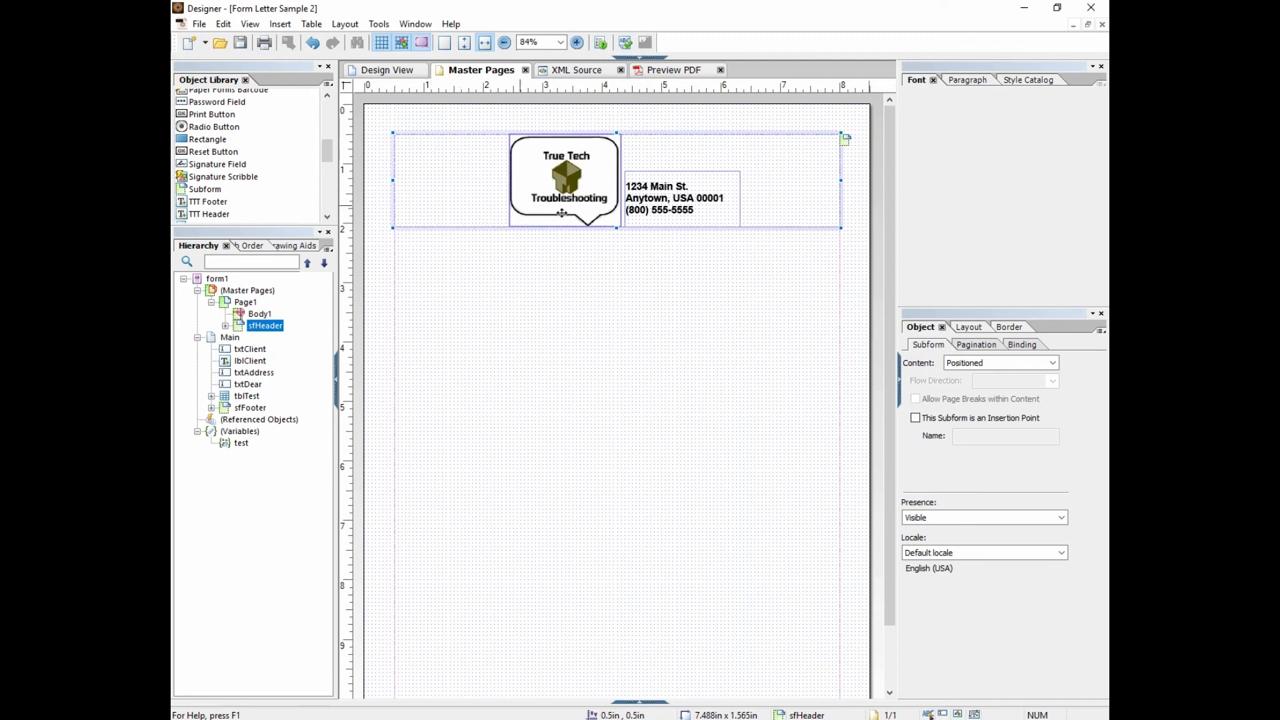
Step: Place the custom Page n of m object below Body1 near the bottom edge of the master page
left_click_drag(889, 235, 888, 293)
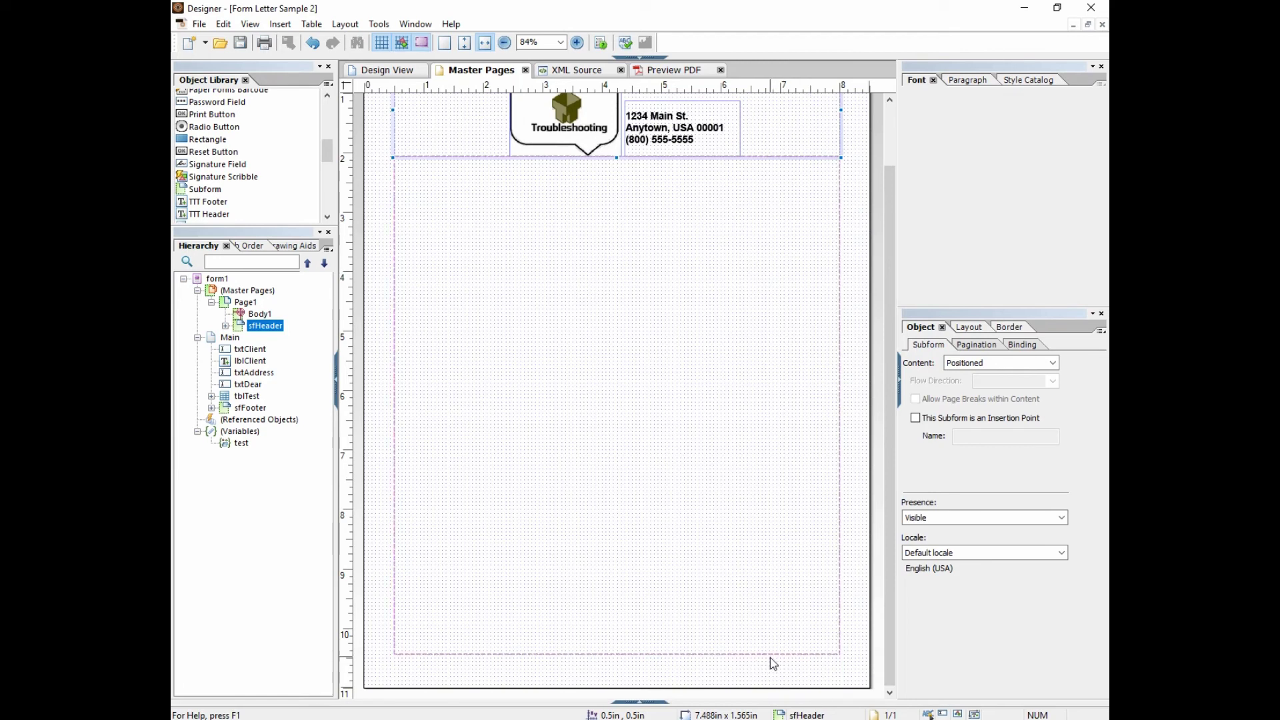
left_click_drag(327, 143, 327, 110)
left_click(182, 97)
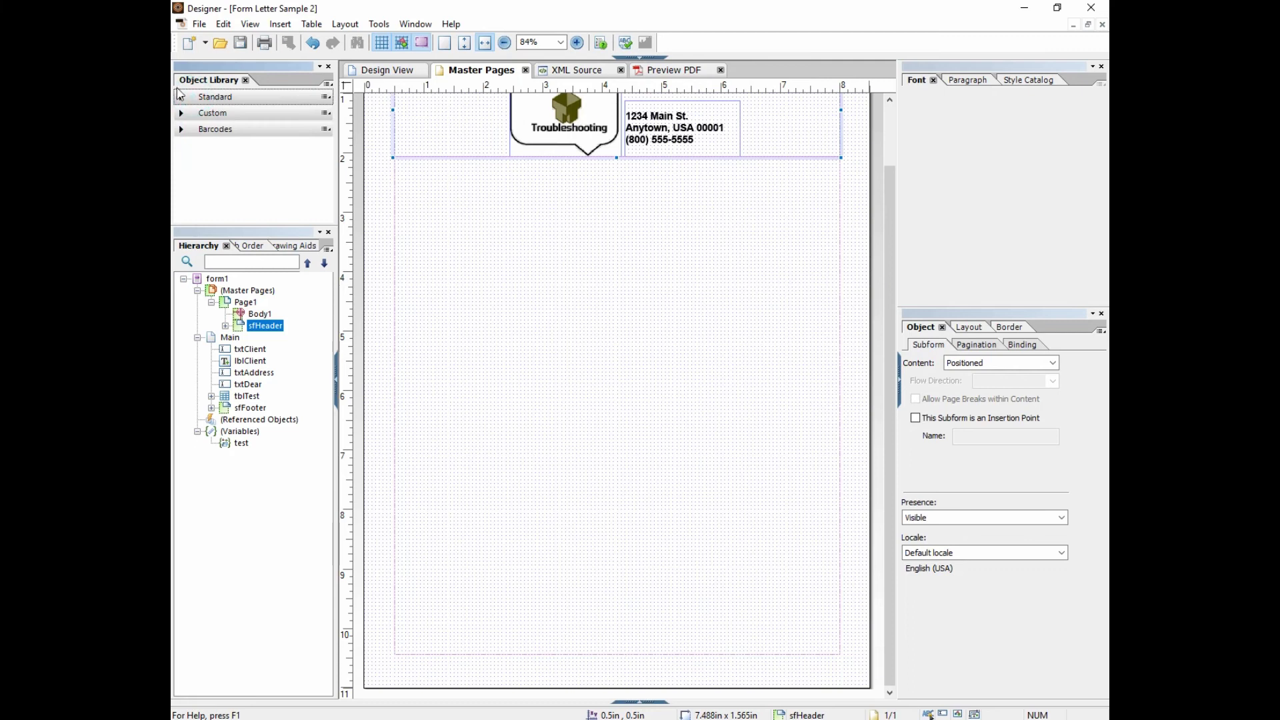
left_click(182, 113)
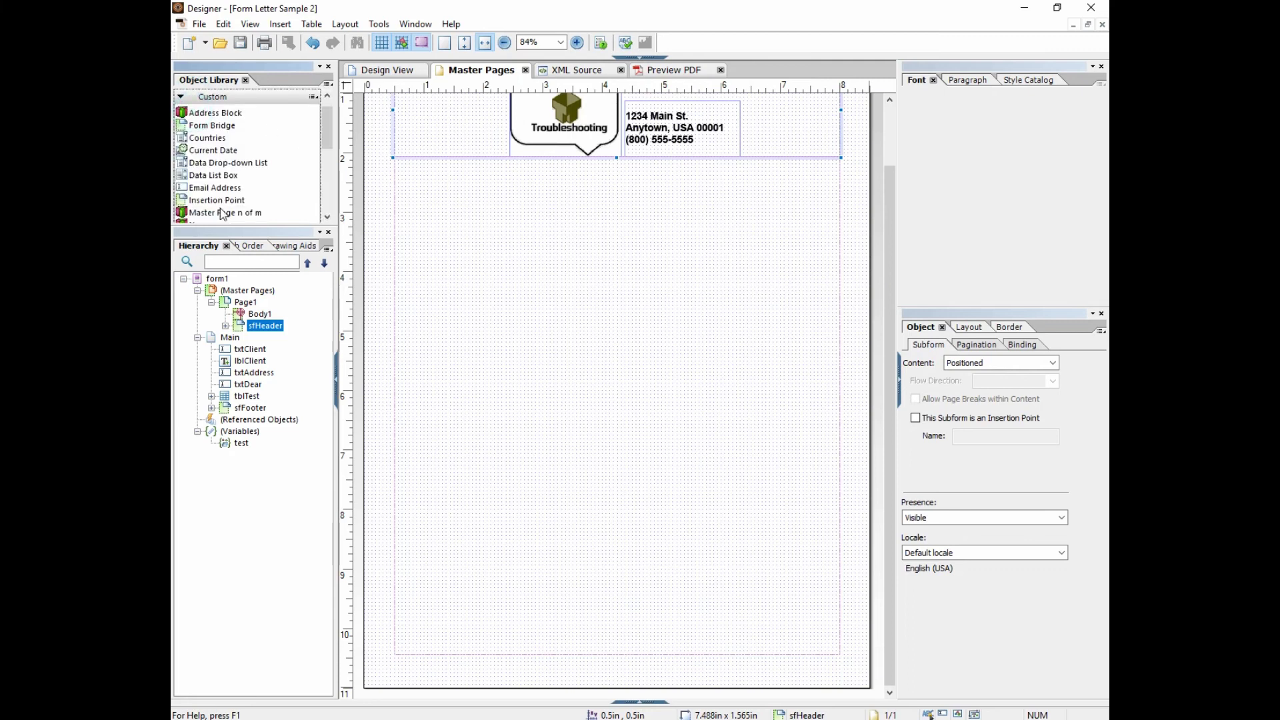
left_click_drag(331, 158, 331, 174)
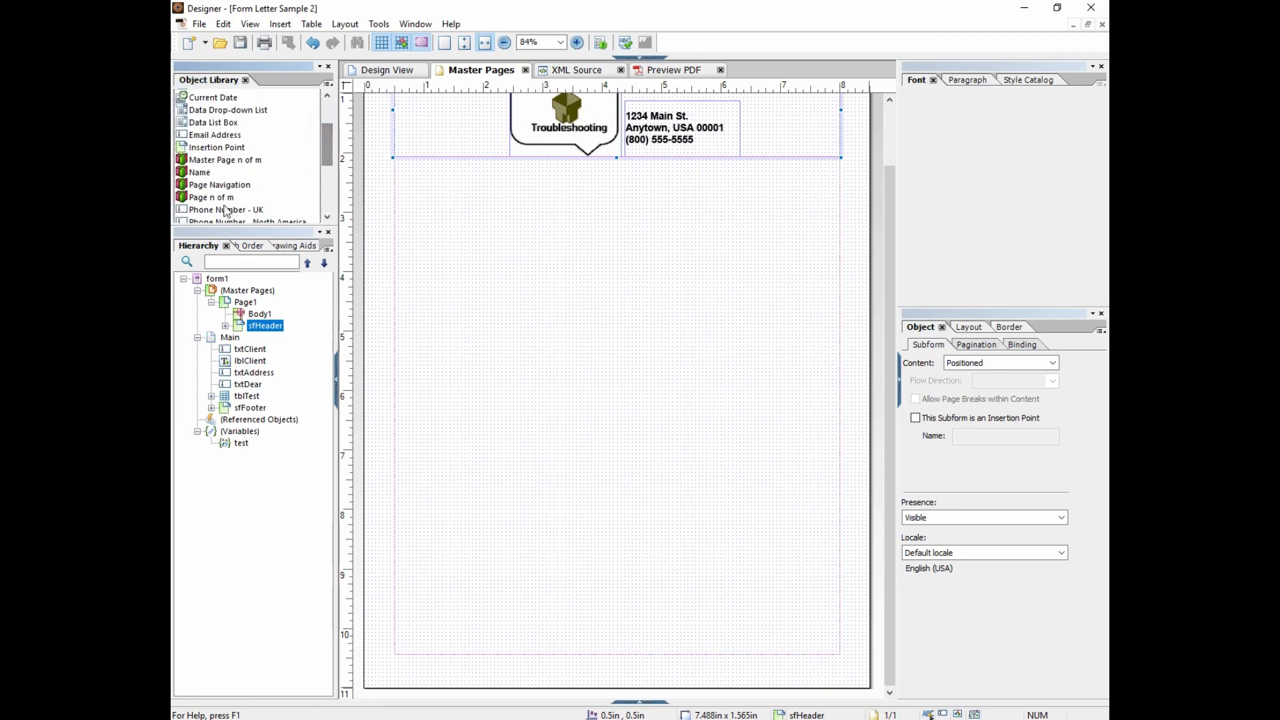
left_click_drag(198, 204, 624, 662)
Step: Center the CurrentPage, PageCount and Pages objects horizontally on the master page
left_click(345, 24)
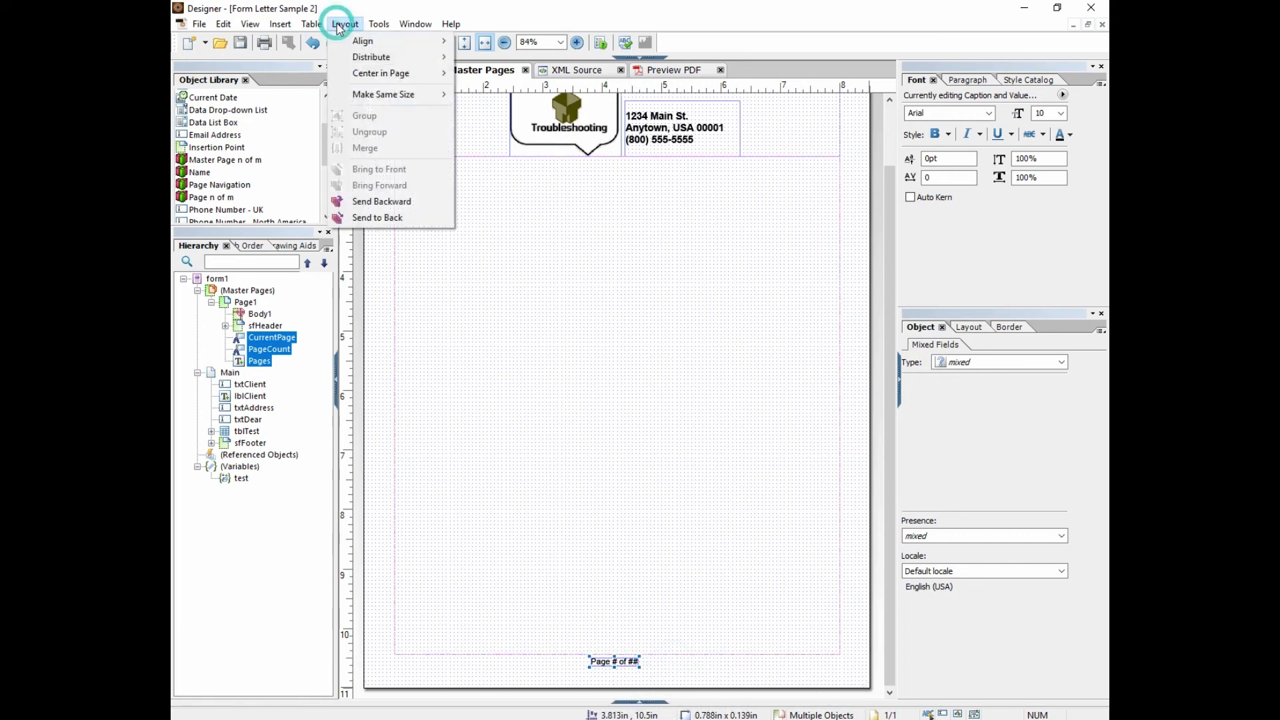
mouse_move(387, 73)
left_click(478, 73)
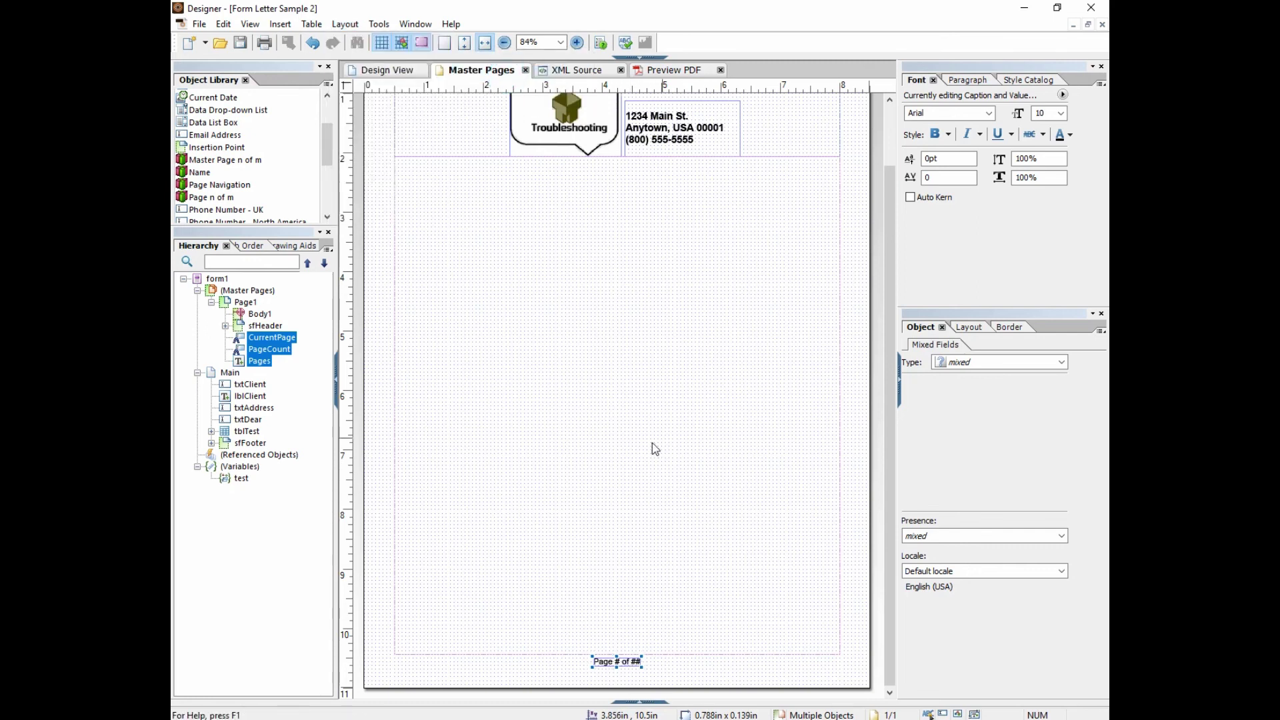
Step: Test the updated PDF in Acrobat by adding item rows, check the page numbering and header on both pages, and close it
left_click(395, 75)
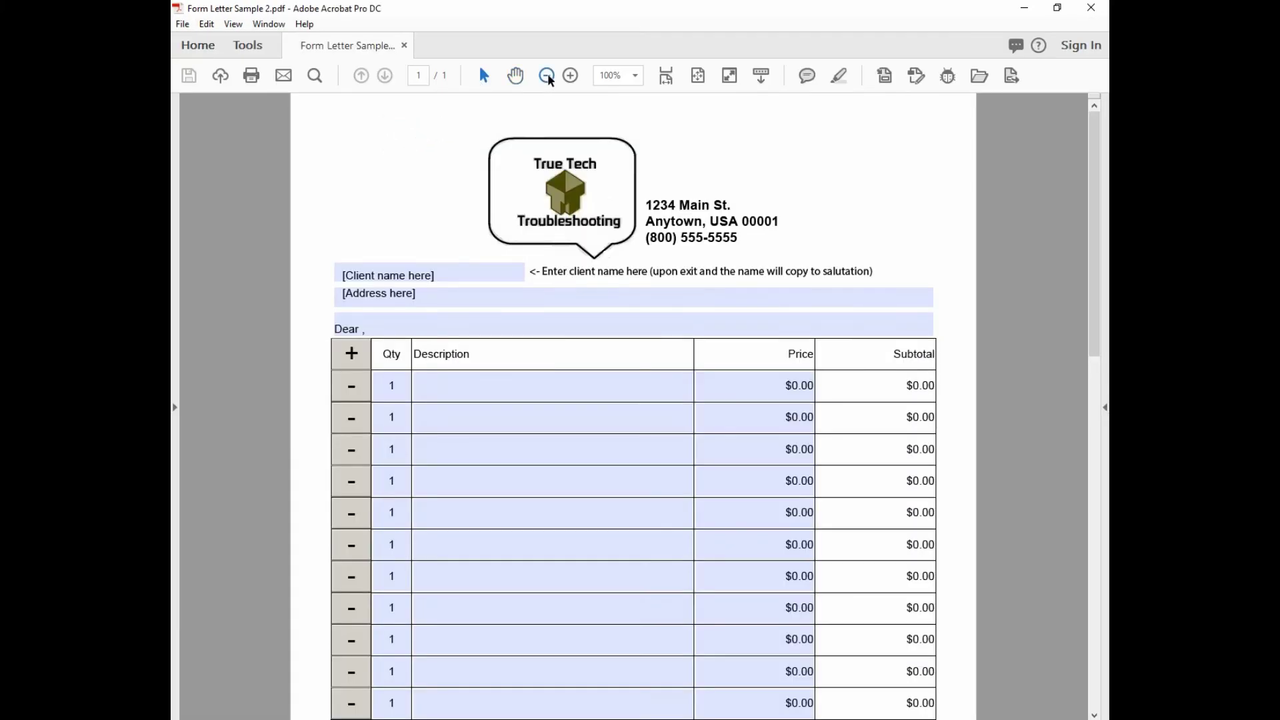
left_click(546, 75)
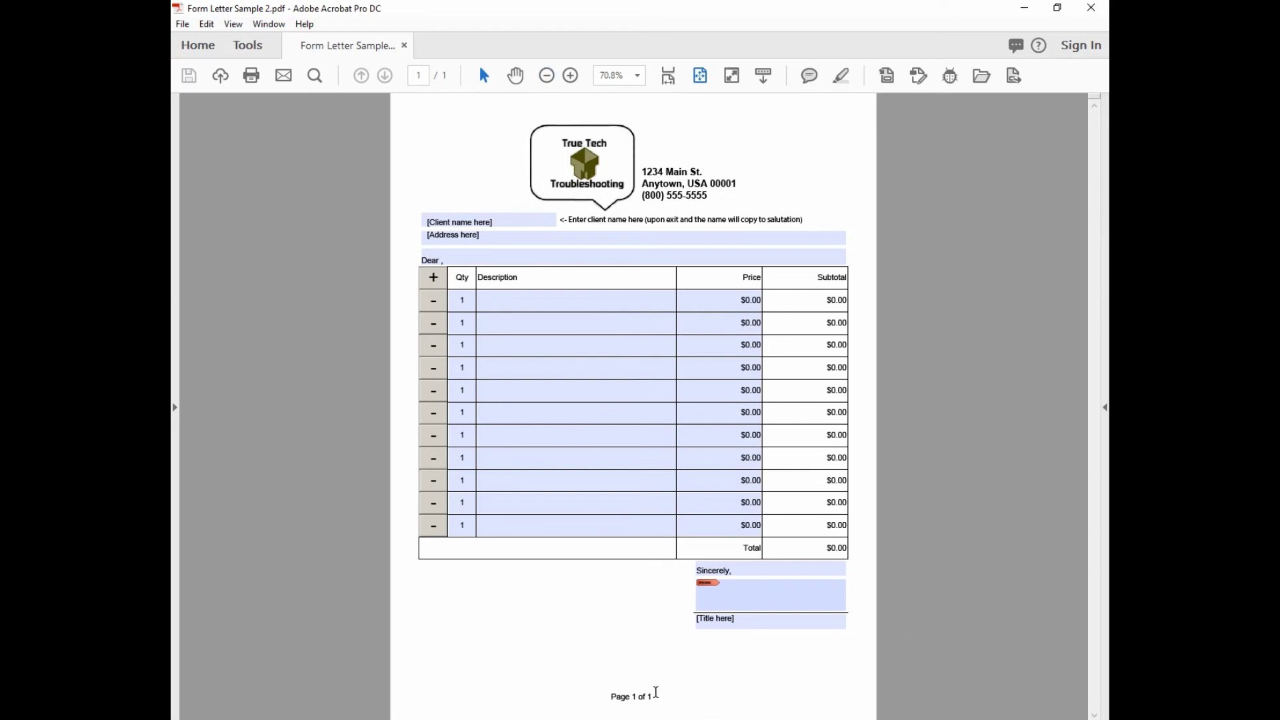
left_click(432, 279)
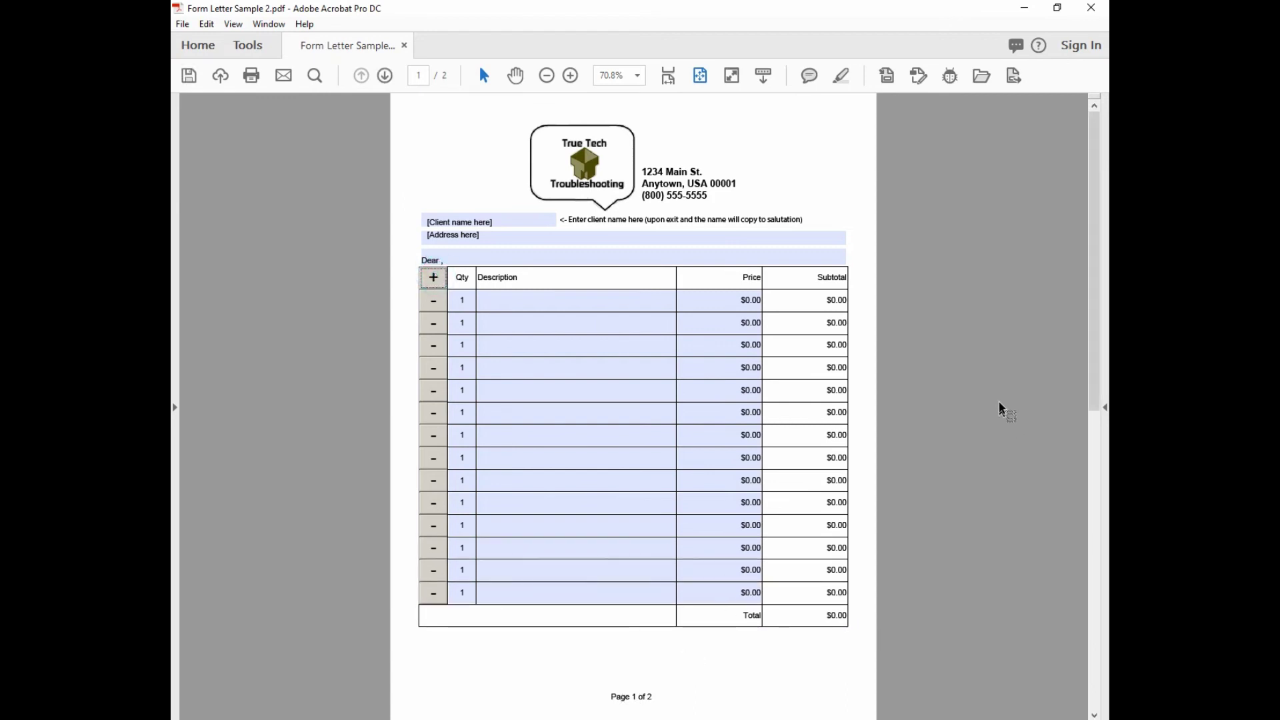
left_click_drag(1097, 373, 1102, 661)
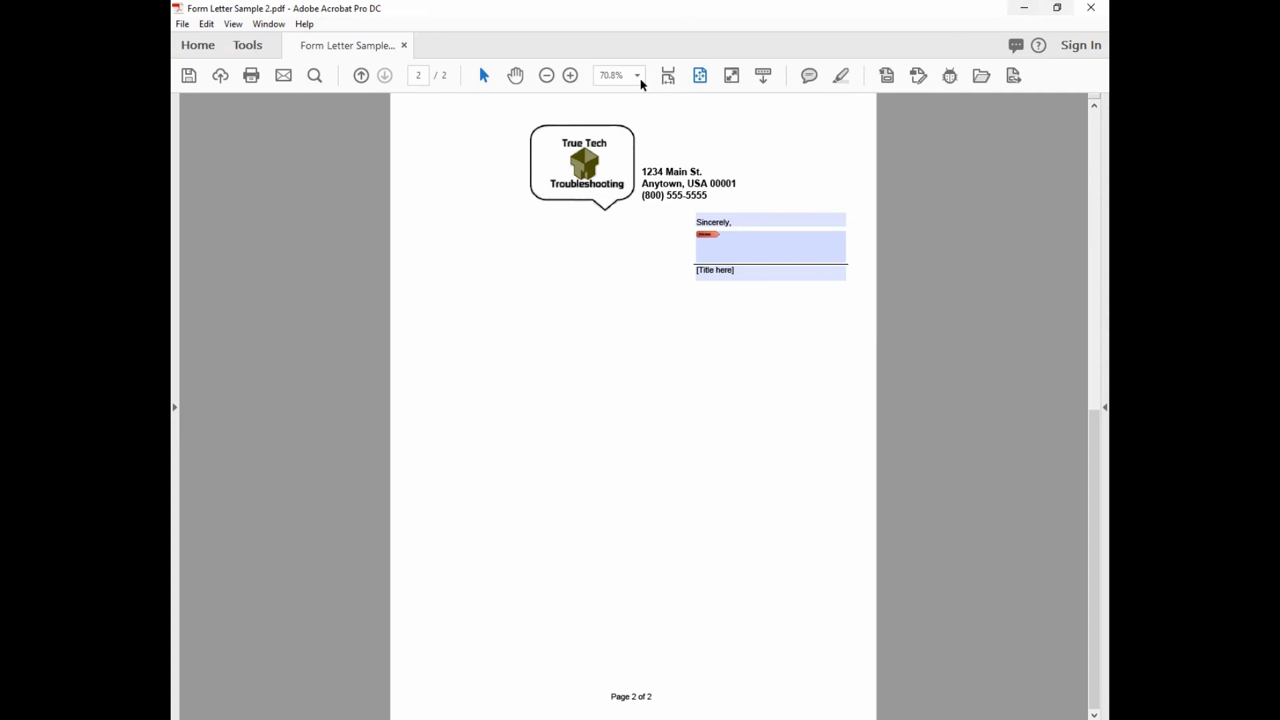
left_click(404, 45)
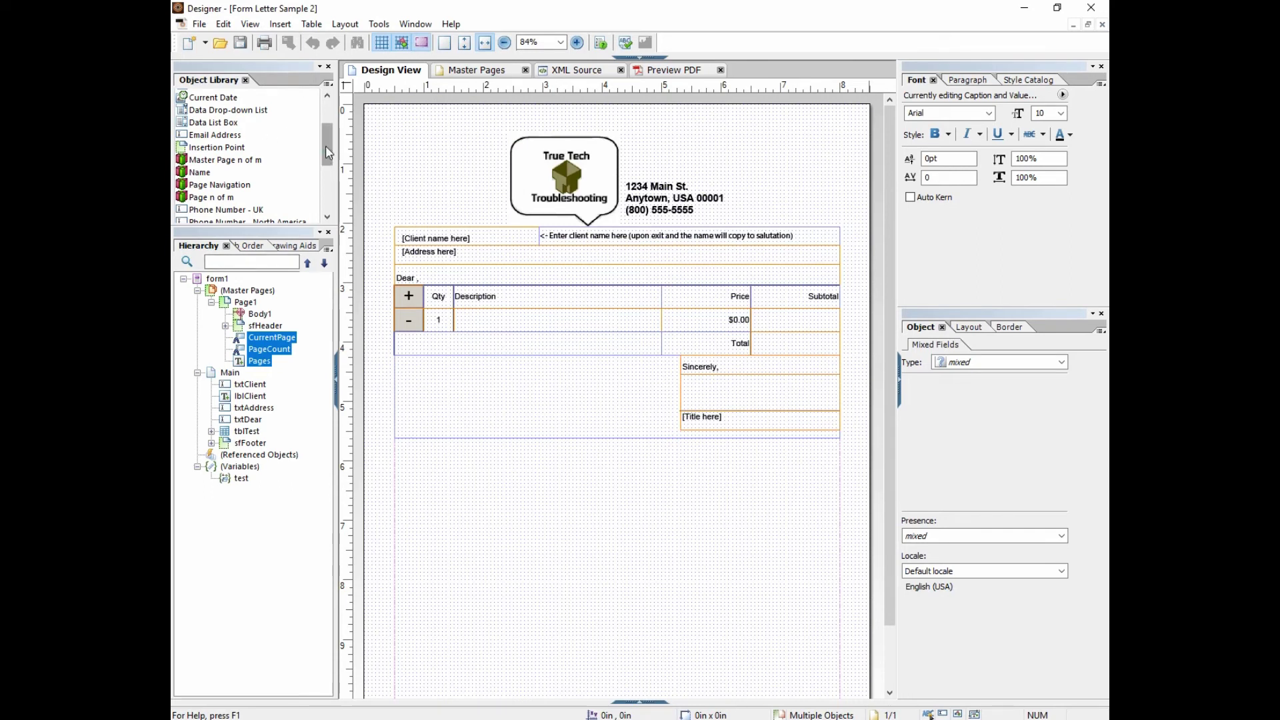
Step: Collapse the Custom group in the Object Library and expand the Standard group
scroll(327, 150, "up", 2)
left_click(182, 113)
left_click(180, 98)
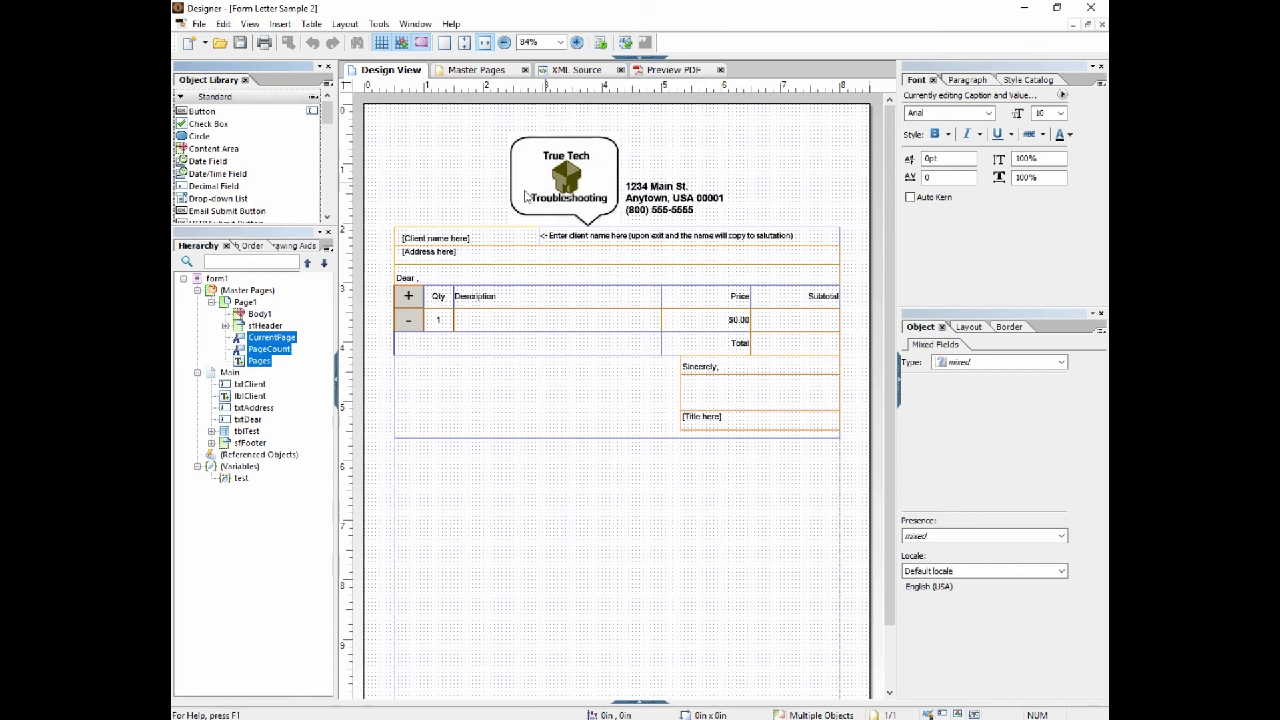
Step: Shrink the logo in sfHeader to about 1 in wide in the master page's upper left corner, and move the address beside it
left_click(481, 70)
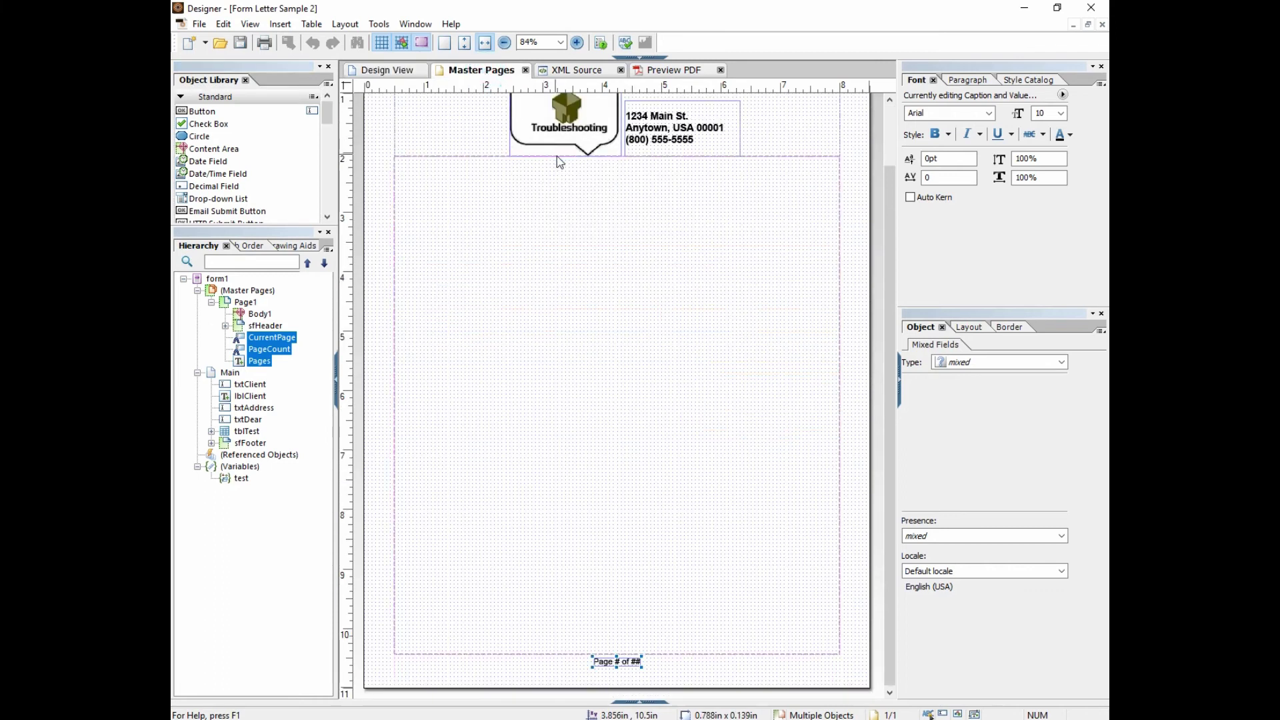
scroll(894, 326, "up", 2)
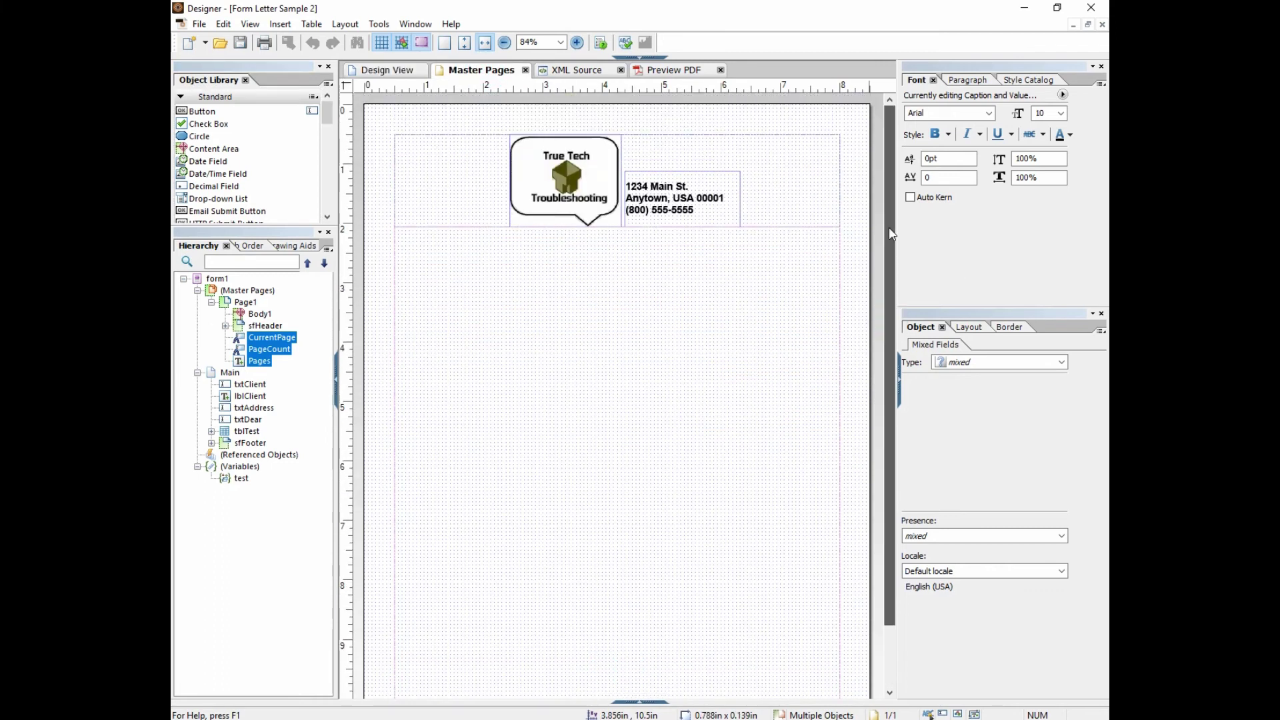
left_click(586, 177)
left_click_drag(622, 228, 426, 192)
left_click_drag(660, 208, 493, 170)
Step: Reduce sfHeader's height to fit the smaller logo and address, and extend the Body1 content area upward to start at 1.563 in
left_click(838, 206)
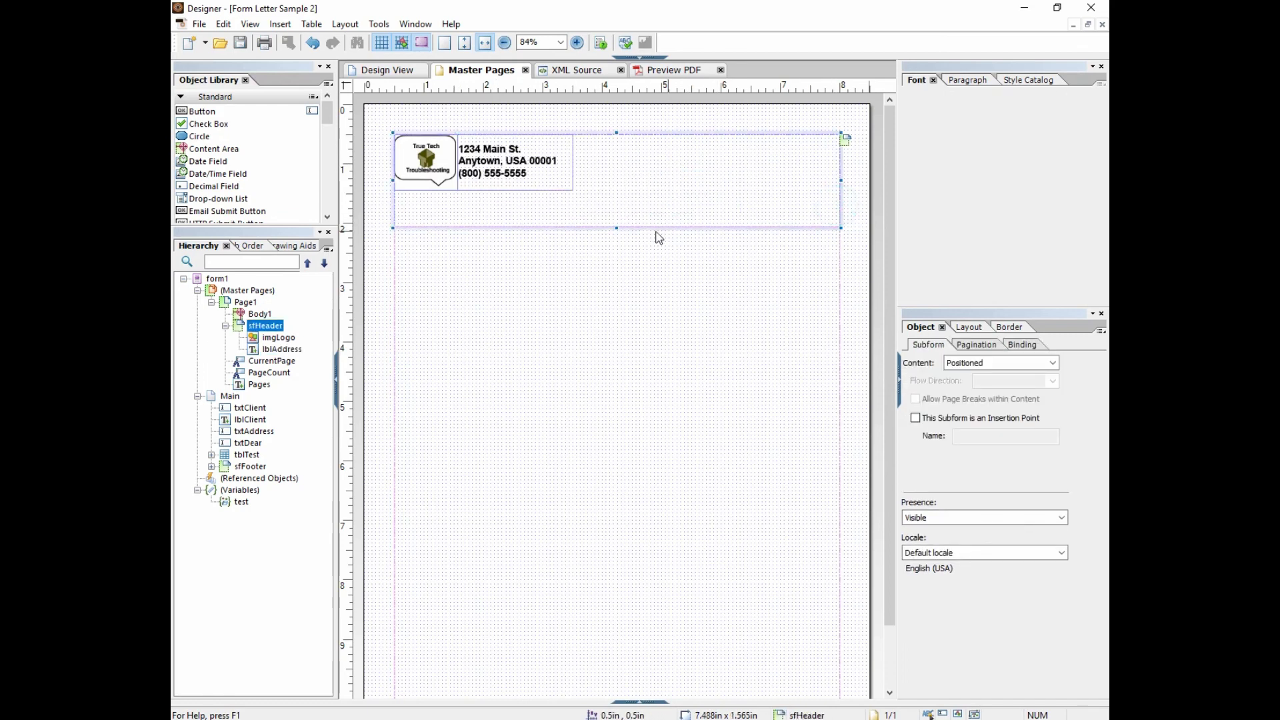
left_click_drag(615, 228, 616, 195)
left_click(607, 241)
left_click(608, 227)
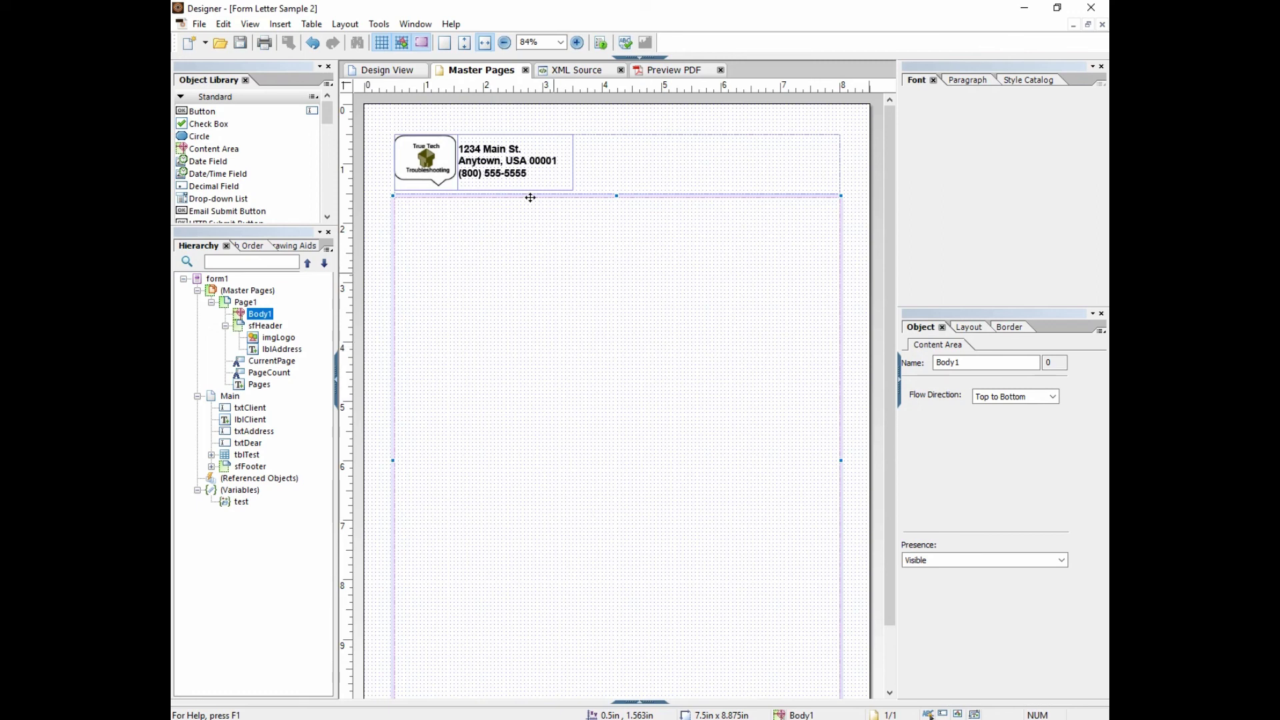
left_click(402, 67)
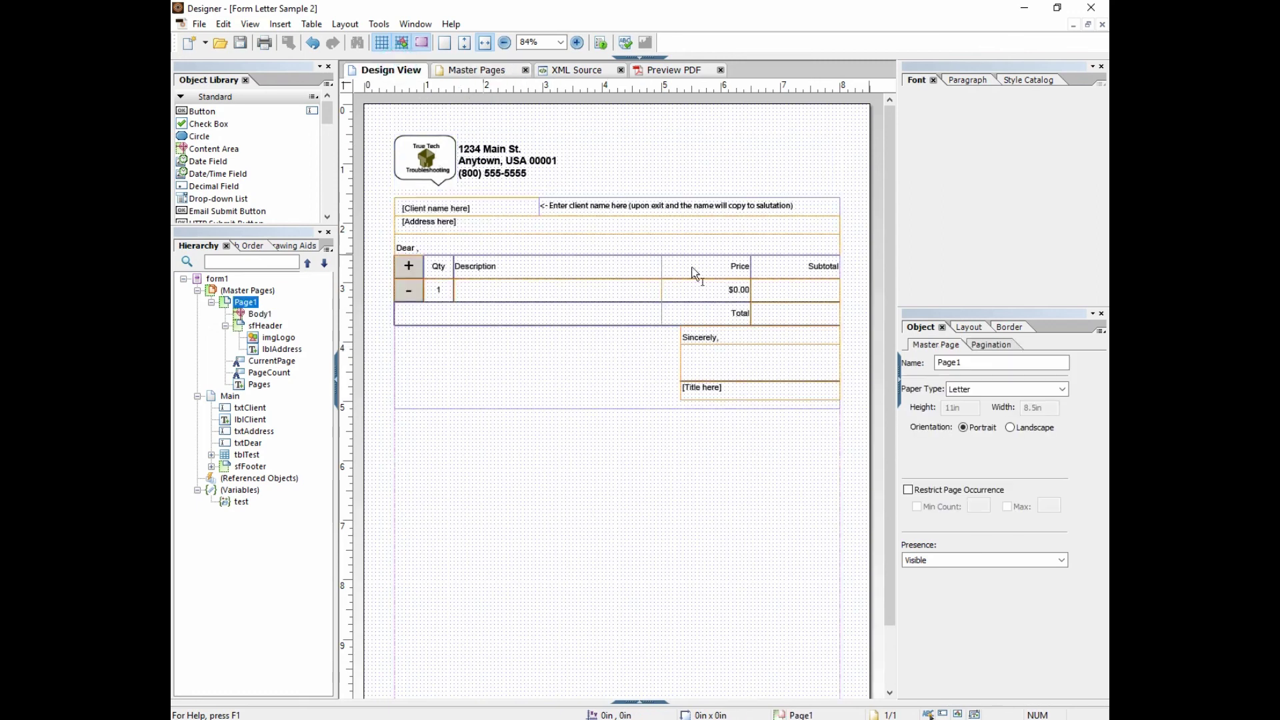
Step: Move the page number text on the master page to the lower right, flush with the content area's right edge
left_click_drag(887, 172, 913, 296)
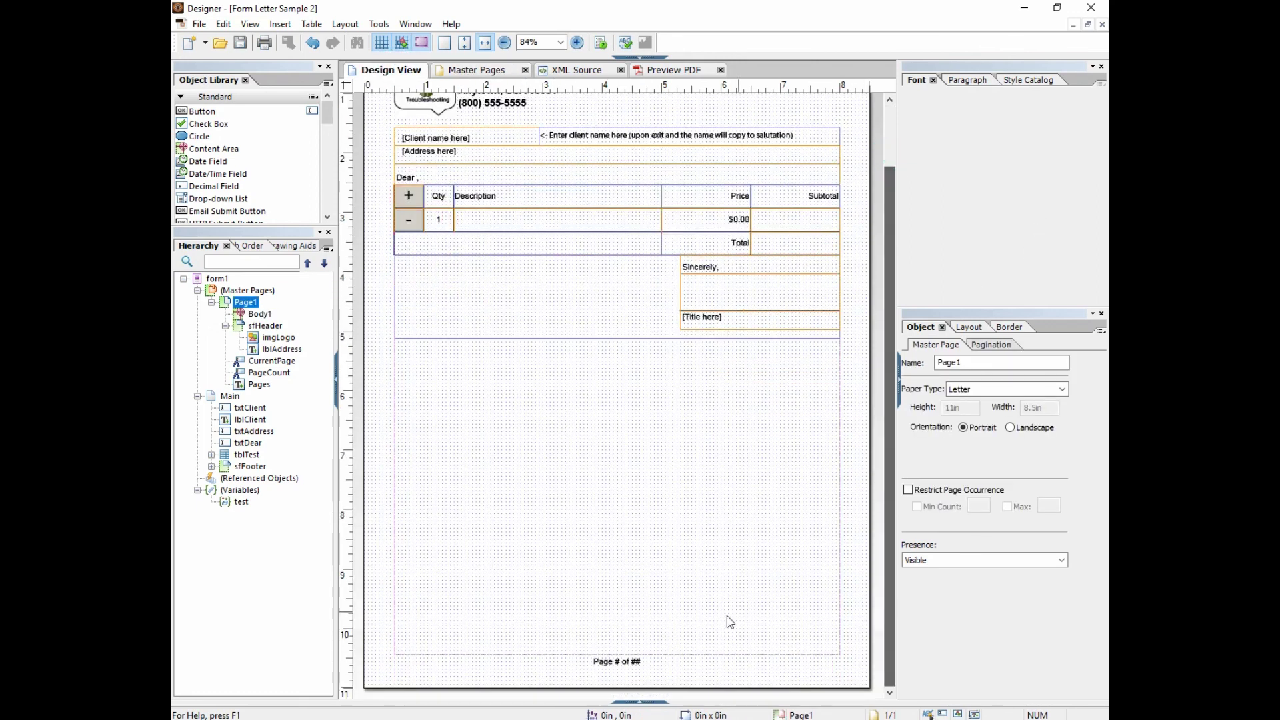
left_click(471, 72)
left_click_drag(888, 283, 889, 344)
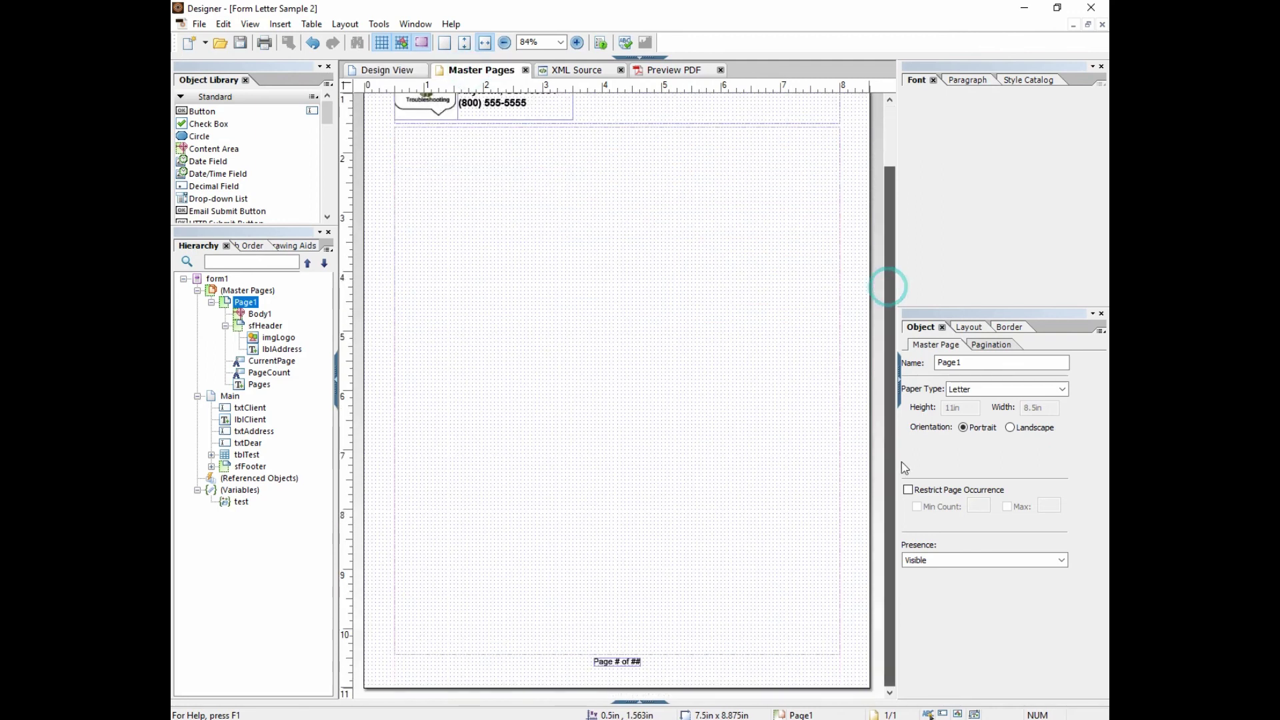
left_click_drag(623, 668, 819, 663)
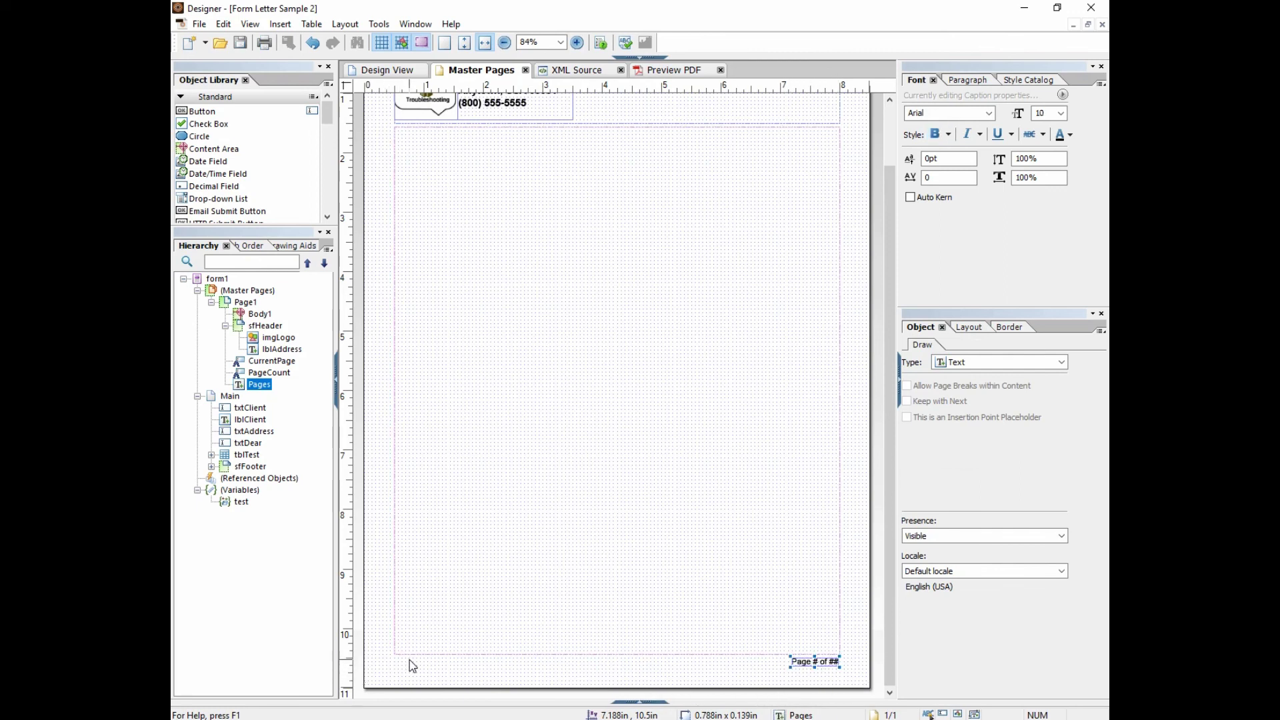
Step: Add a text object reading "Form Letter rev. 9/18" in the master page's lower left corner, below the content area
left_click_drag(327, 113, 346, 180)
left_click_drag(192, 161, 433, 667)
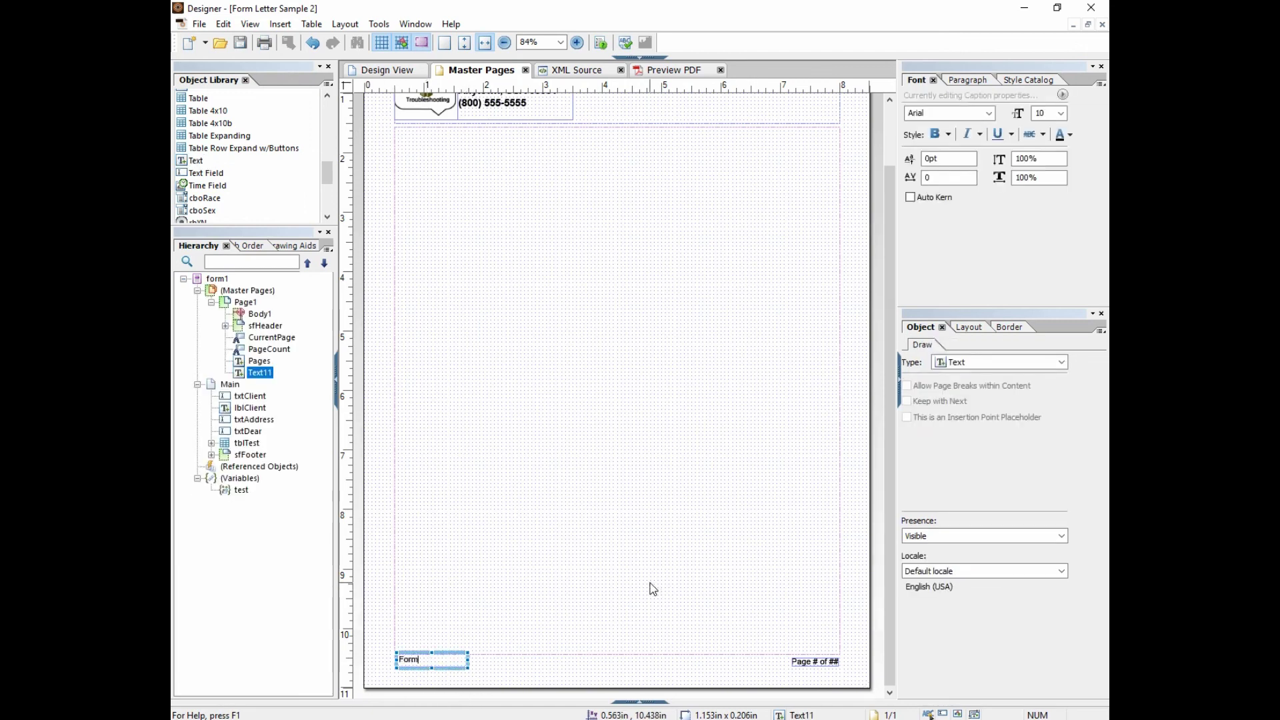
type("etter rev. 9/18")
left_click(551, 680)
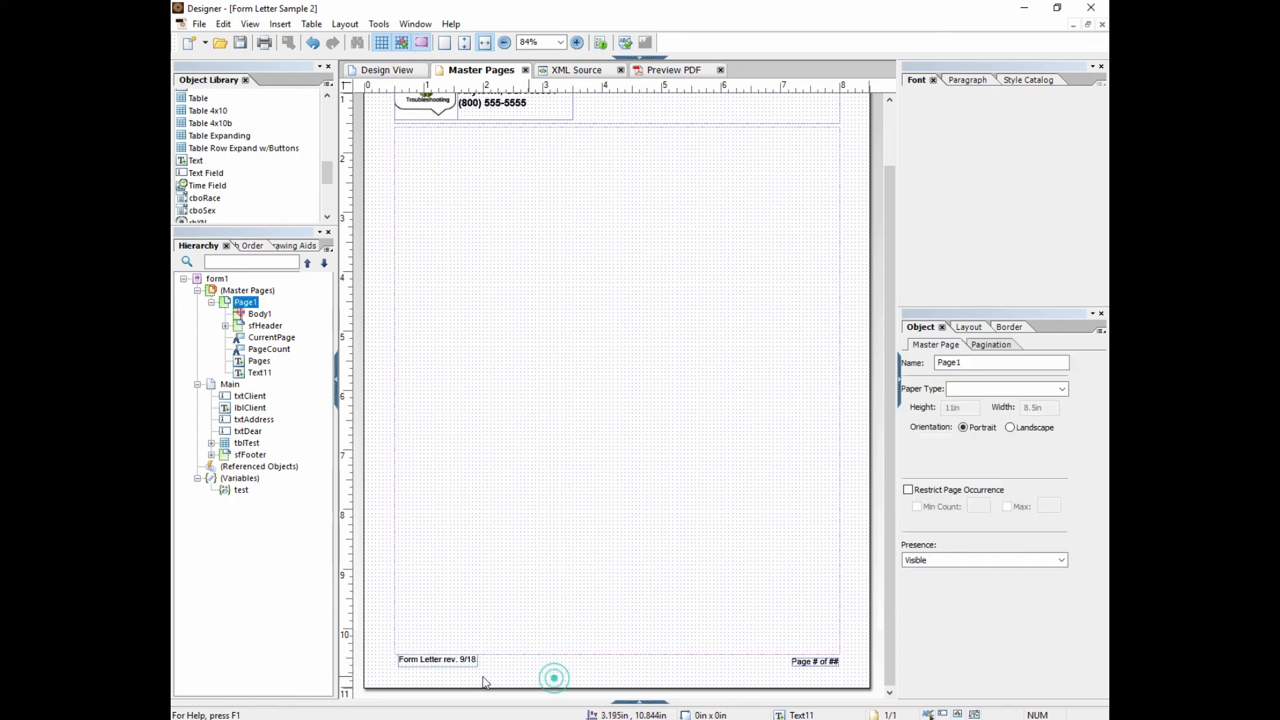
Step: Set the form revision text to 8 pt, align it with the left margin at 0.5 in, and check it in the design view
left_click(443, 659)
left_click(1061, 113)
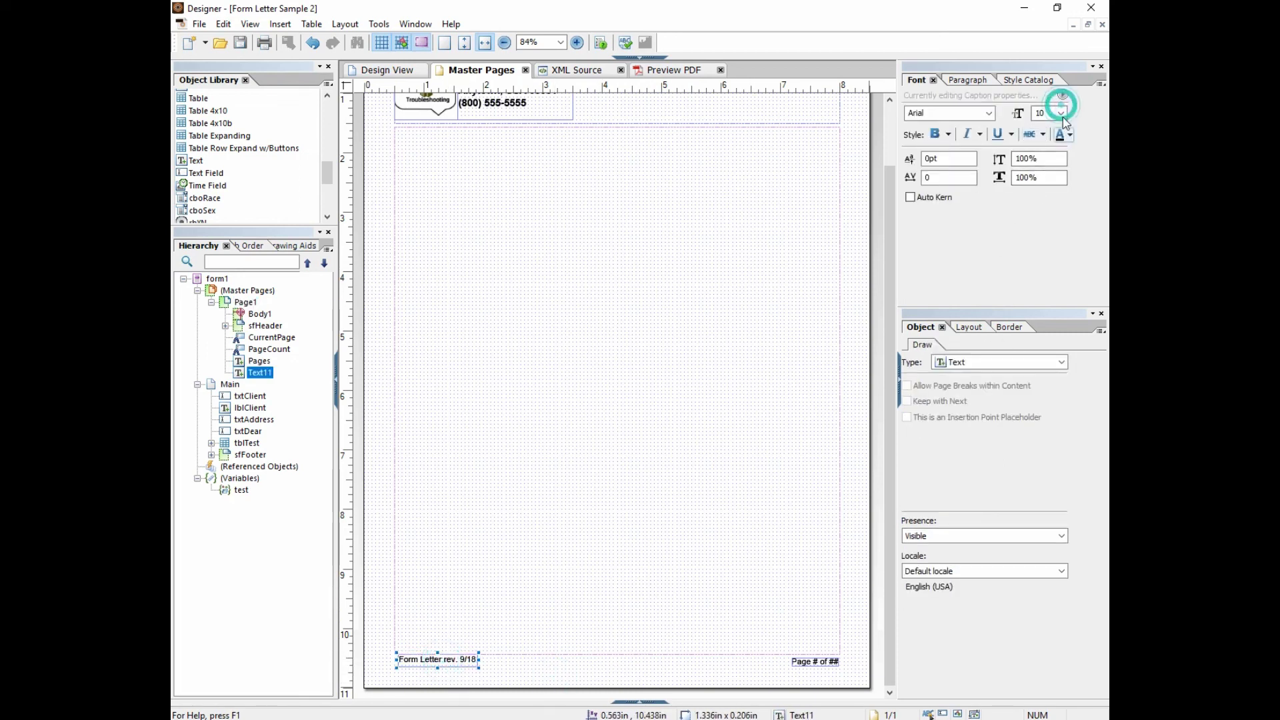
left_click(1050, 126)
left_click_drag(463, 662, 460, 663)
left_click(387, 70)
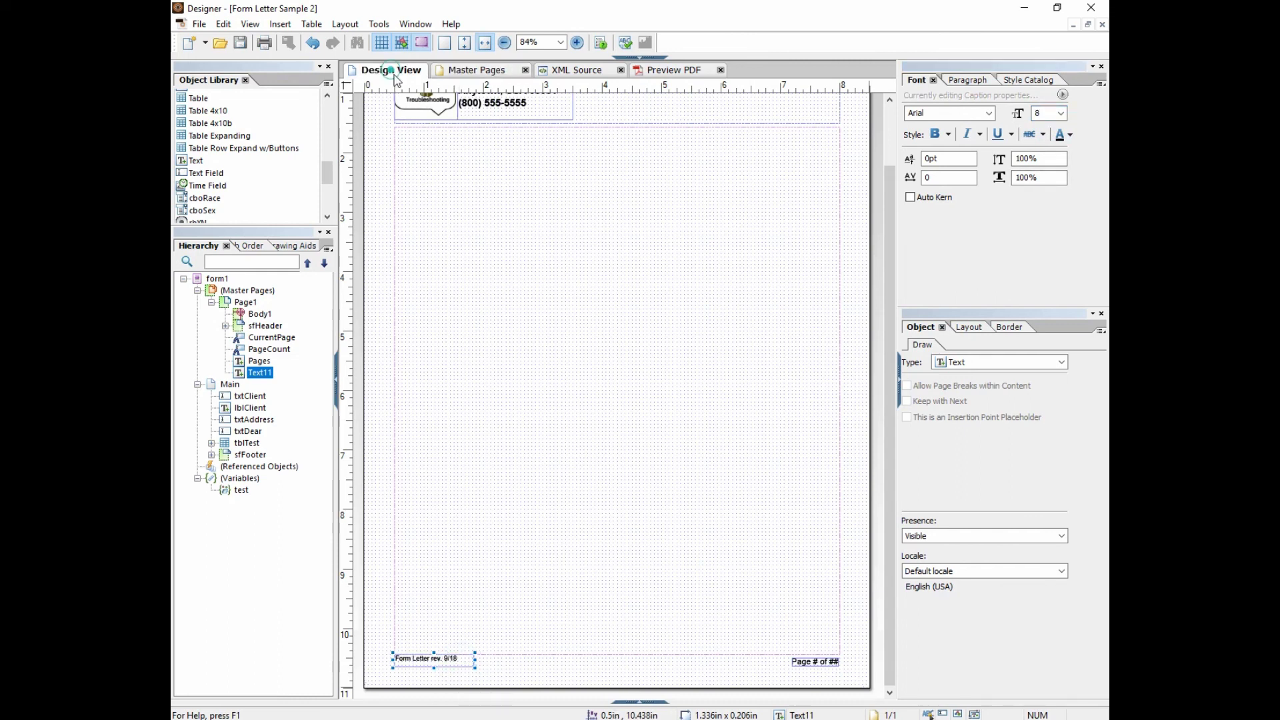
left_click_drag(890, 175, 897, 203)
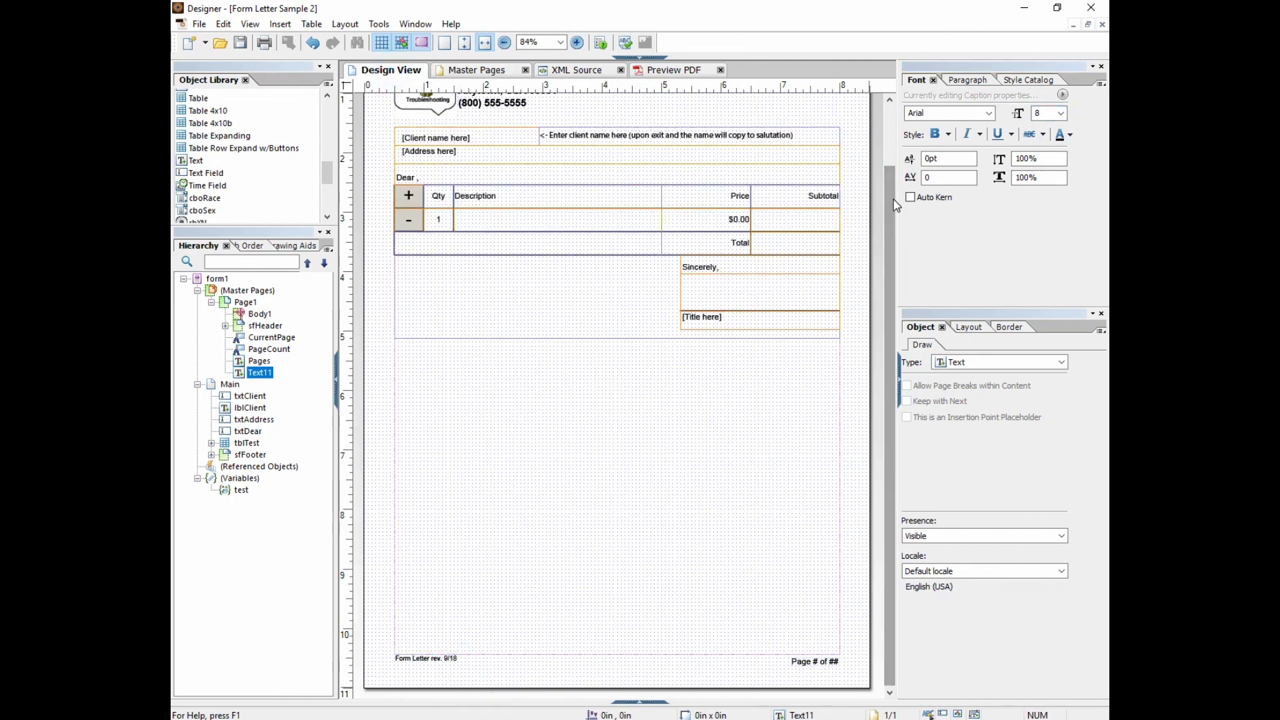
Step: Increase the form revision text's height to 0.25 in on the master page and centre its text vertically
left_click(483, 70)
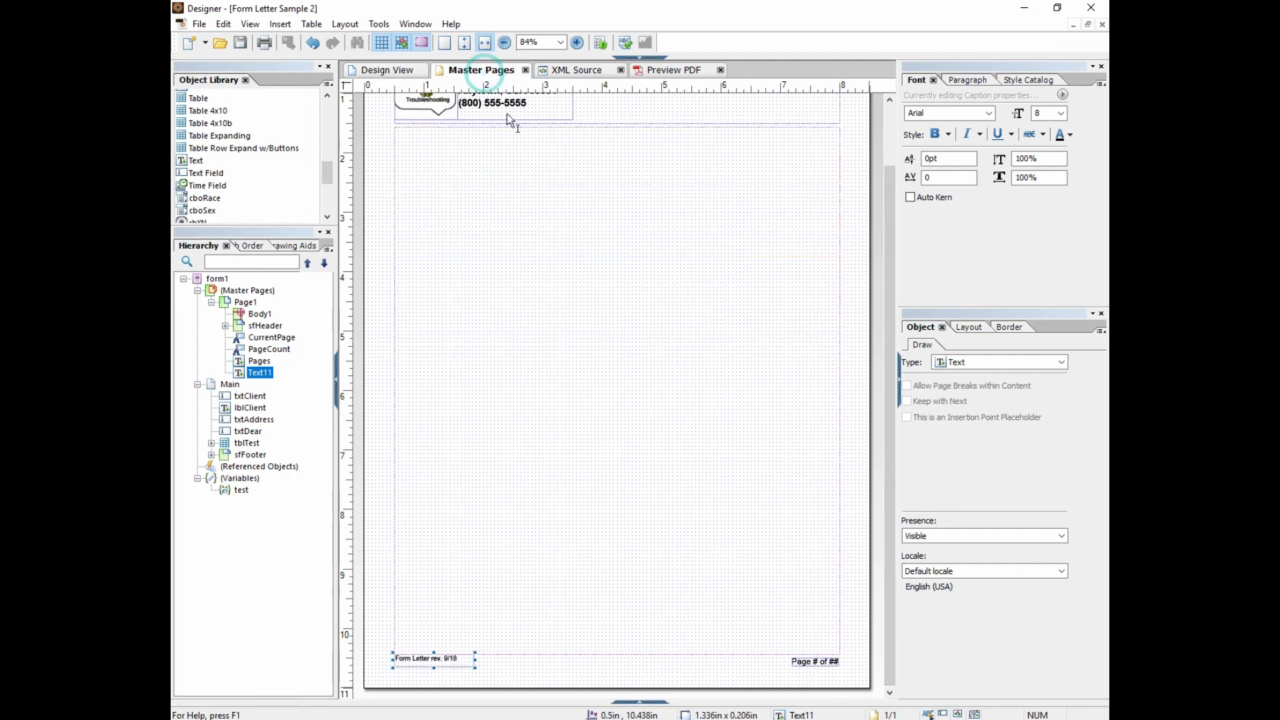
left_click(433, 667)
left_click_drag(434, 667, 434, 670)
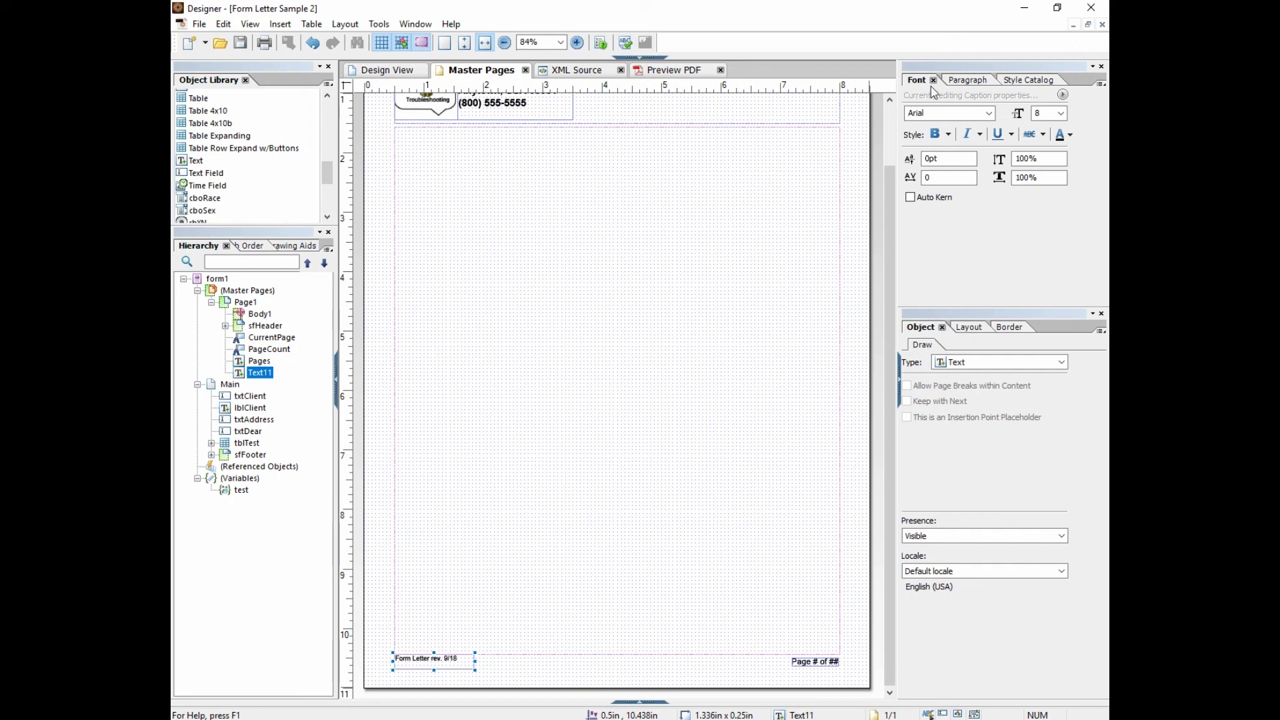
left_click(968, 80)
left_click(1006, 113)
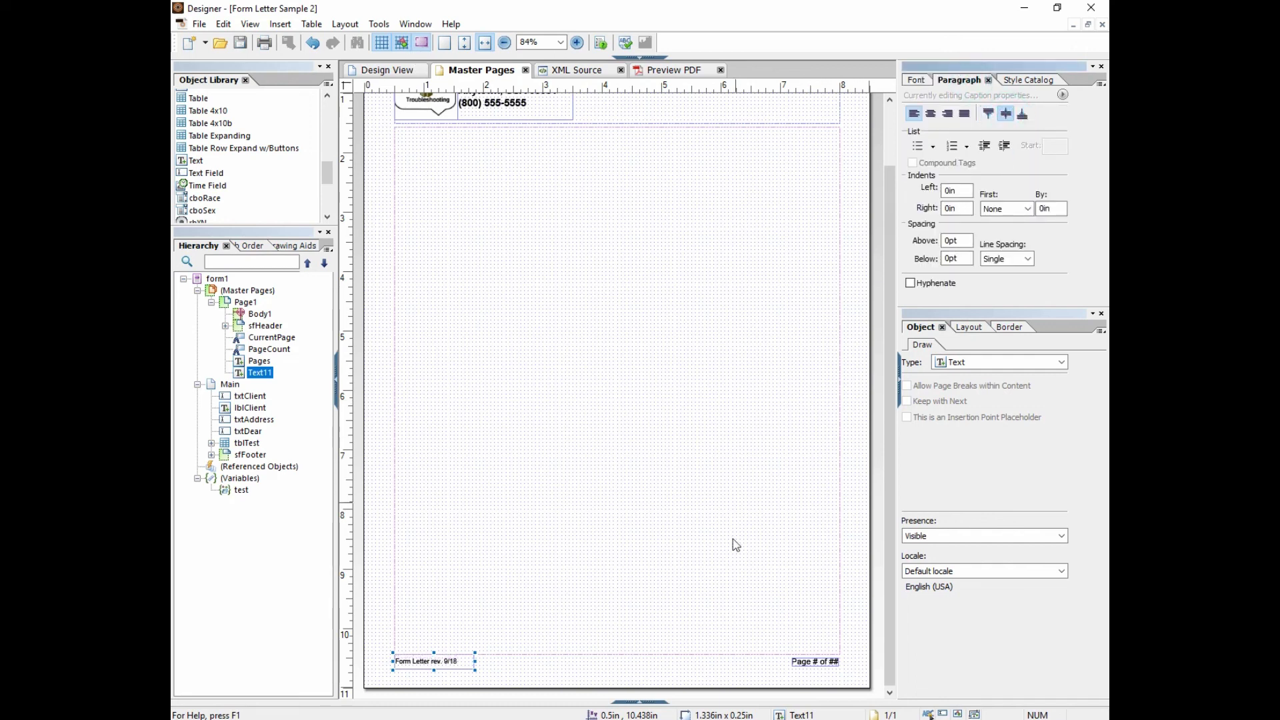
left_click(387, 69)
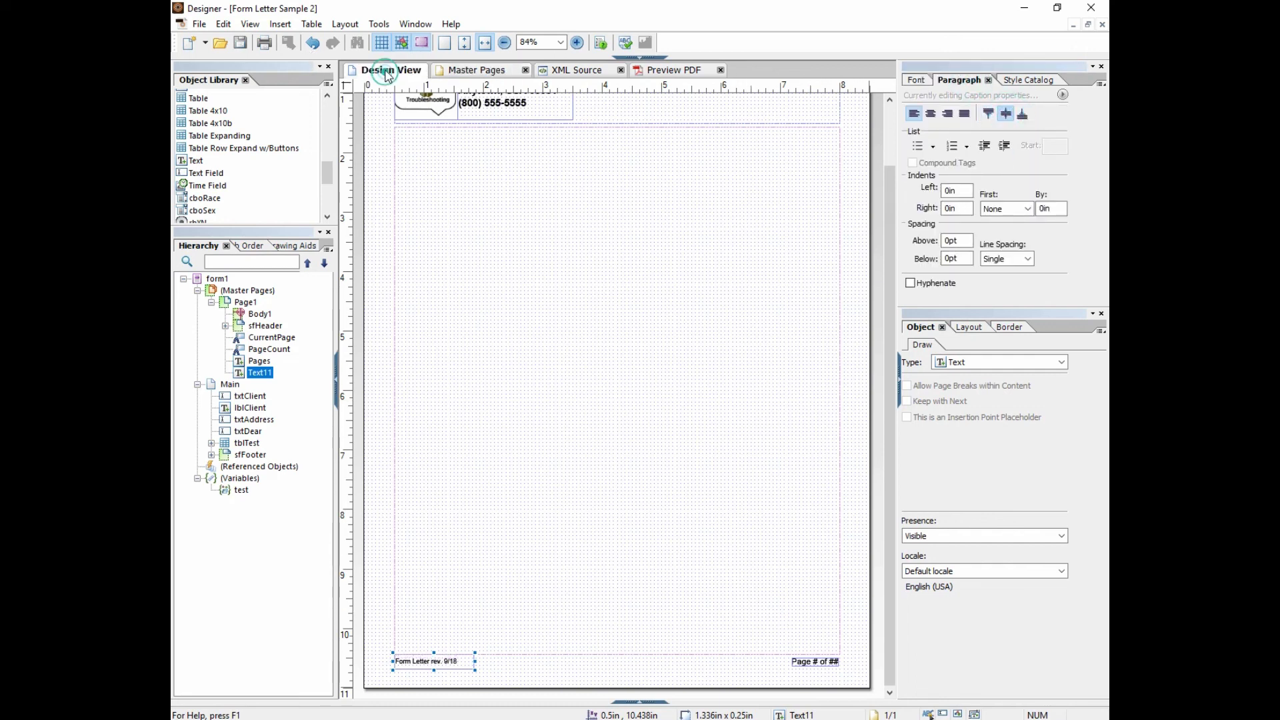
left_click_drag(891, 273, 891, 201)
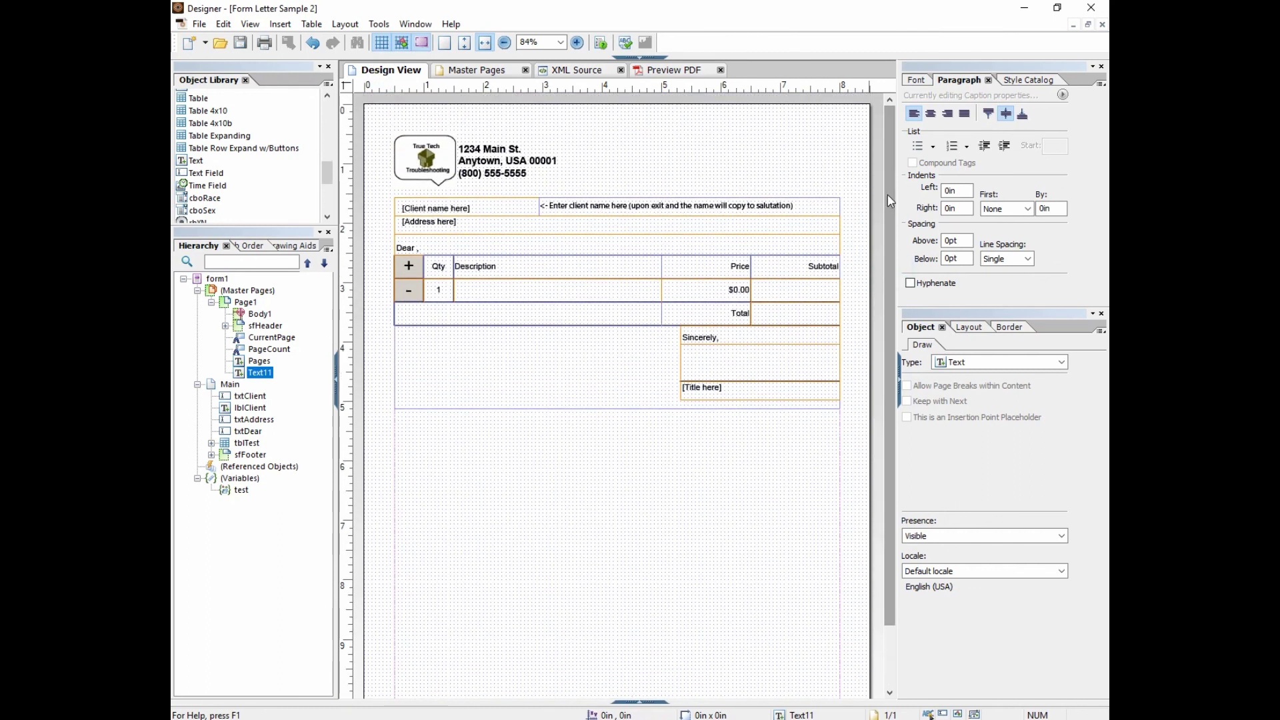
Step: Extend the Body1 content area on the master page upward to start at 1.5 in, and return to the design view
left_click(487, 70)
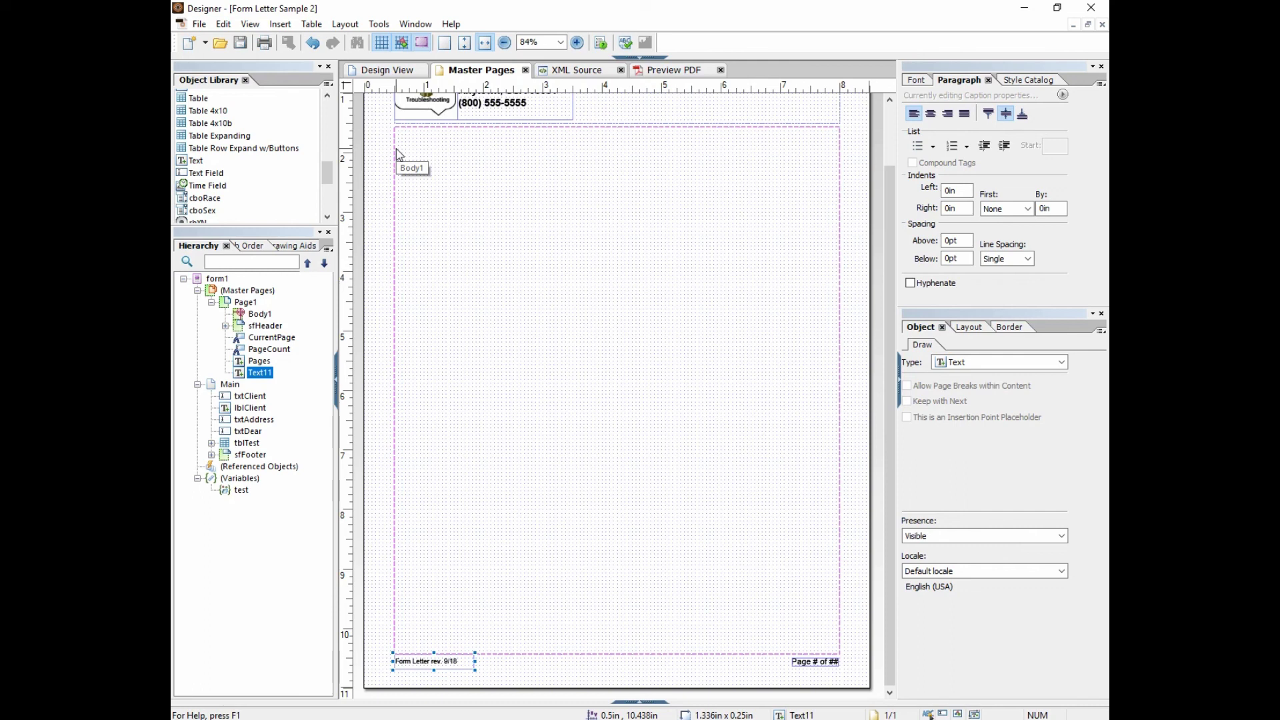
left_click(626, 654)
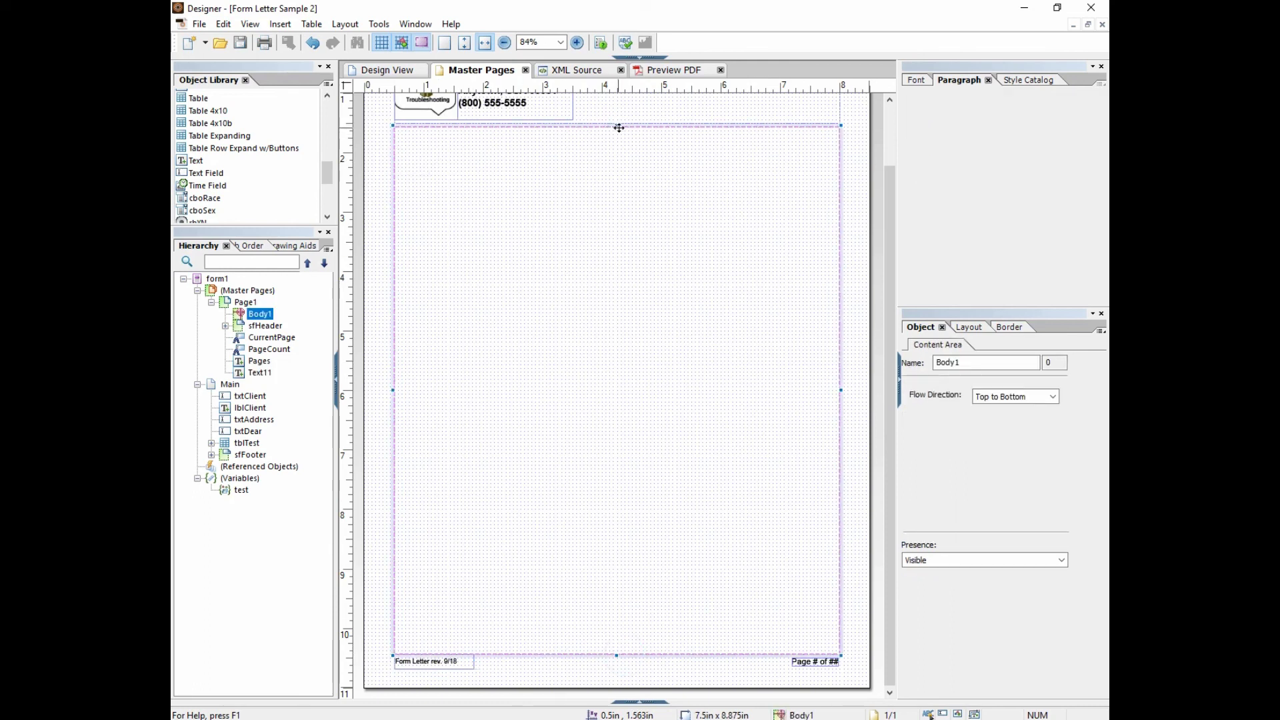
left_click_drag(617, 124, 616, 122)
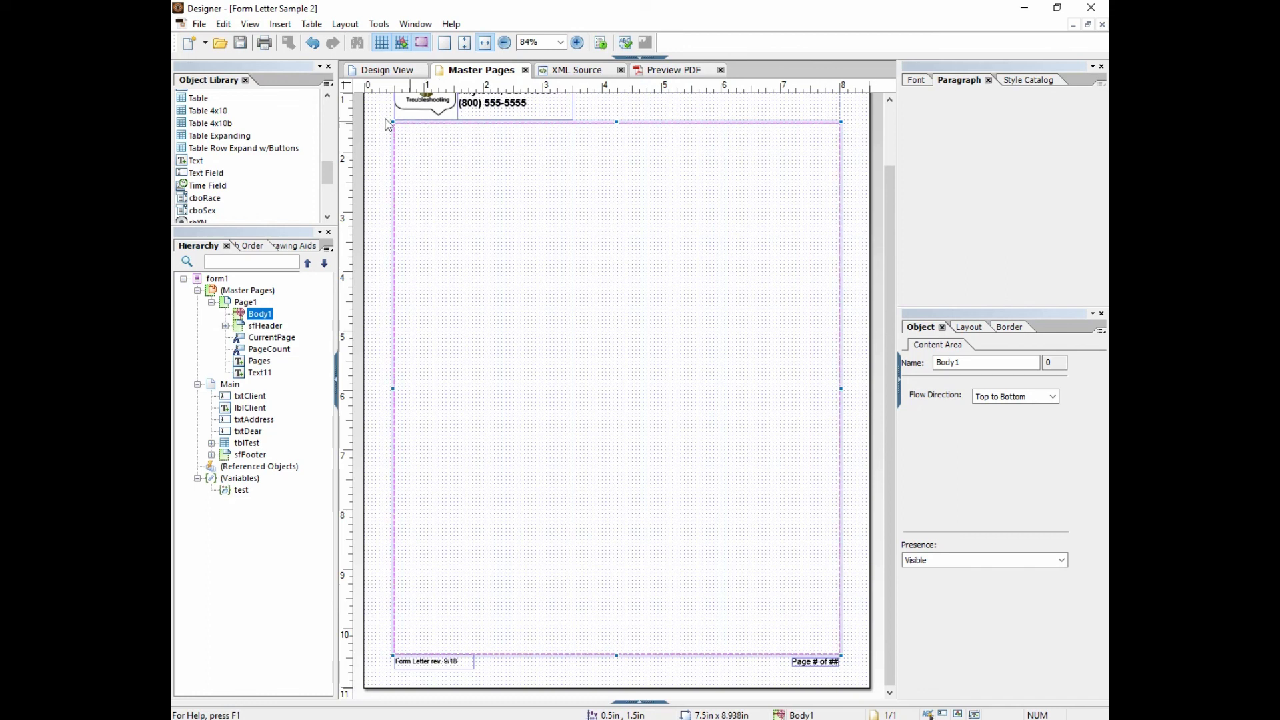
left_click(378, 70)
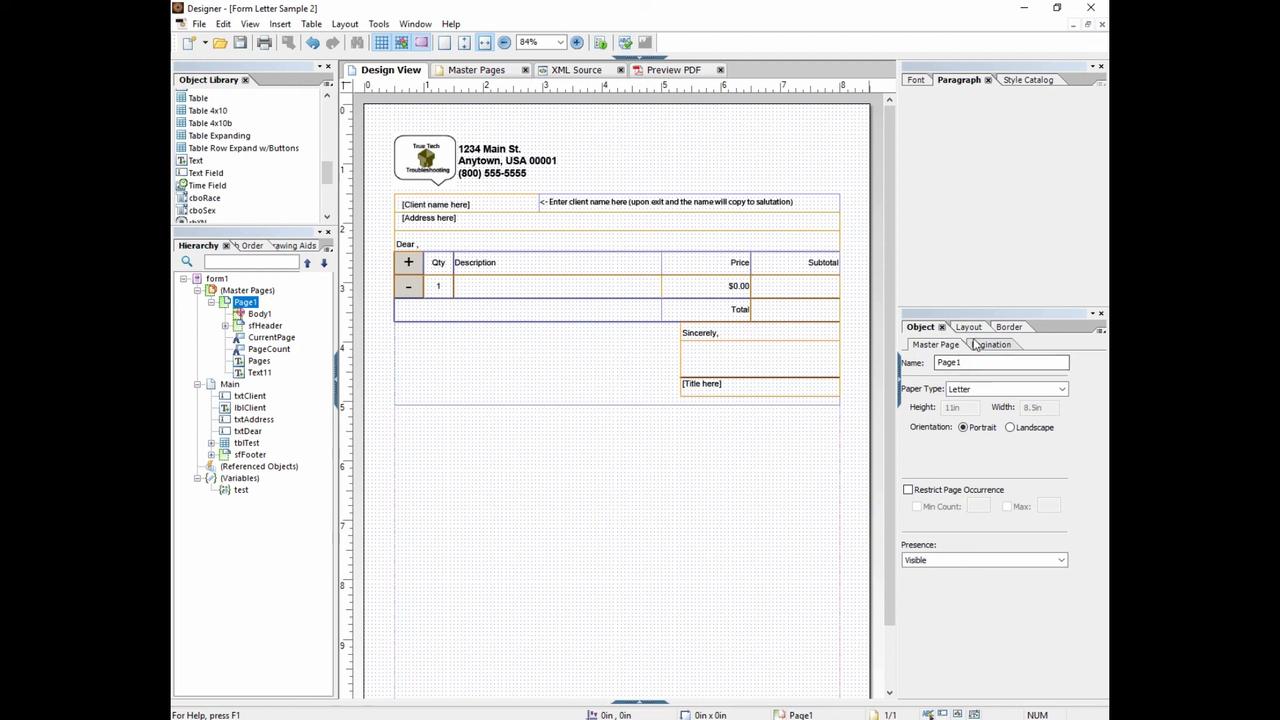
Step: Open the pagination settings of the Main subform
left_click(233, 387)
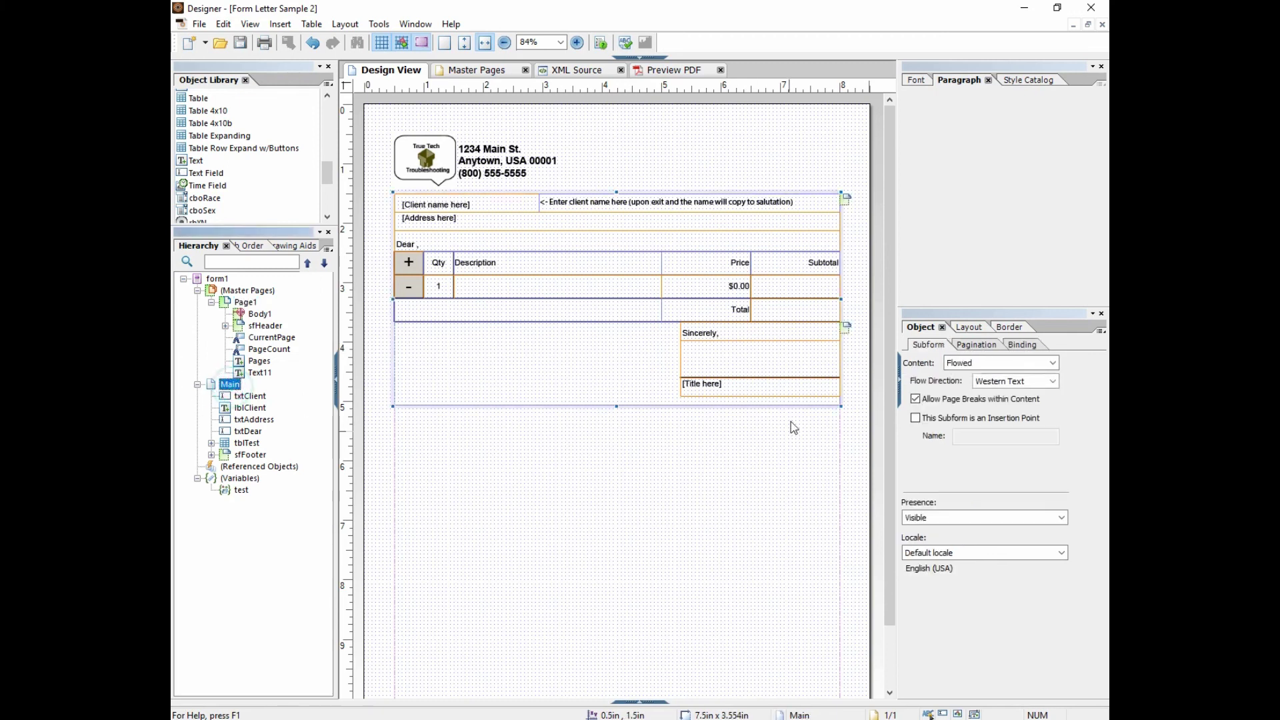
left_click(976, 345)
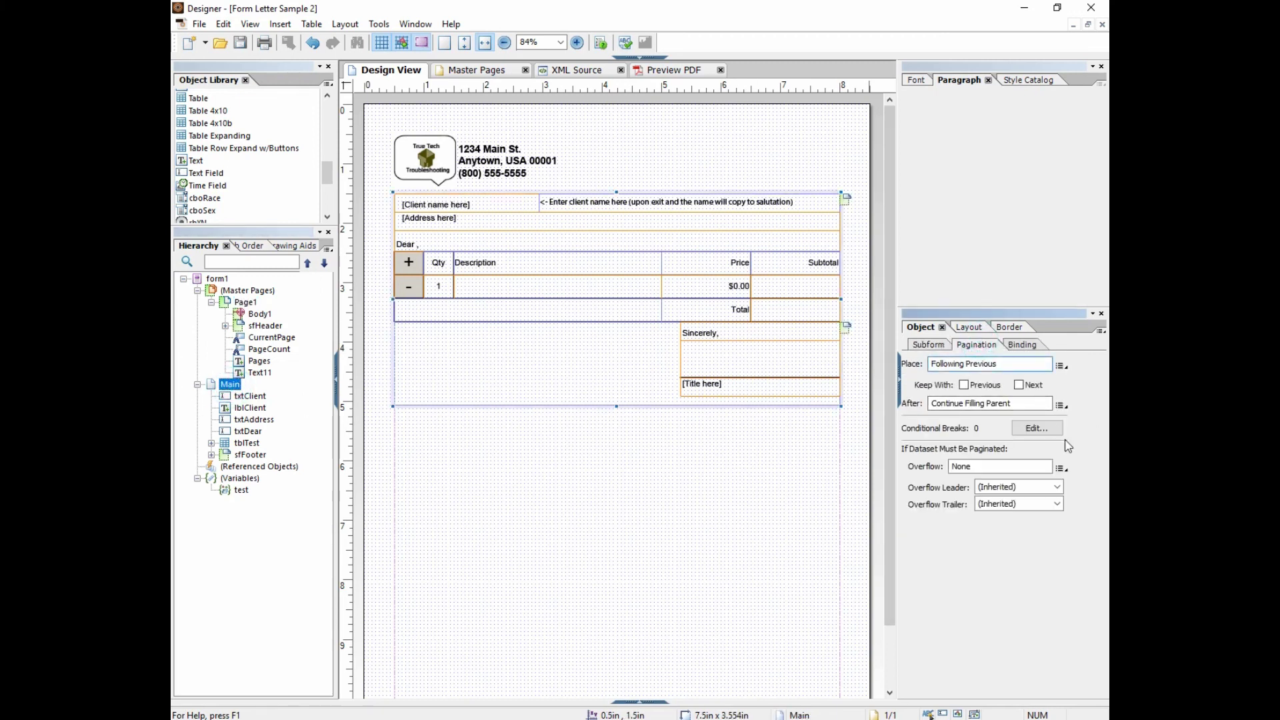